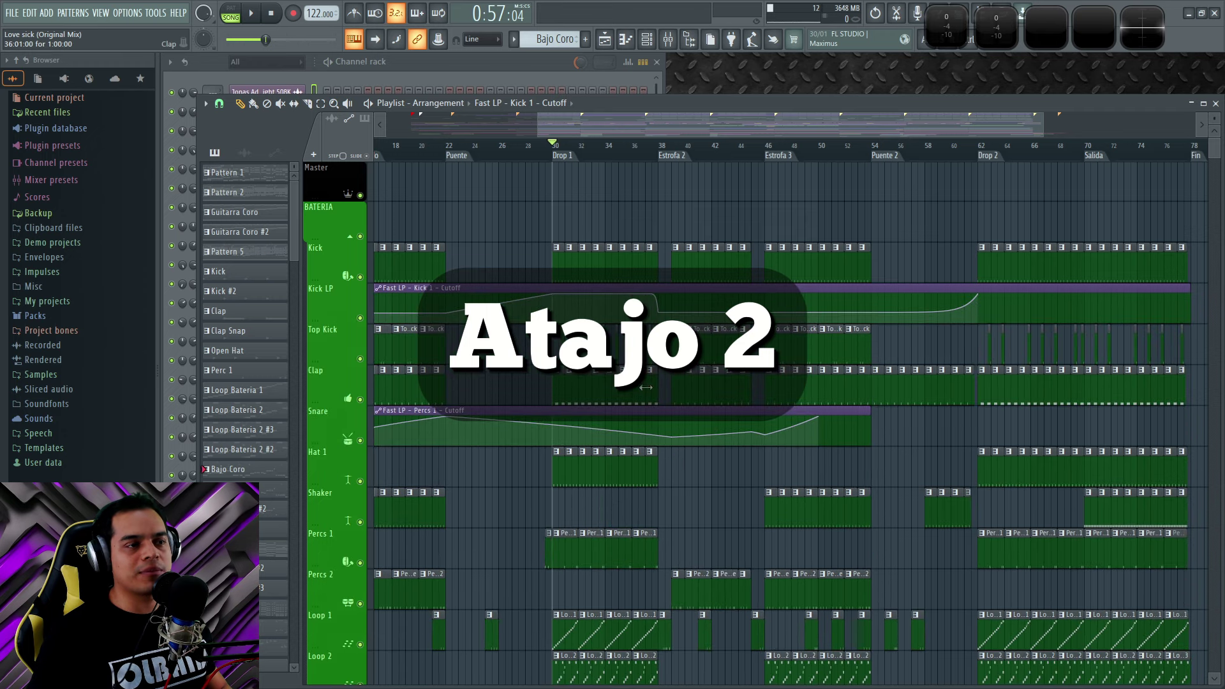
Step: Mute the entire Kick track in the playlist and unmute it
scroll(626, 245, up, 5)
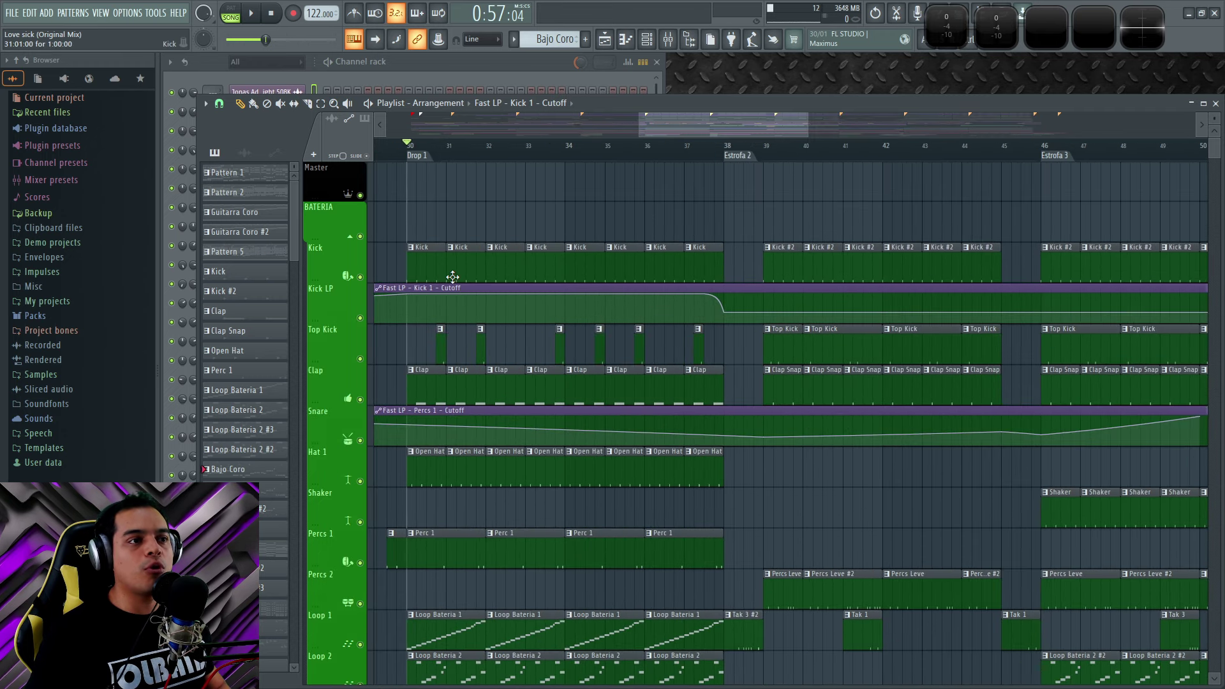
drag(485, 208, 588, 206)
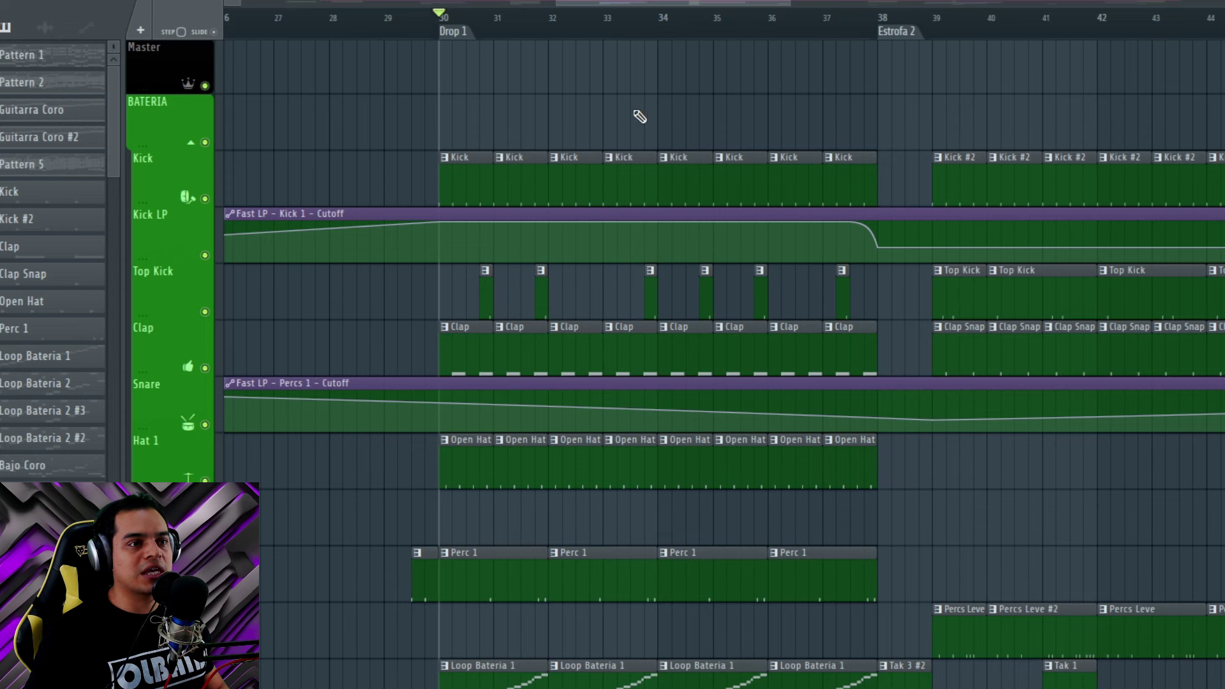
drag(635, 111, 574, 113)
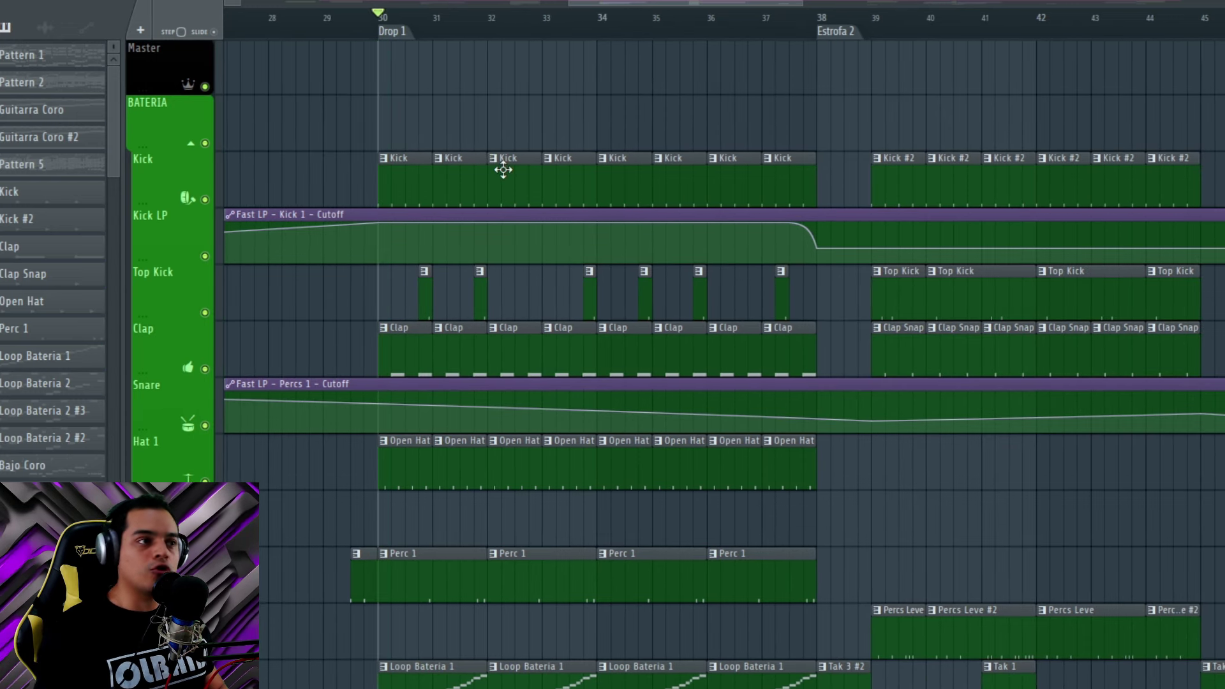
click(205, 200)
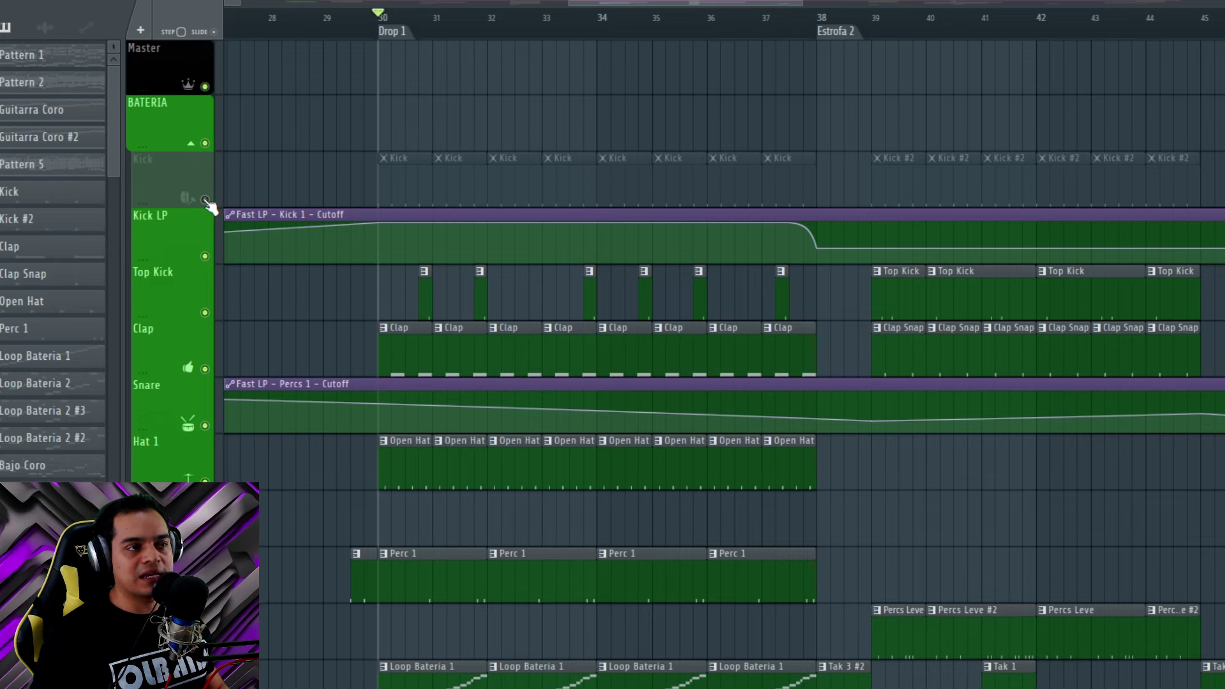
click(205, 199)
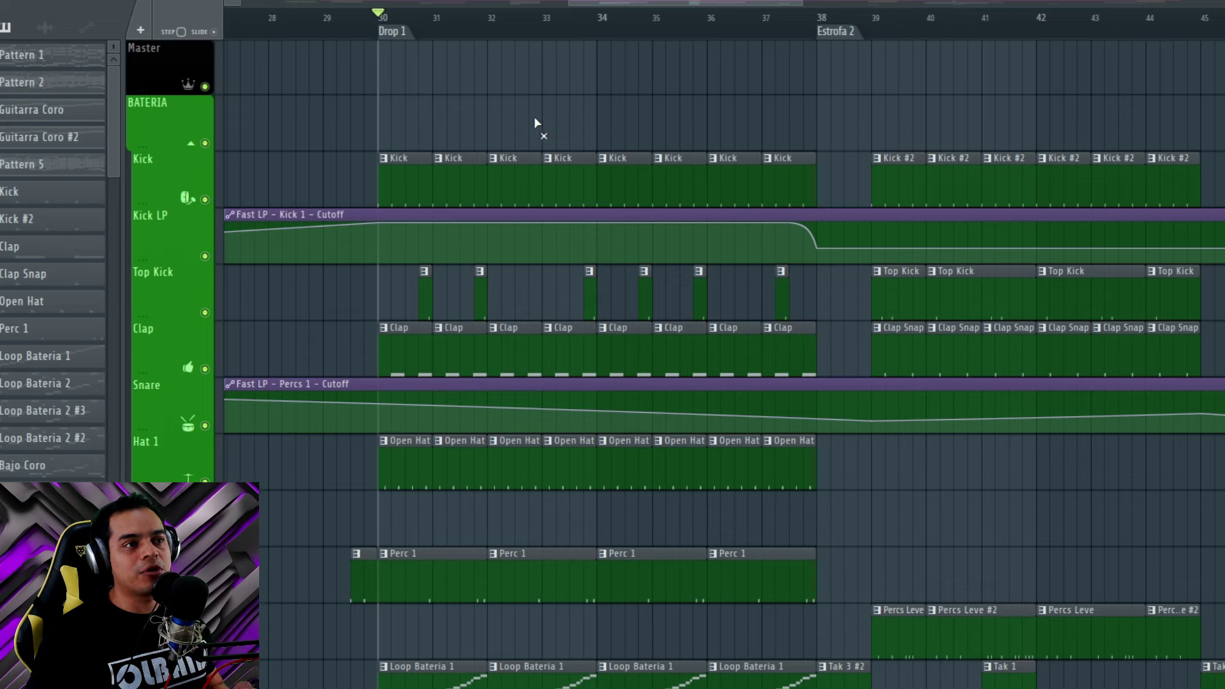
Step: Play Drop 1 and mute the Kick clips at bars 31 and 32, the Clap at 32, the Open Hat at 33 and the second Loop Bateria 1
key(space)
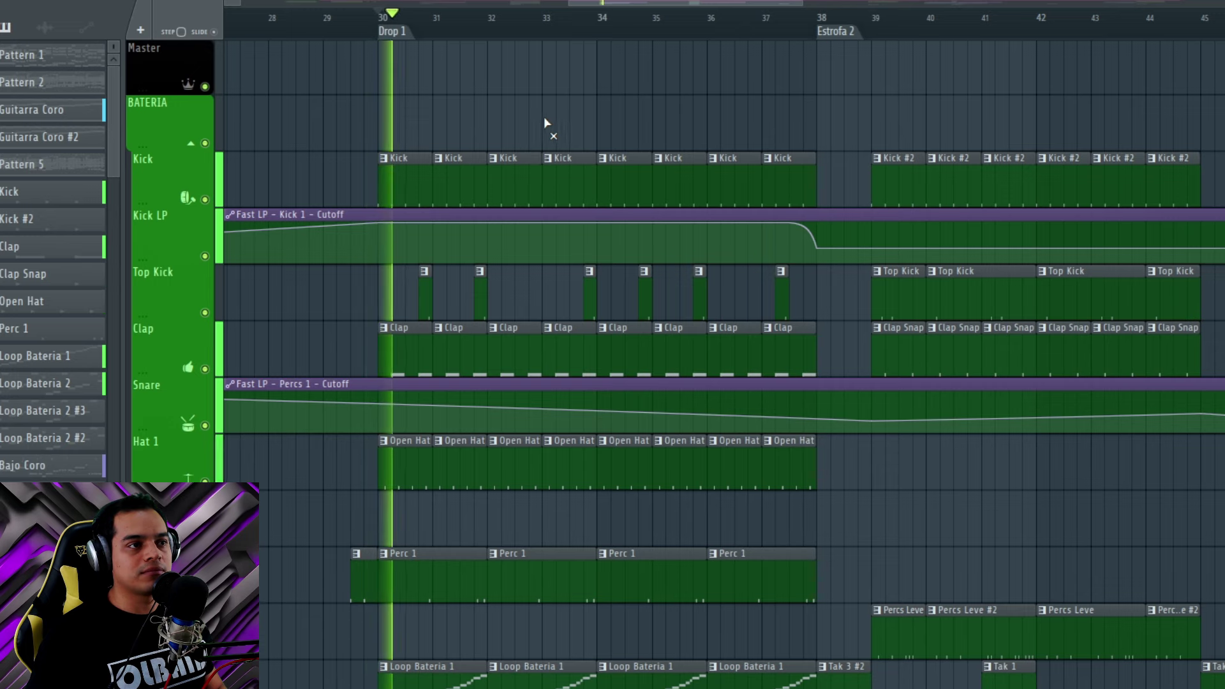
click(451, 176)
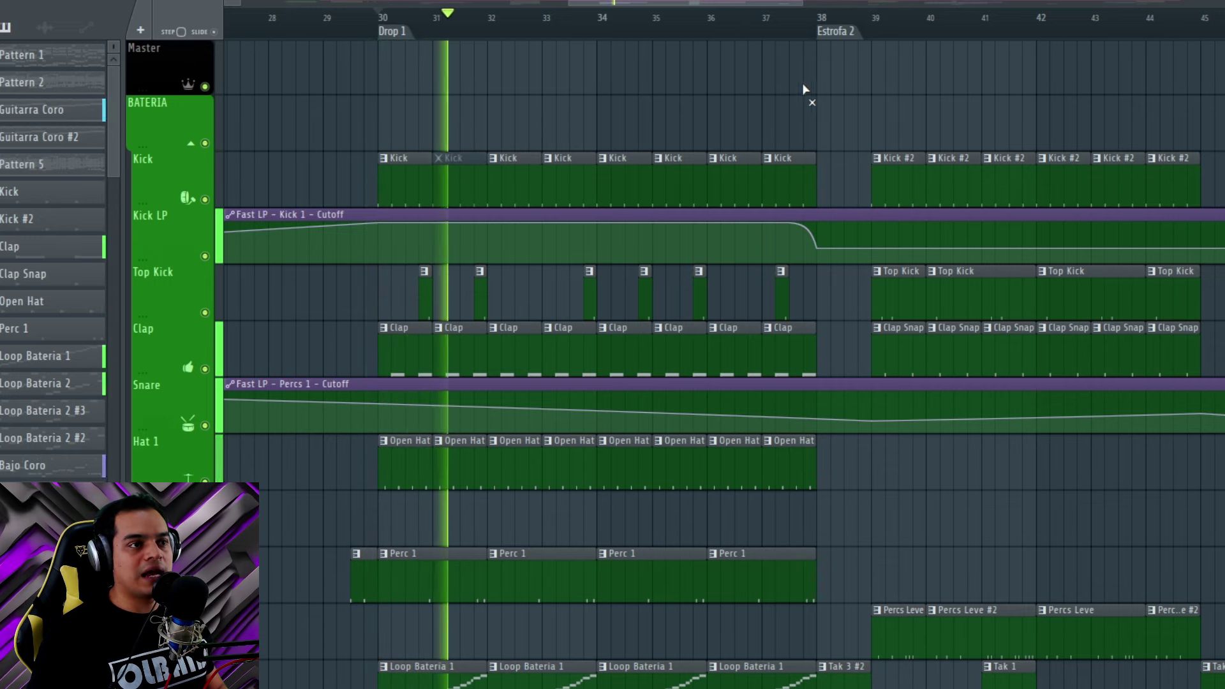
click(514, 177)
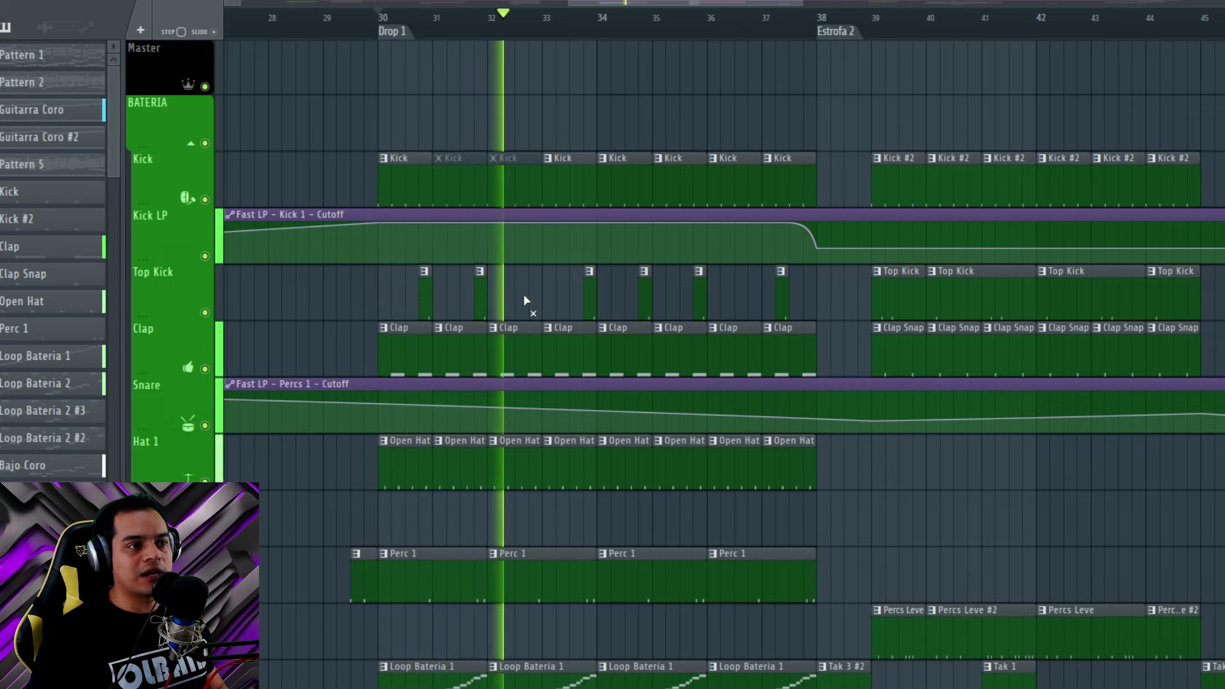
click(526, 347)
click(579, 485)
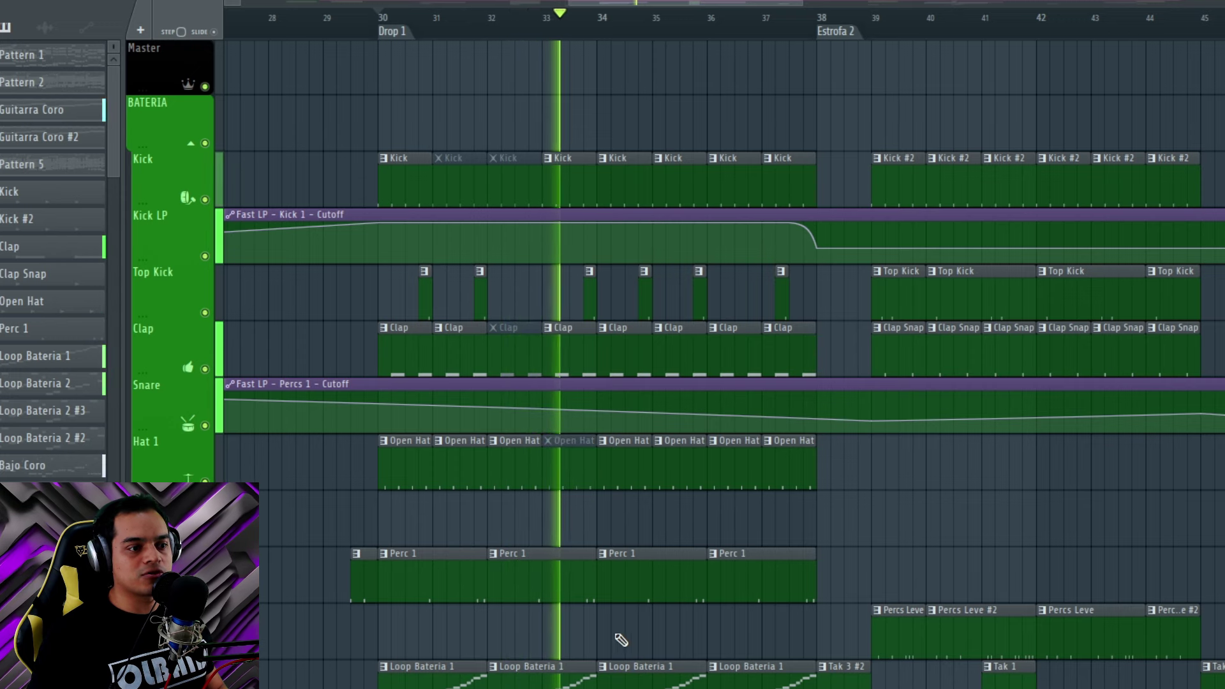
click(579, 663)
Step: Mute and unmute the Bajo Coro clip on the bass track, and stop playback
scroll(660, 542, down, 8)
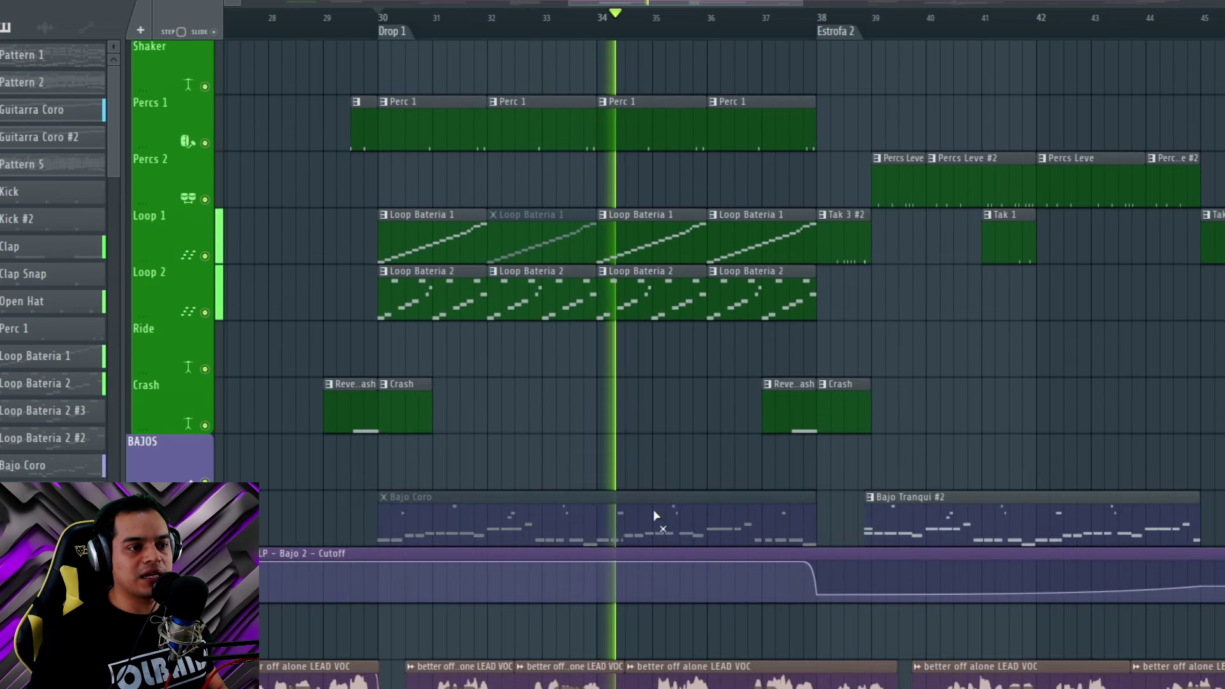
click(622, 510)
key(space)
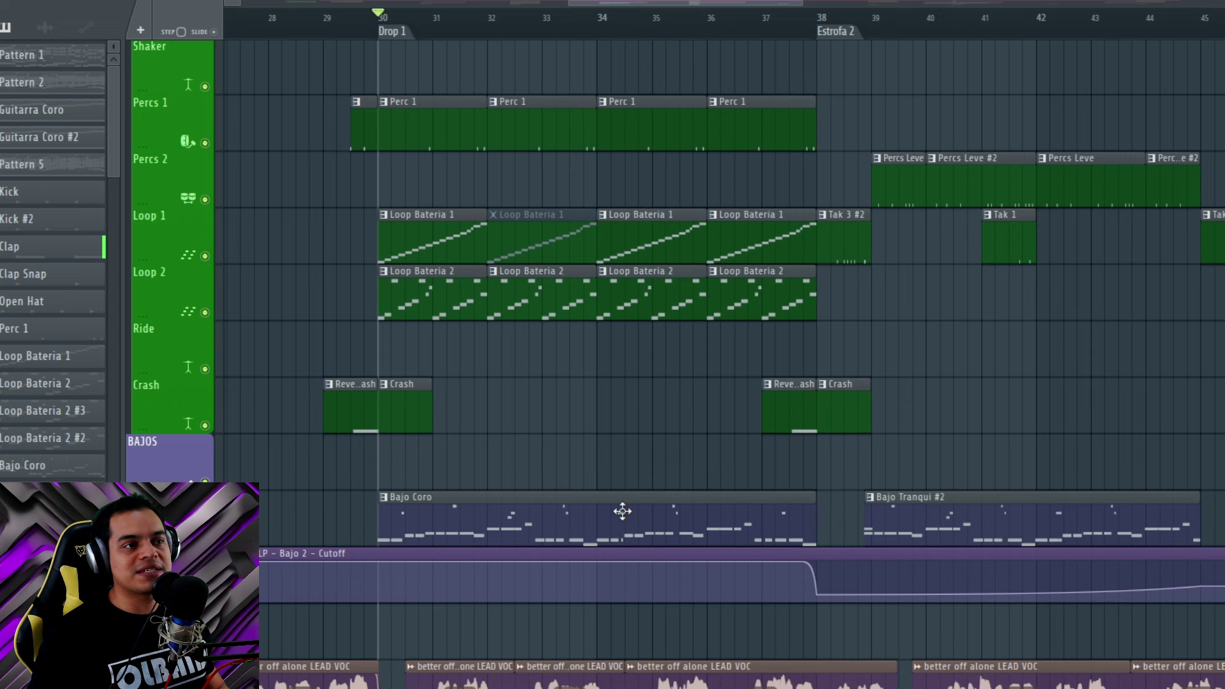
Step: Unmute the muted Loop Bateria 1, Clap, Open Hat and two Kick clips in Drop 1
scroll(624, 509, up, 7)
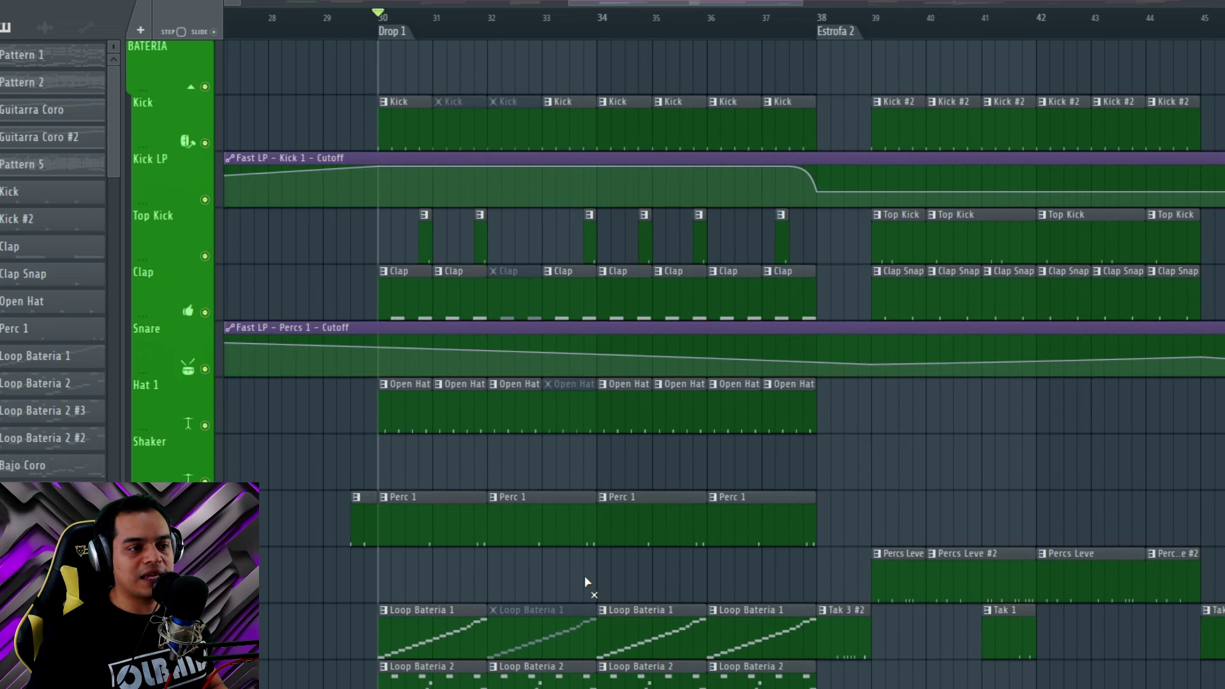
click(560, 618)
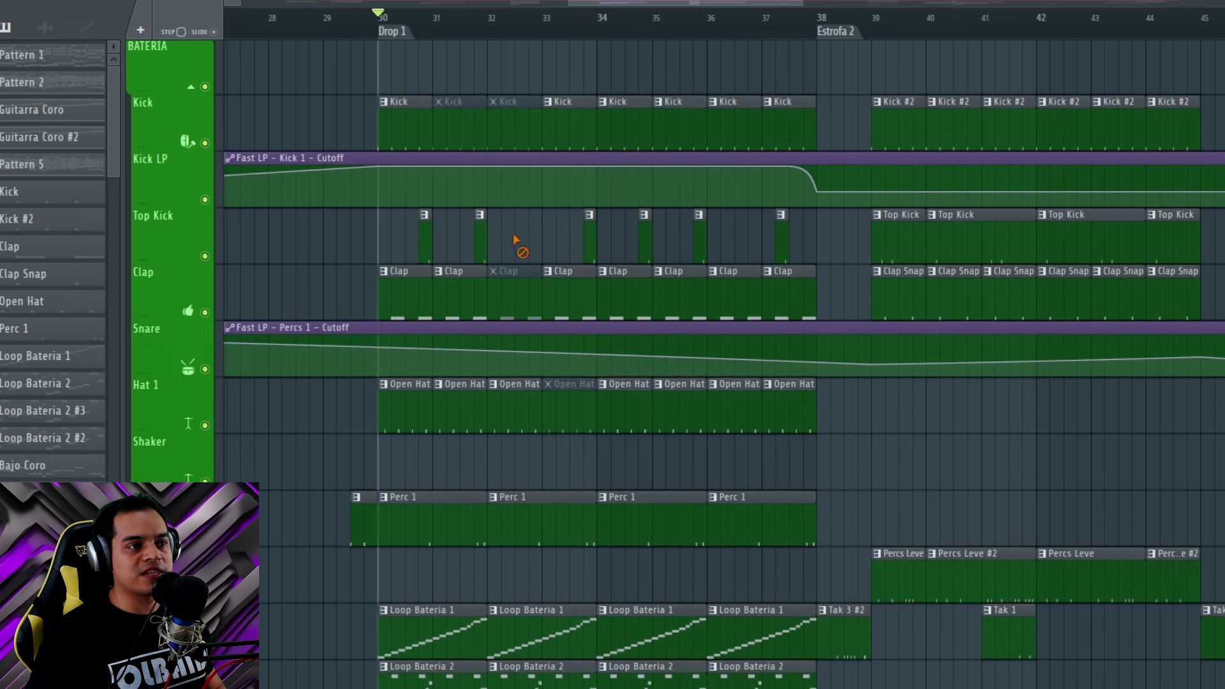
click(576, 429)
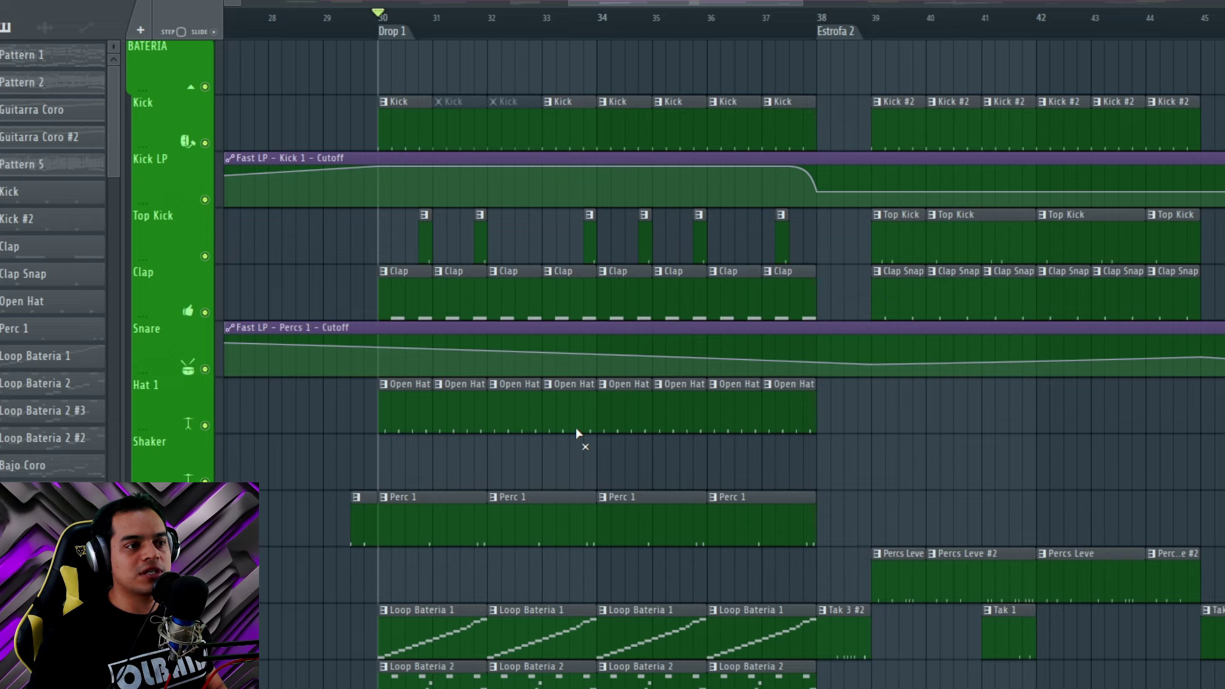
alt+right_click(508, 126)
alt+right_click(471, 128)
Step: Play the melody in the piano roll and try muting its notes from A6 to C7
scroll(532, 376, up, 1)
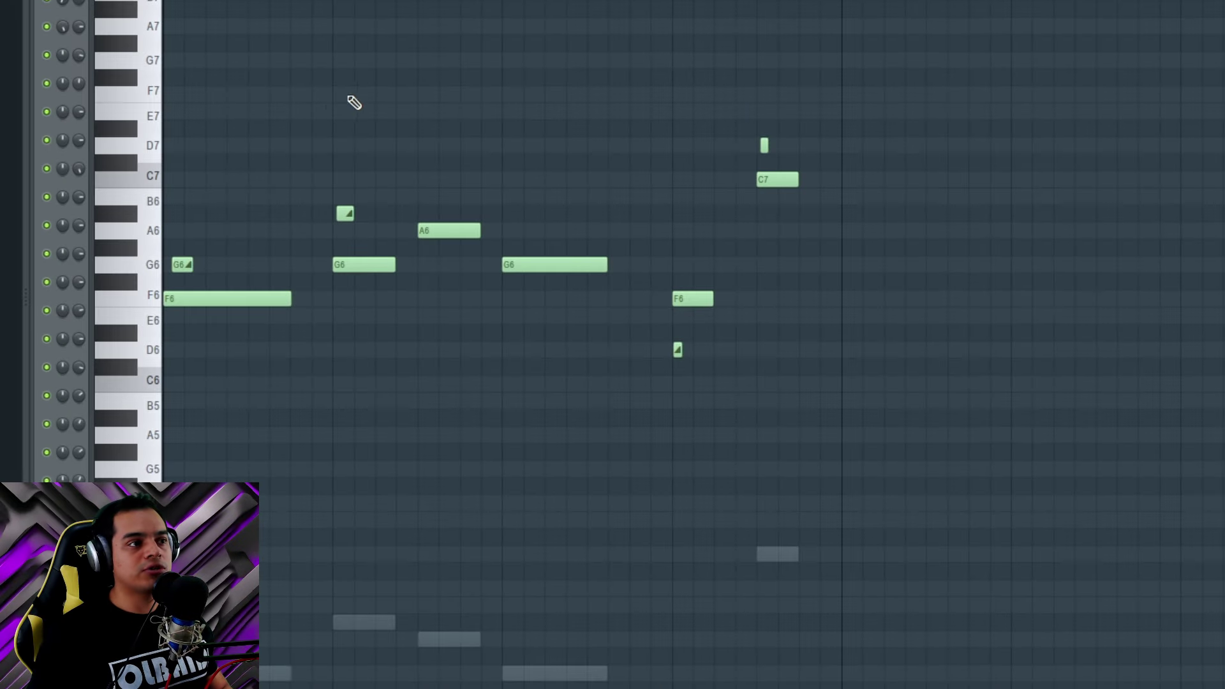
key(space)
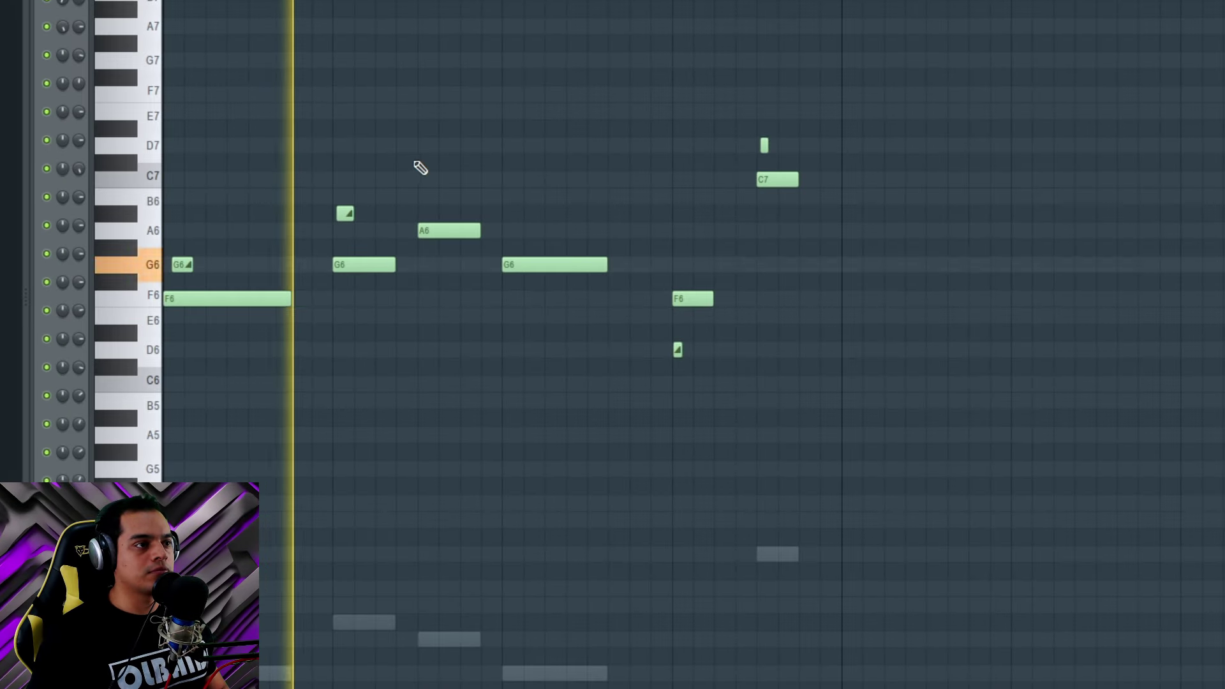
mouse_move(443, 220)
mouse_down()
mouse_move(599, 308)
mouse_move(772, 161)
mouse_up()
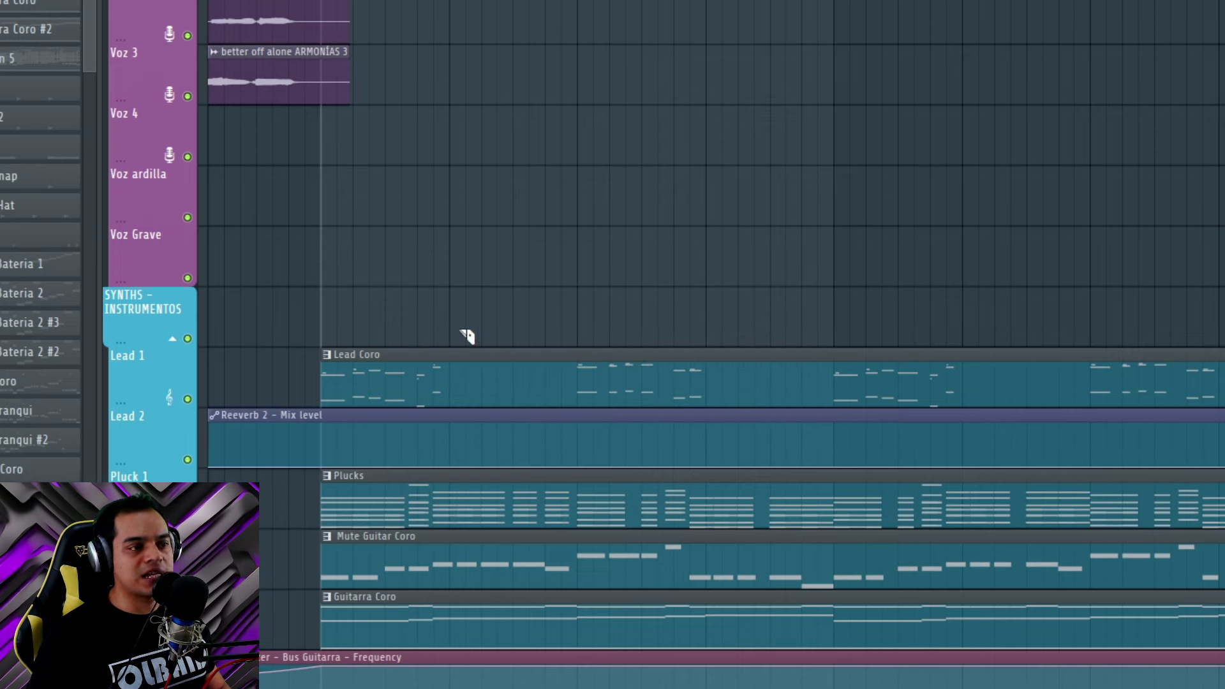
Step: Slice the Lead Coro clip one bar and two bars after its start, and undo both cuts
click(455, 383)
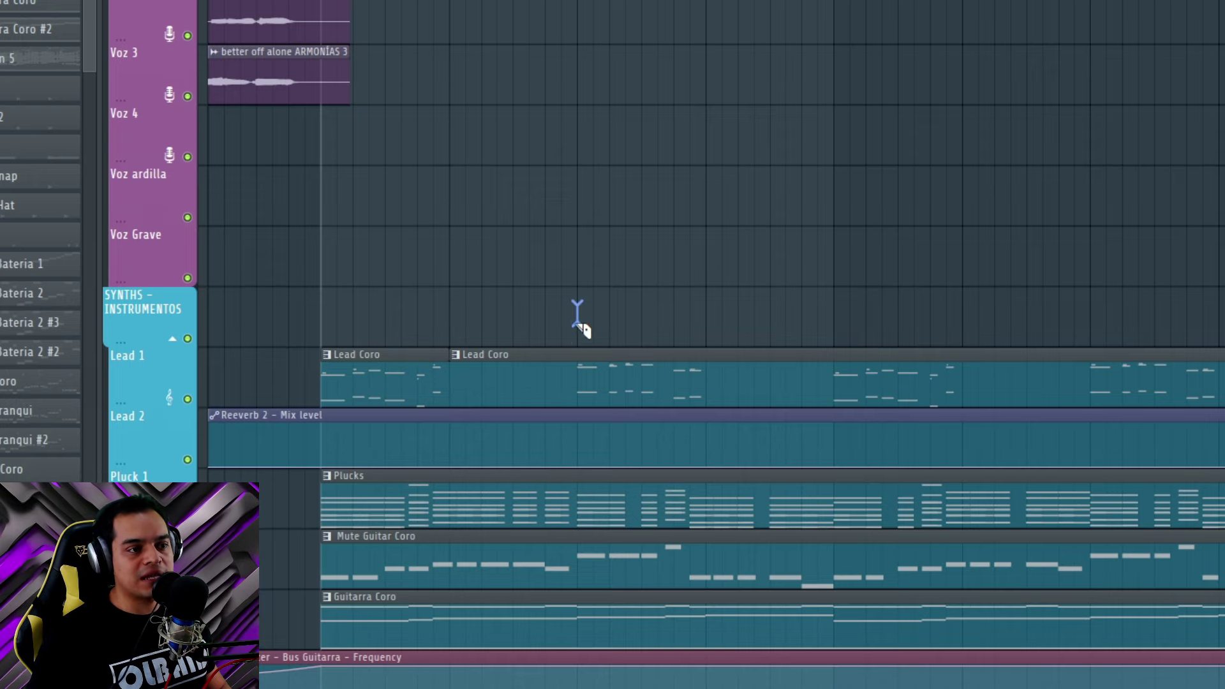
click(586, 400)
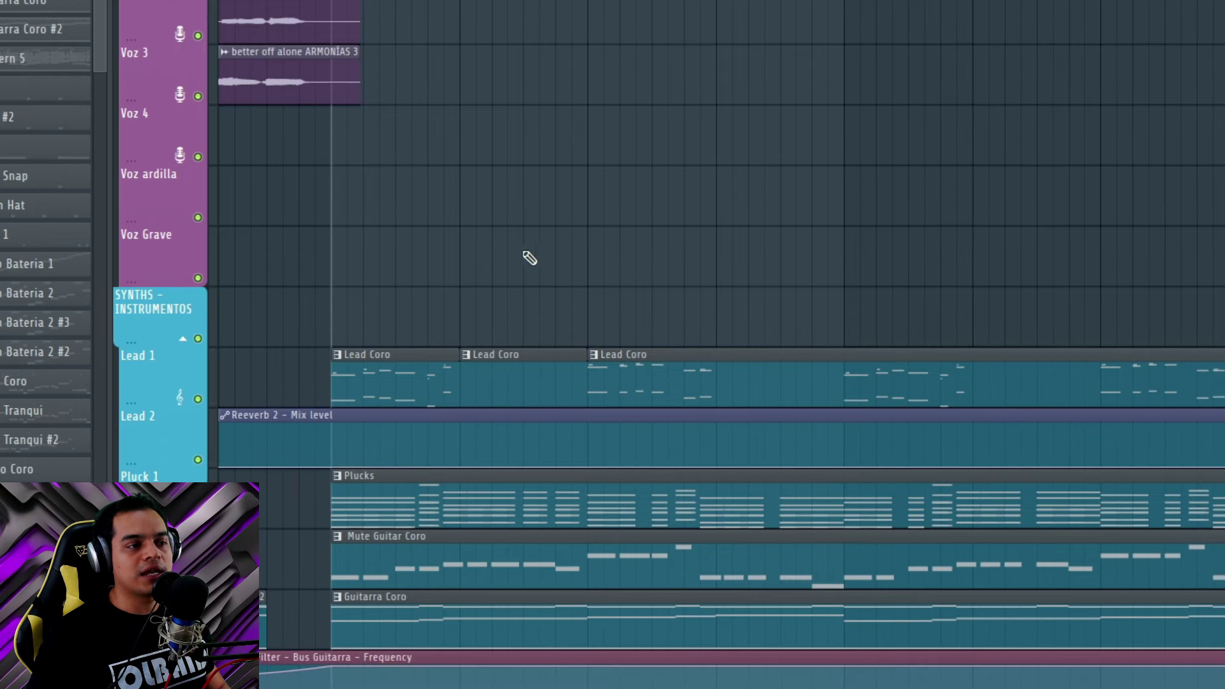
right_click(541, 425)
key(ctrl+z)
key(ctrl+z)
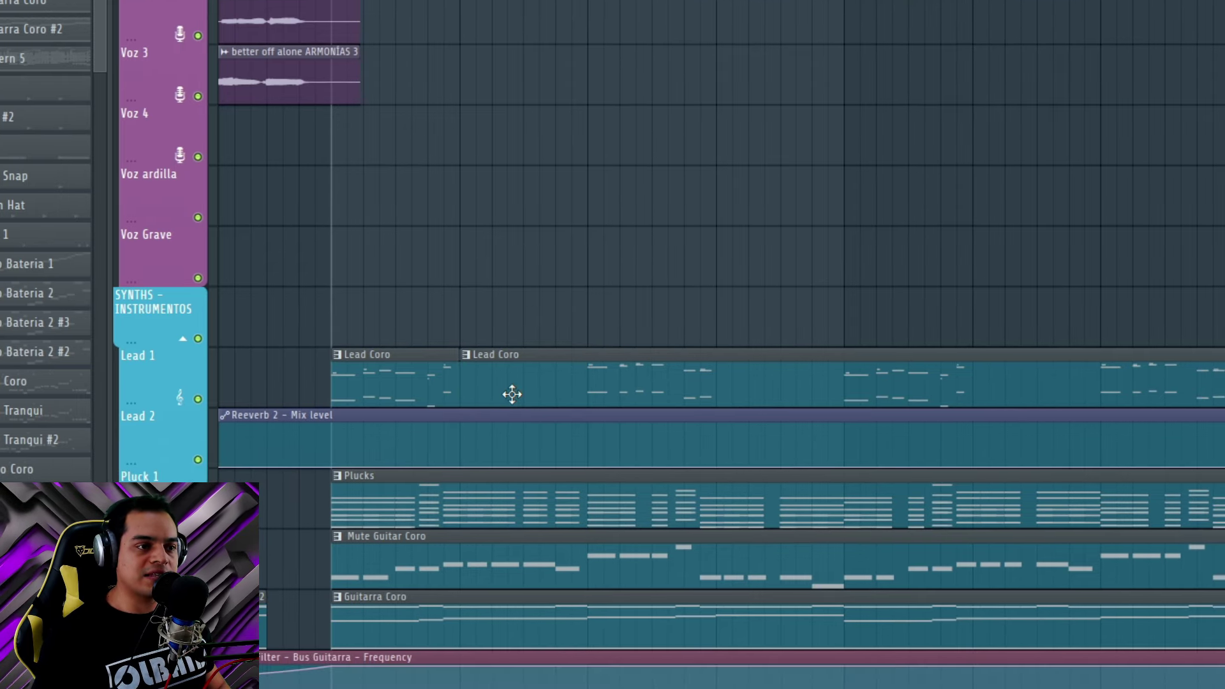
key(ctrl+z)
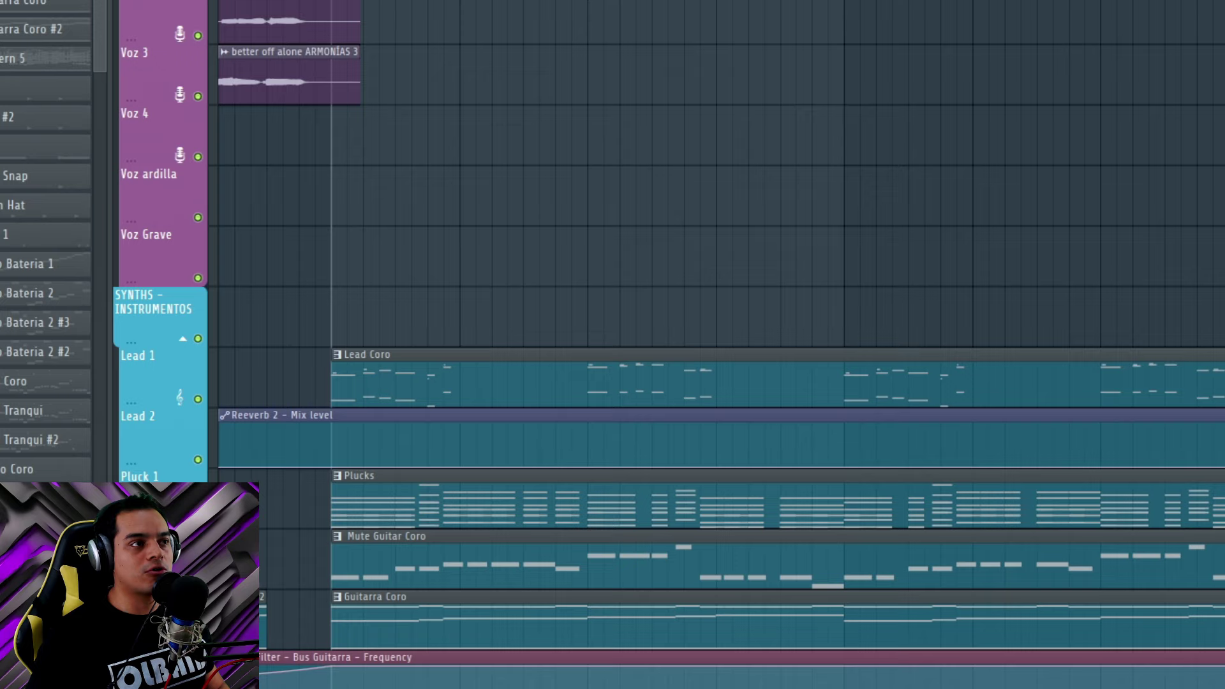
Step: Slice the whole Lead Coro clip two bars after its start, and cut its first part again at one bar
drag(587, 335, 603, 409)
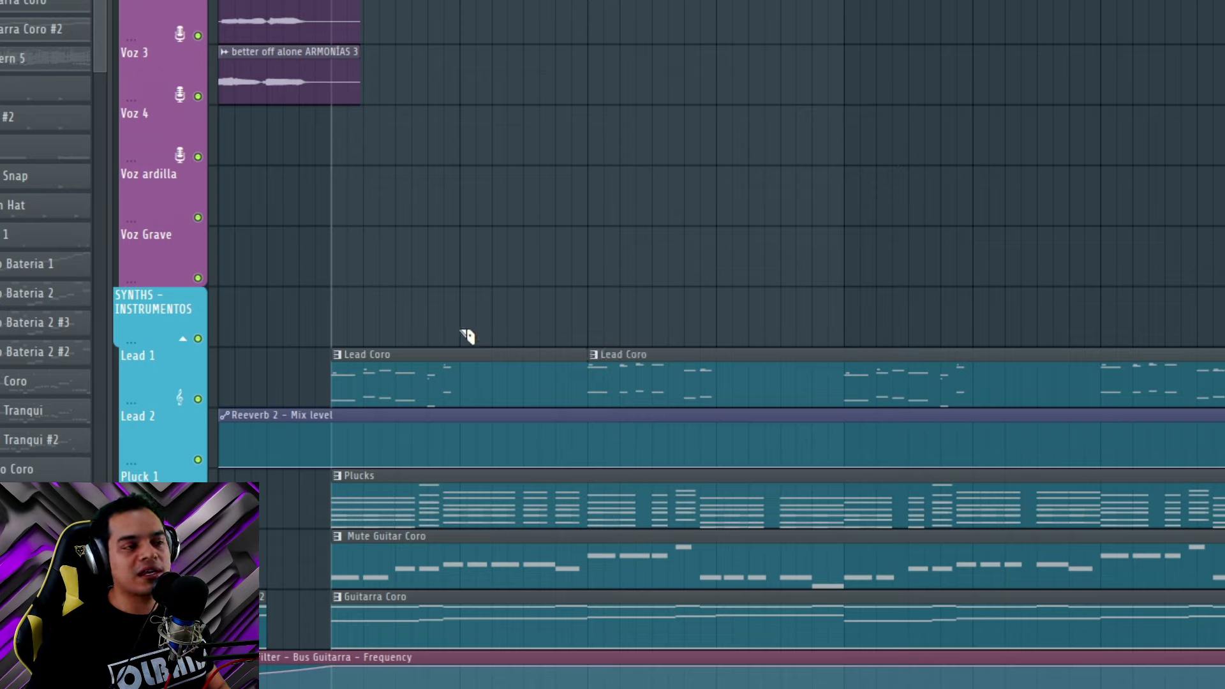
drag(461, 330, 461, 408)
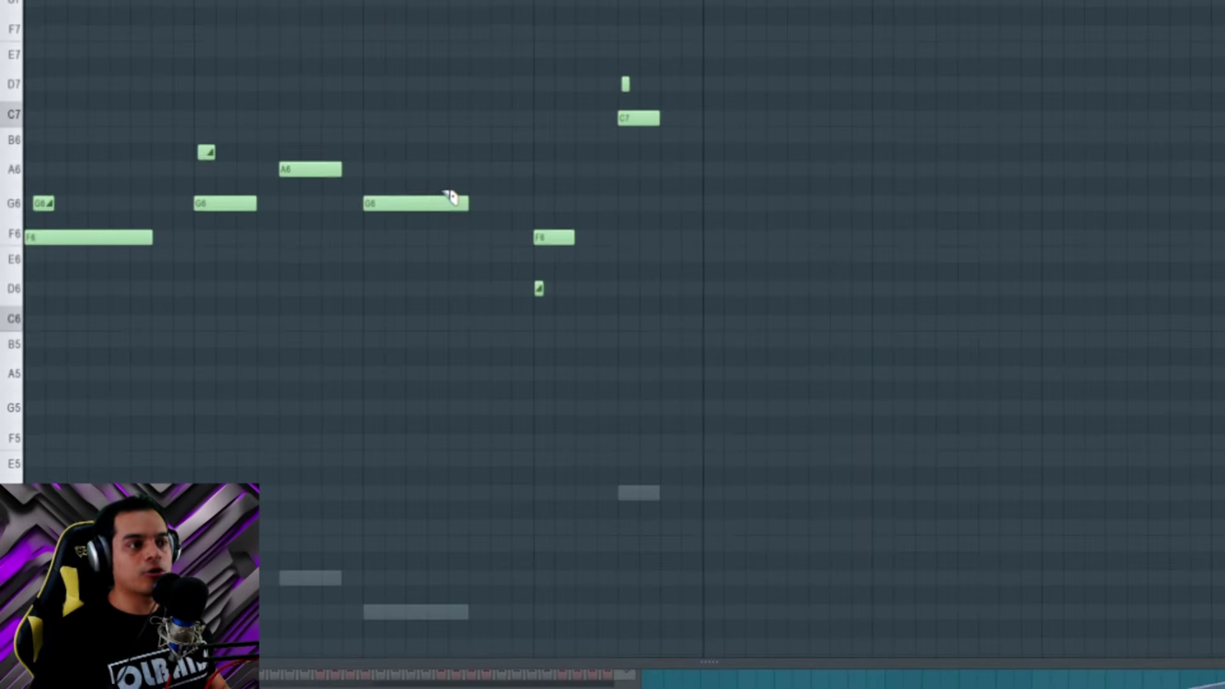
Step: Slice the long G6 note in the piano roll at two points
drag(449, 178, 449, 237)
drag(407, 176, 407, 235)
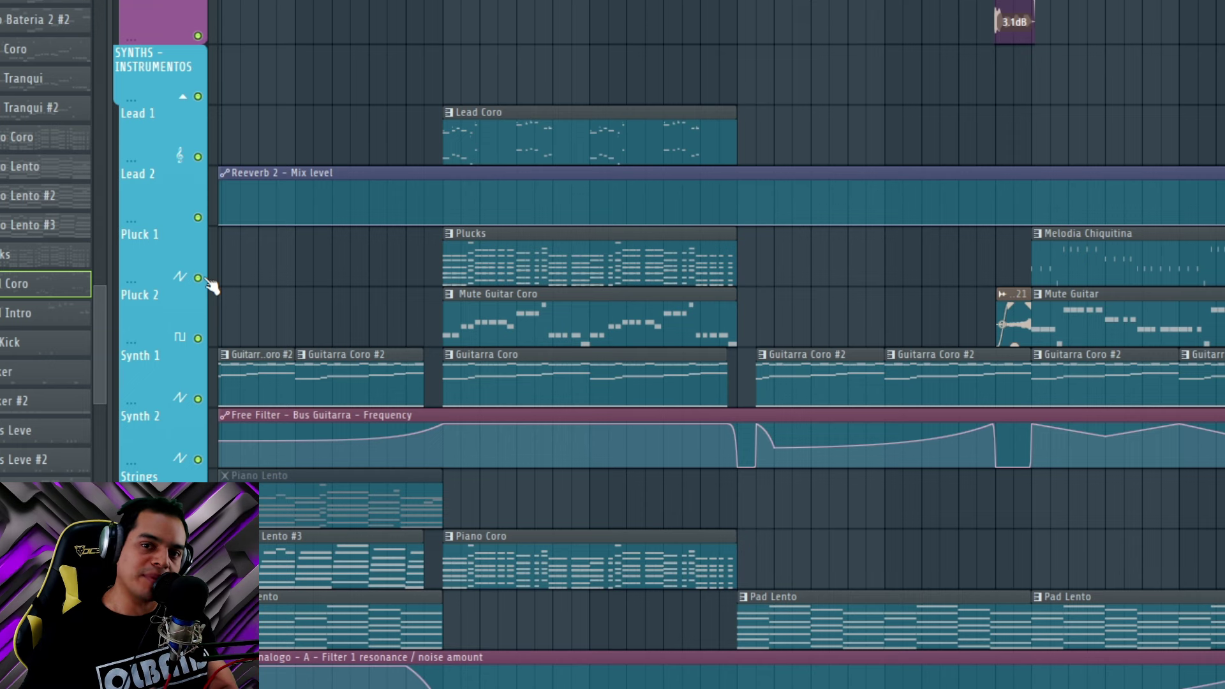
Step: Try copying the Lead Coro clip by hand along the Lead 1 track, and undo the copy
scroll(632, 112, up, 2)
scroll(468, 178, up, 2)
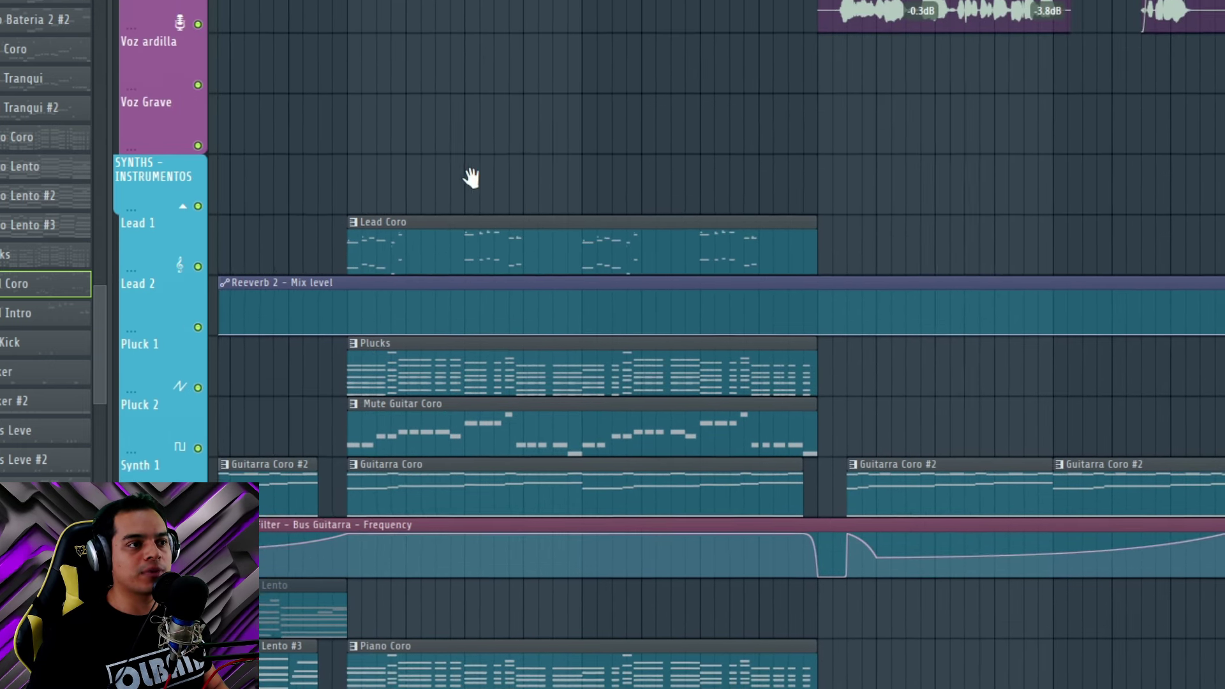
scroll(467, 224, up, 2)
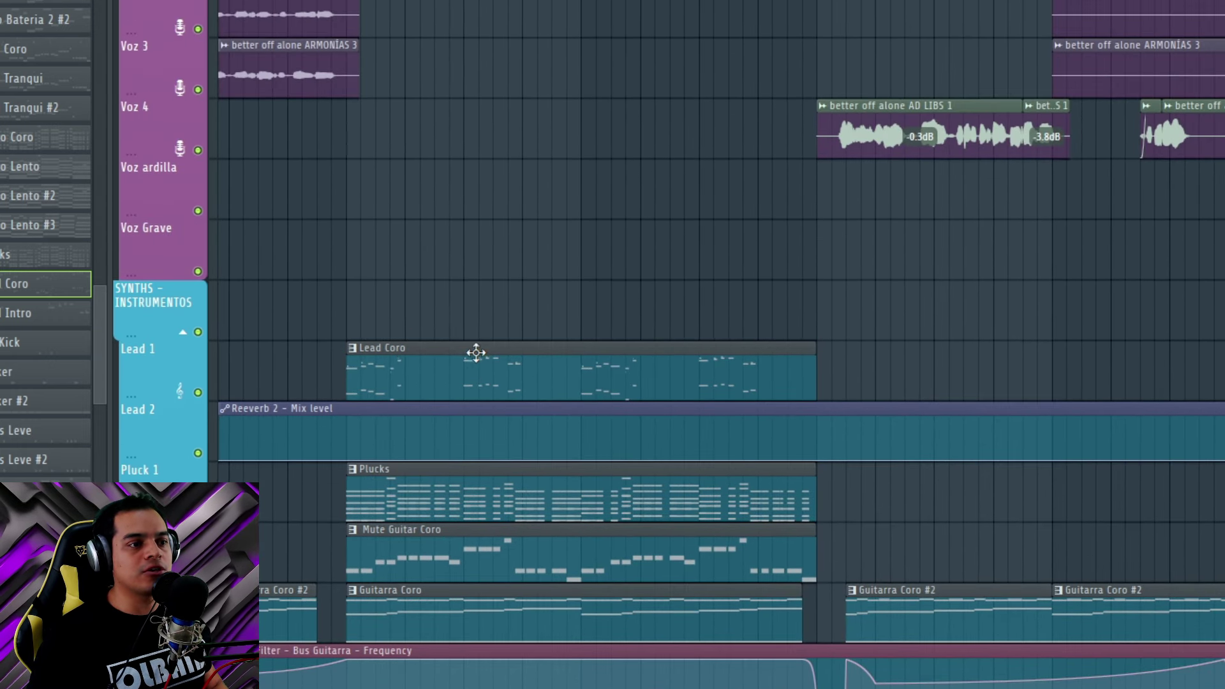
click(452, 364)
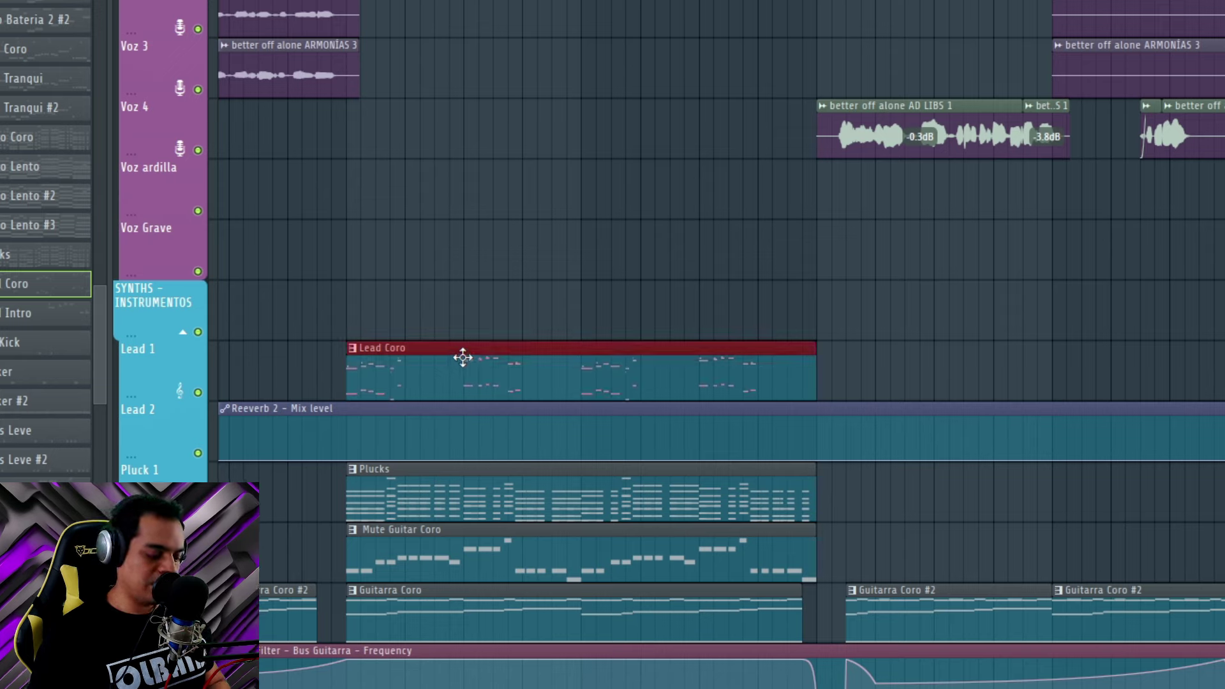
drag(537, 350, 536, 353)
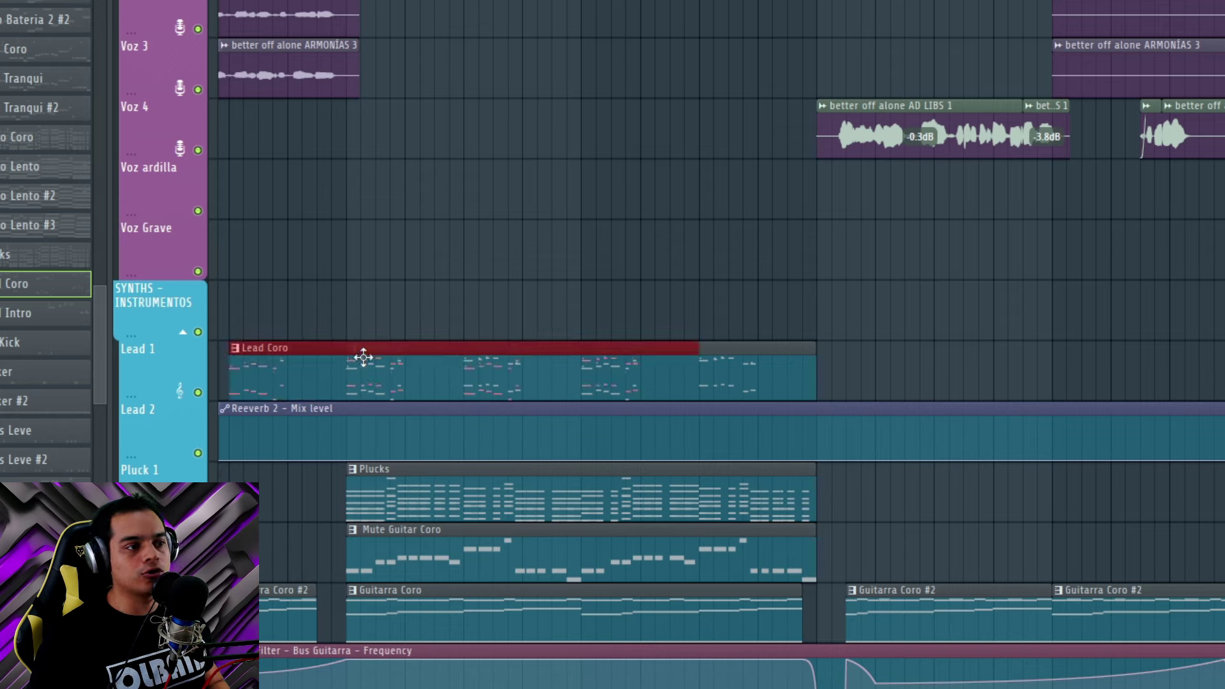
drag(363, 358, 940, 351)
key(ctrl+z)
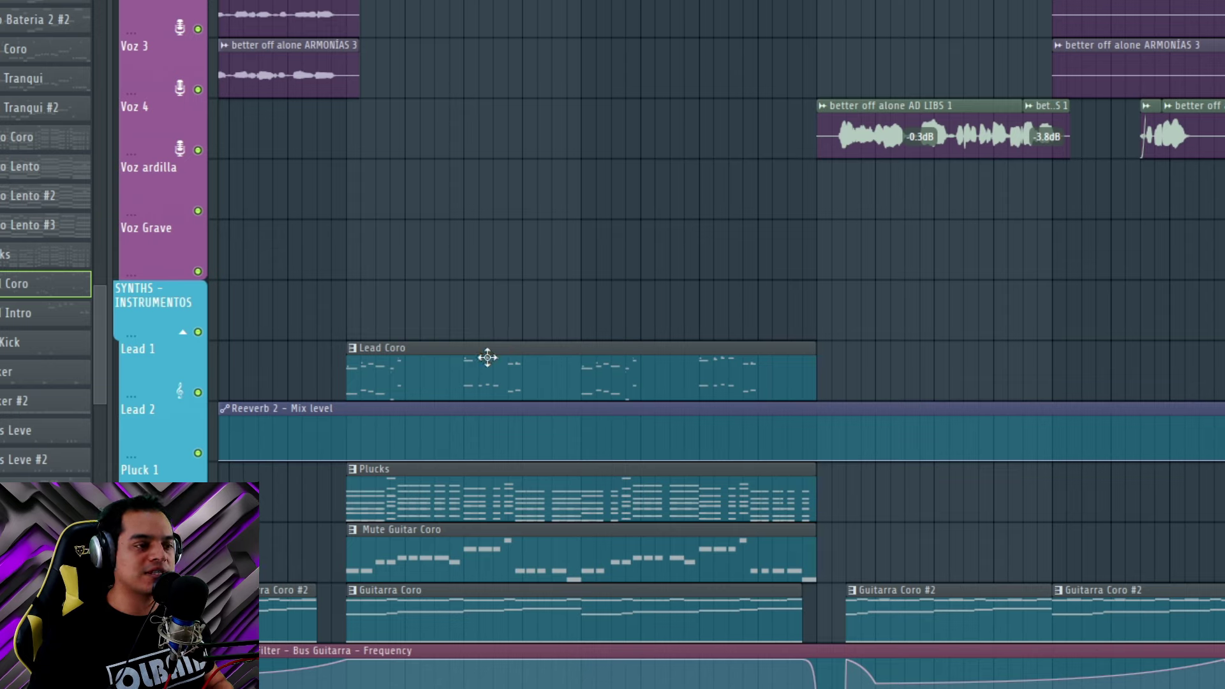
Step: Duplicate the Lead Coro clip directly after itself on the Lead 1 track, and delete the copy
click(487, 357)
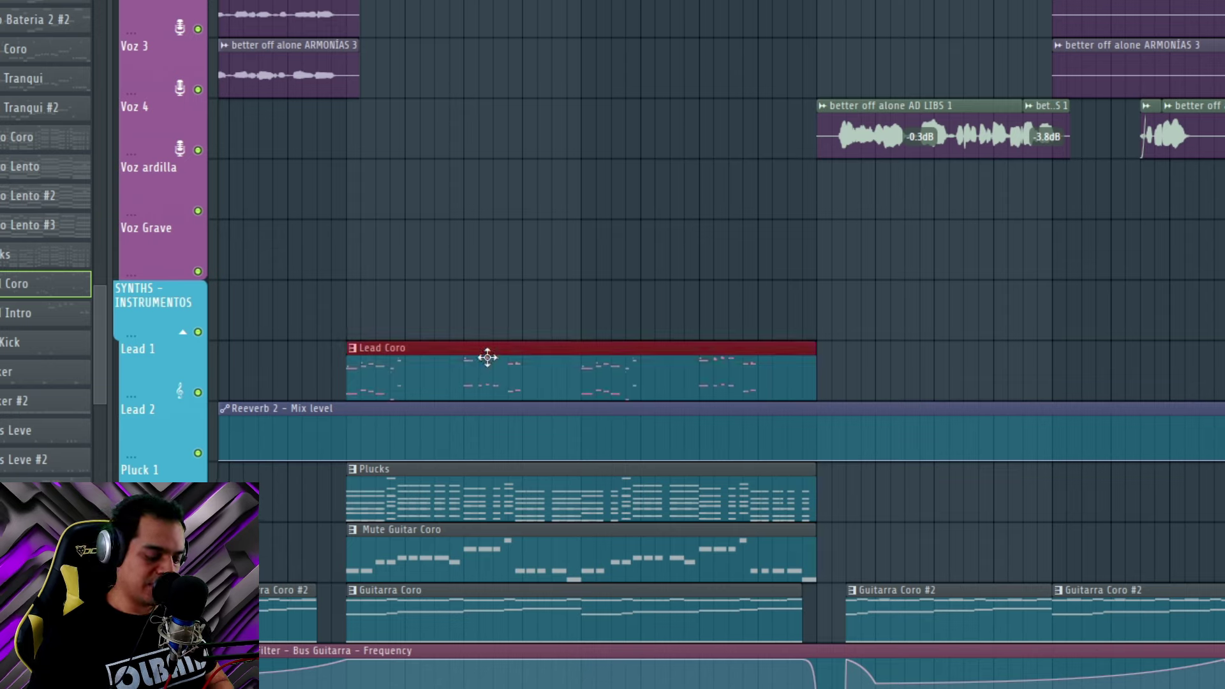
key(ctrl+b)
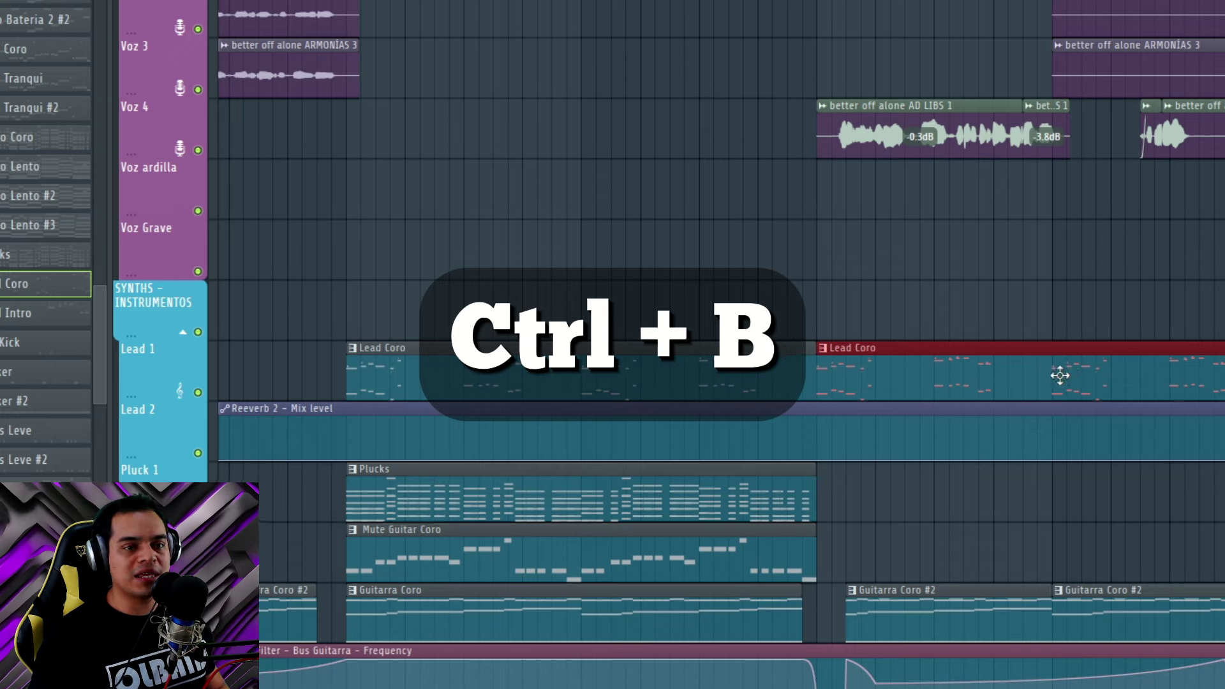
right_click(934, 367)
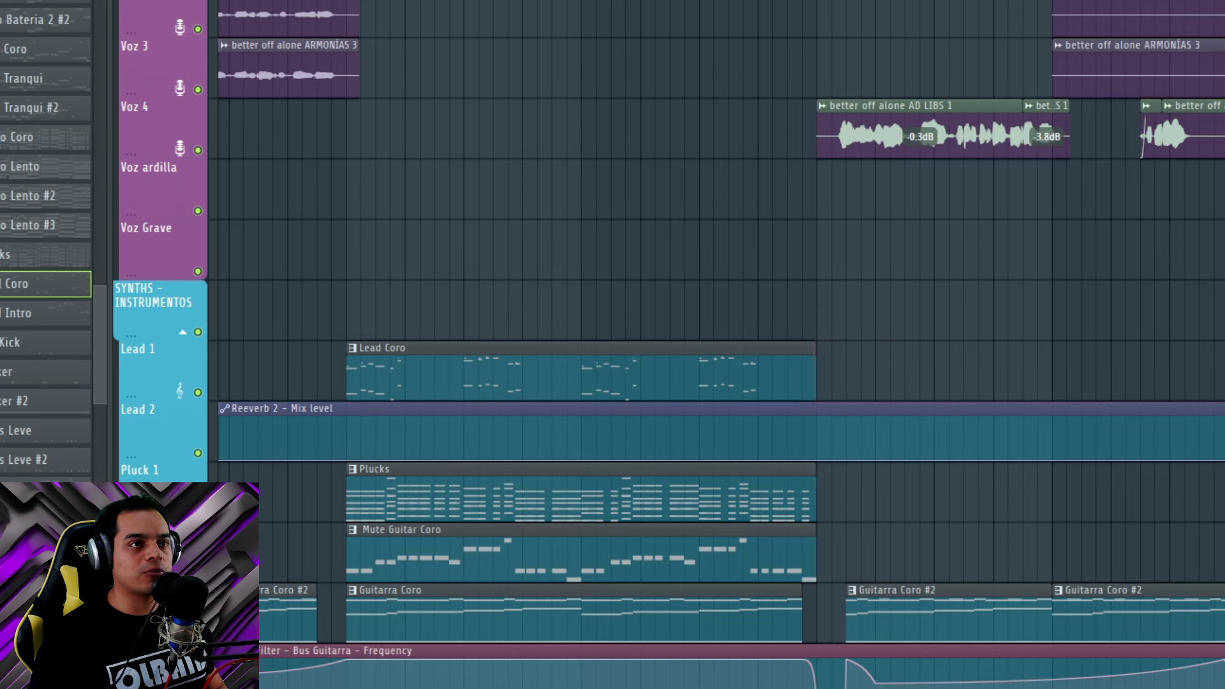
Step: Mark a nine-bar time range from the Lead Coro clip's start and duplicate only that clip right after the range
key(ctrl+a)
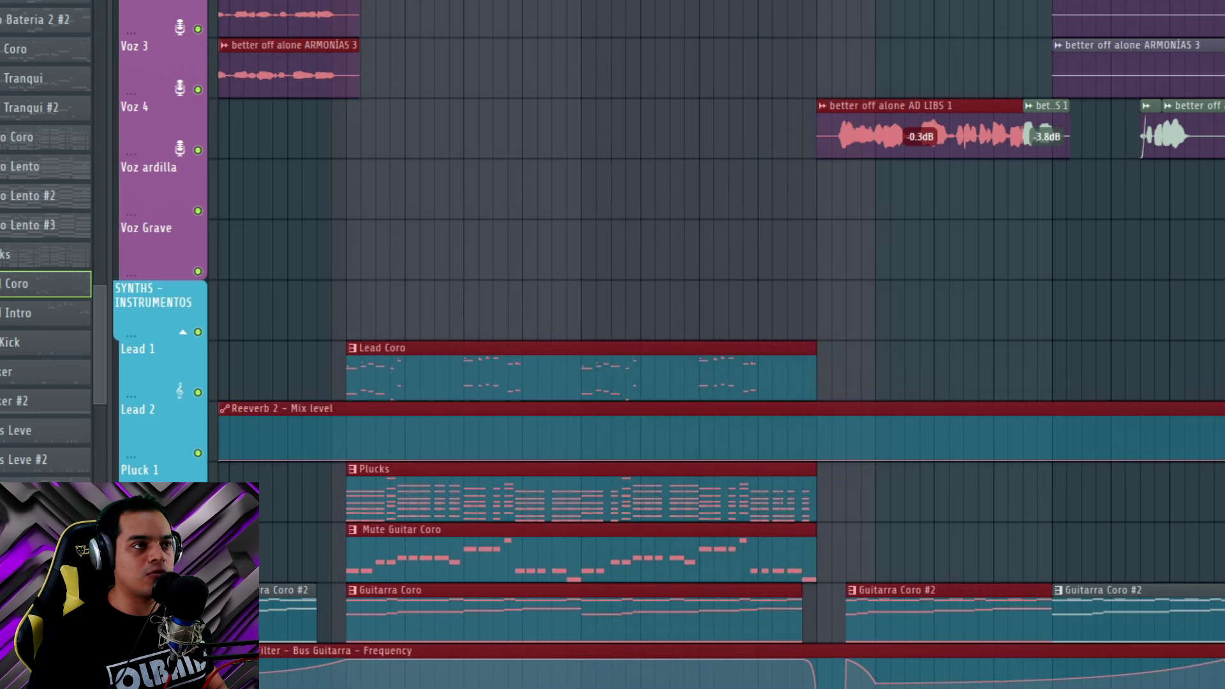
key(ctrl+d)
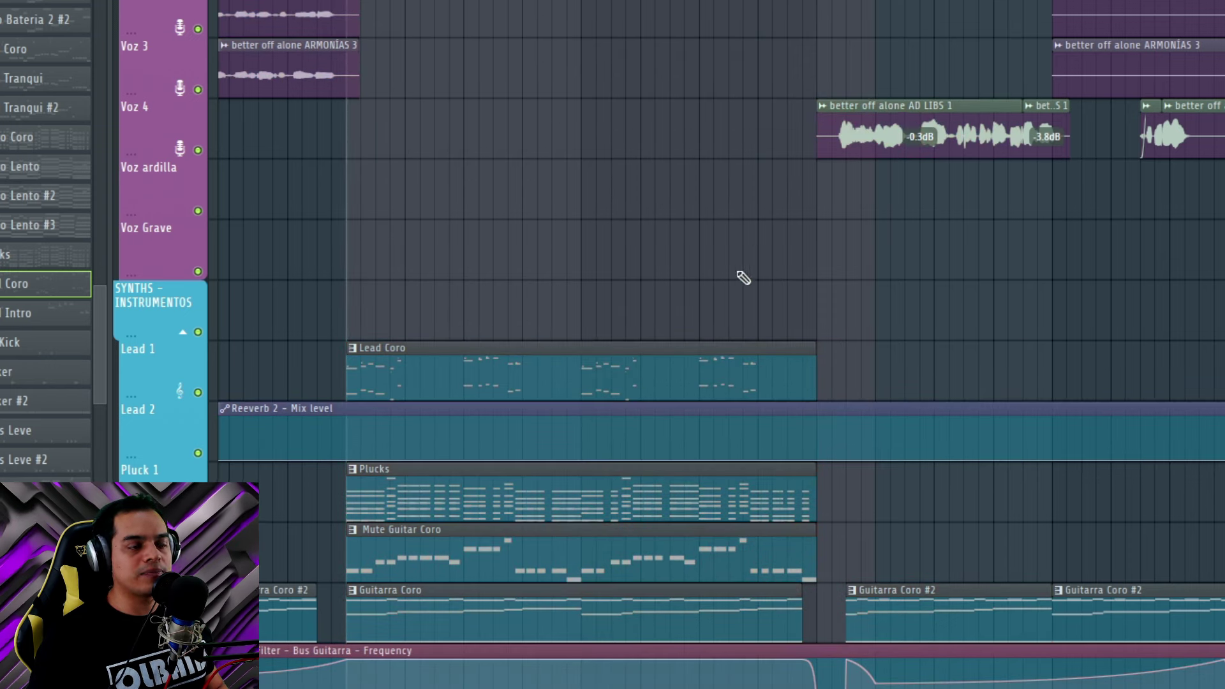
ctrl+click(533, 367)
key(ctrl+b)
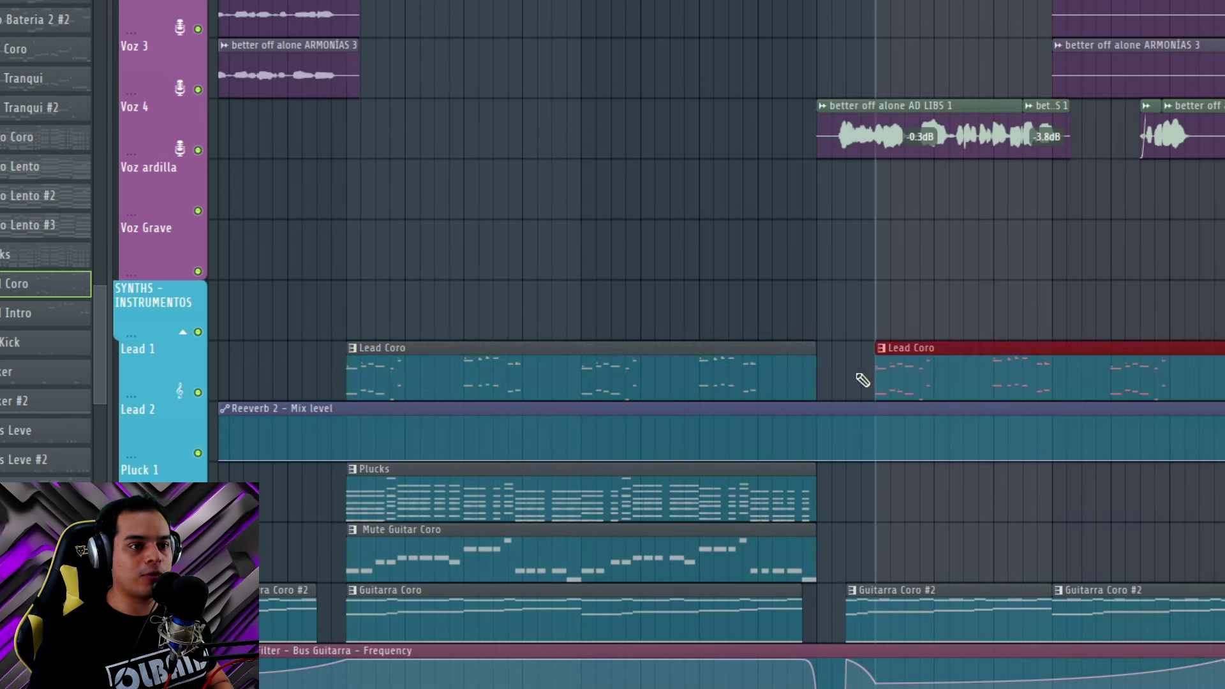
Step: Undo the last duplication of the Lead Coro clip and clear the clip selection and time range
key(ctrl+z)
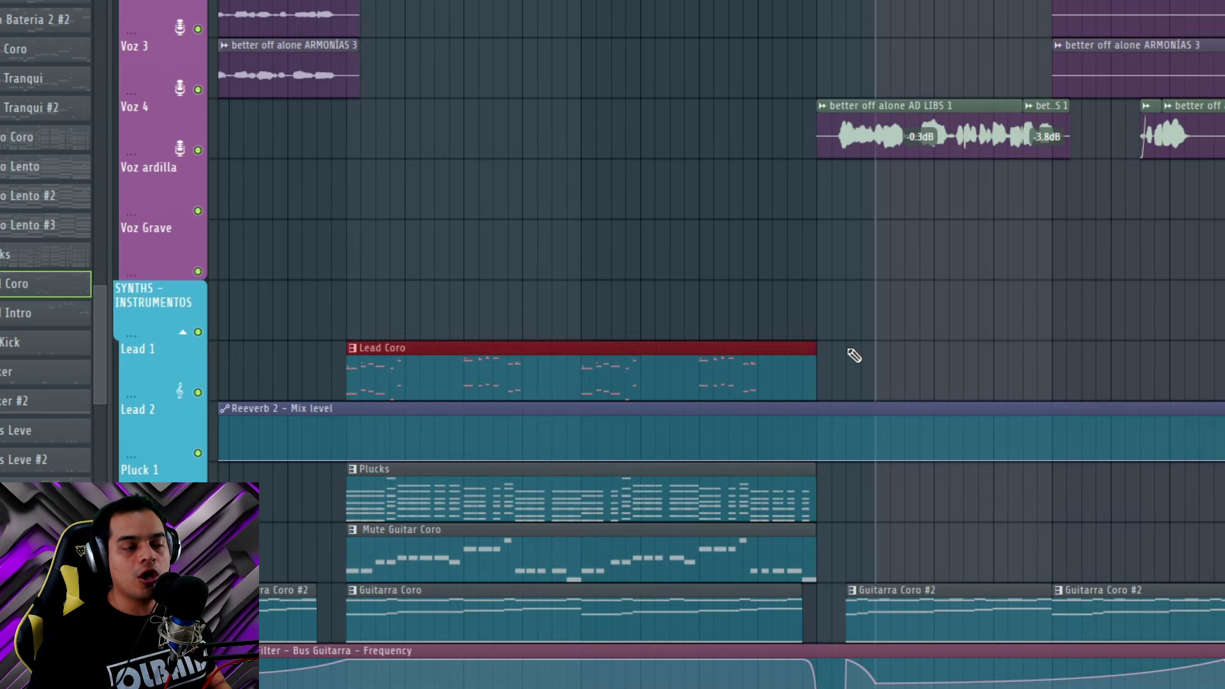
key(ctrl+d)
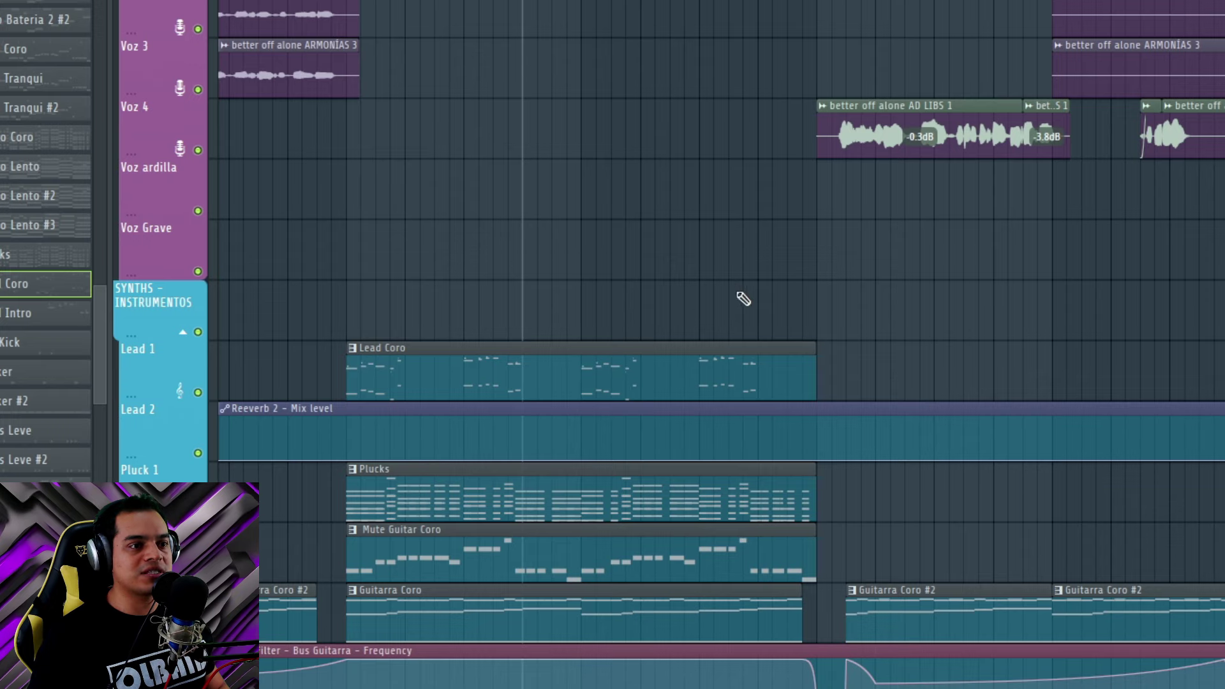
Step: Extend the Lead Coro clip's end slightly past the end of the Plucks clip and duplicate it directly after itself
scroll(861, 355, up, 5)
mouse_move(841, 348)
mouse_down()
mouse_move(915, 350)
mouse_move(856, 353)
mouse_up()
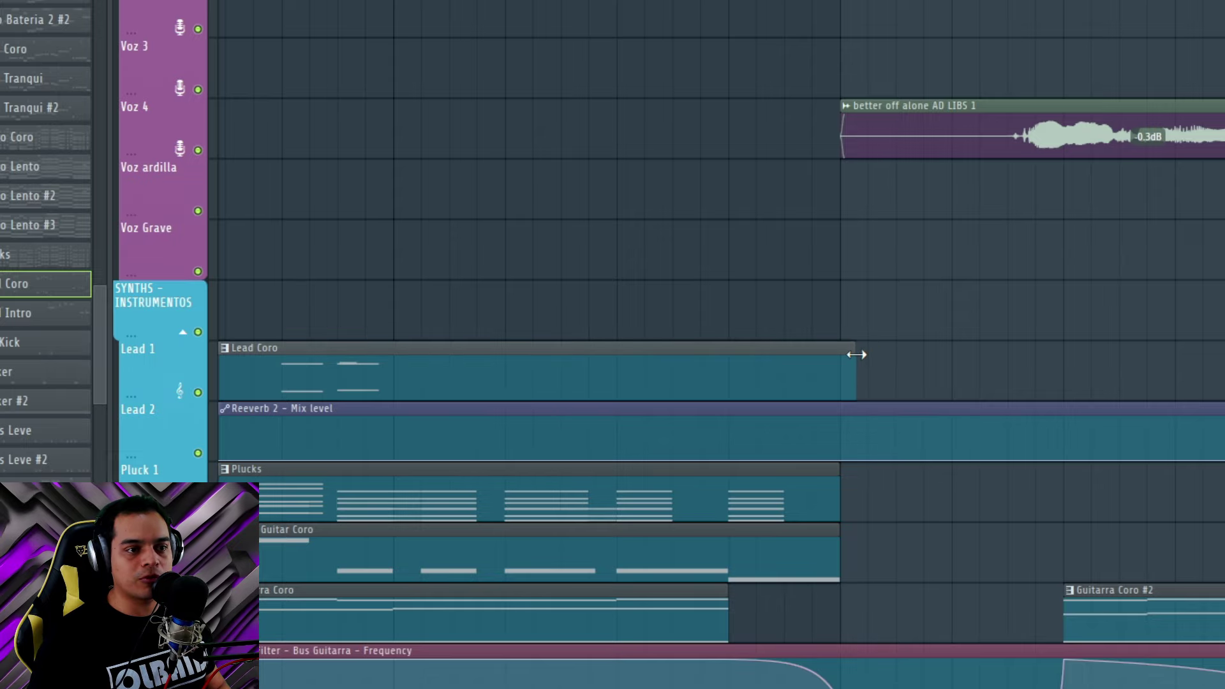
scroll(938, 366, down, 4)
click(837, 358)
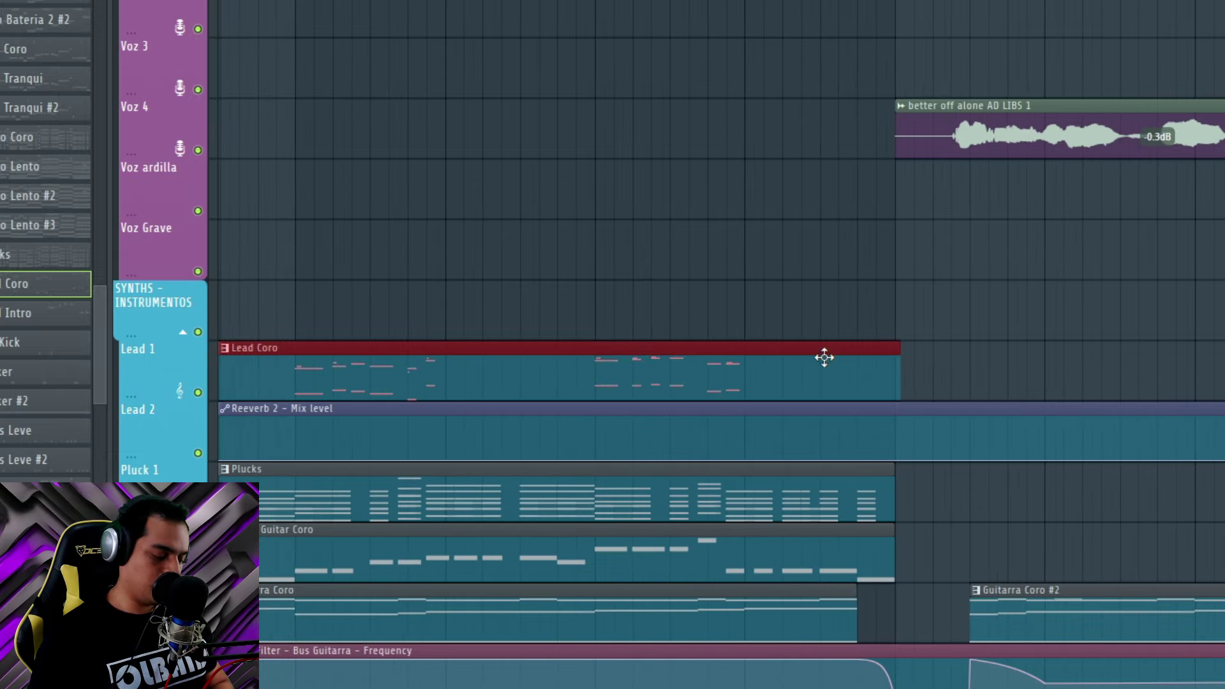
key(ctrl+b)
drag(455, 295, 1110, 288)
scroll(774, 341, up, 2)
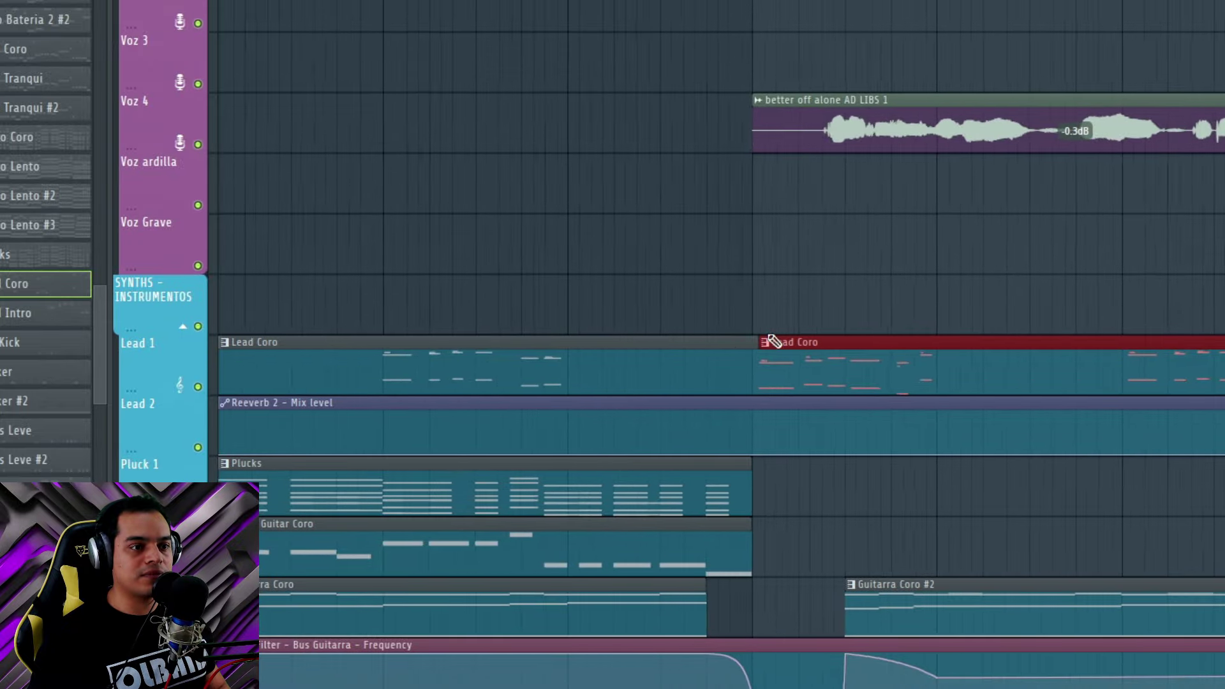
Step: Delete the copied Lead Coro clip and trim the original to end level with the Plucks clip
scroll(774, 342, up, 5)
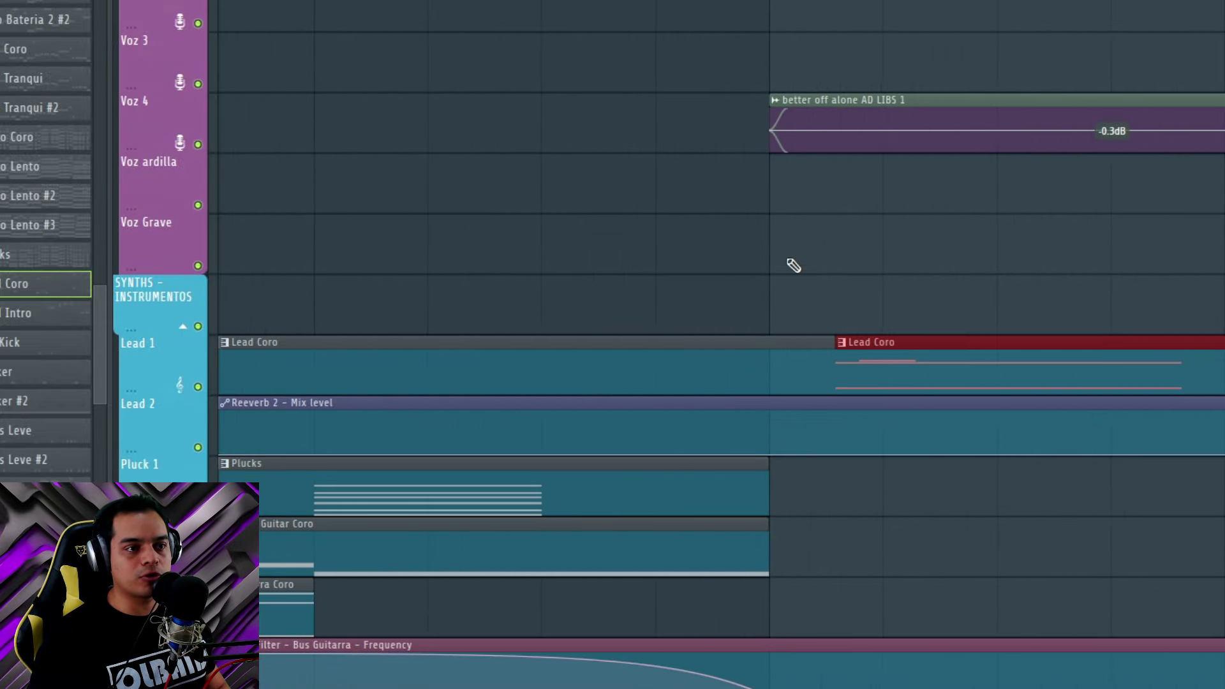
right_click(892, 365)
drag(834, 348, 764, 367)
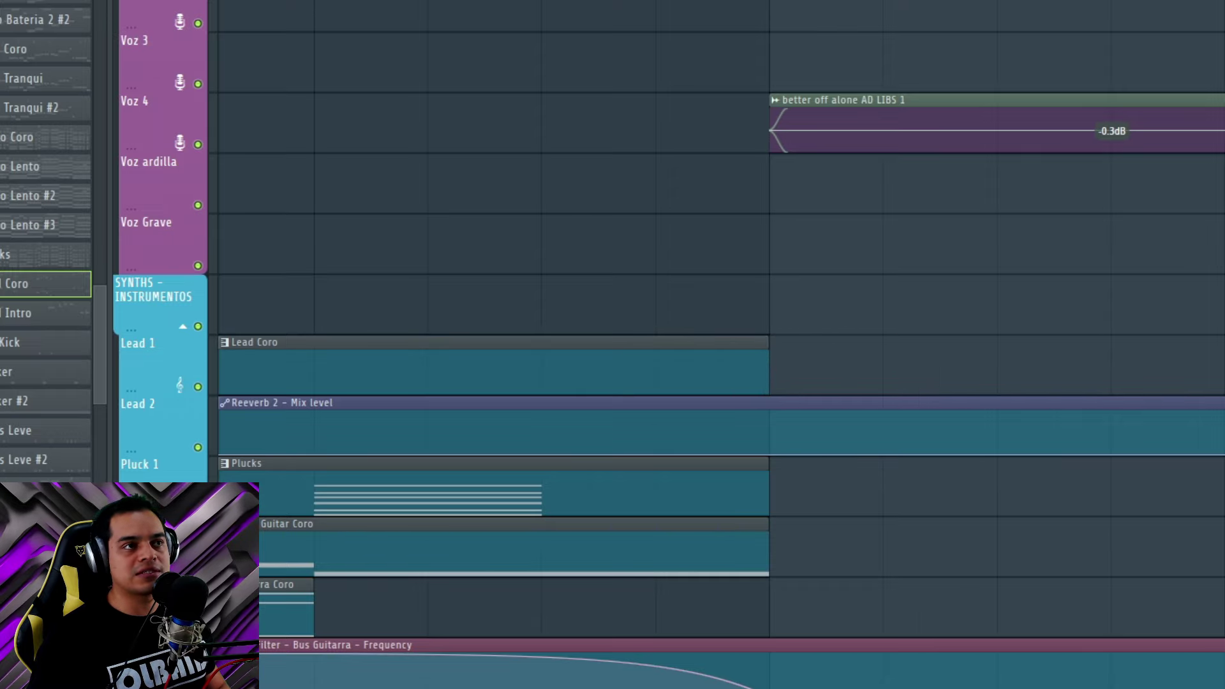
Step: Open the Lead Coro piano roll, select all the notes and duplicate them directly after the last C7 note
key(F6)
key(F7)
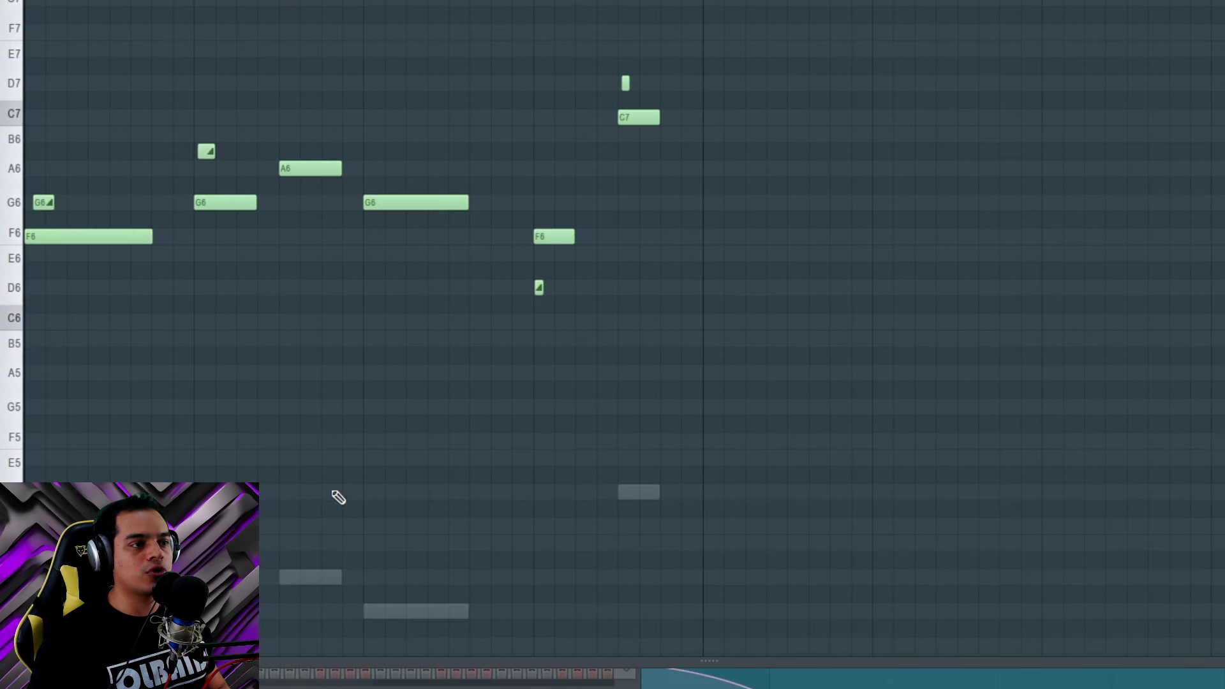
drag(938, 359, 22, 28)
key(ctrl+b)
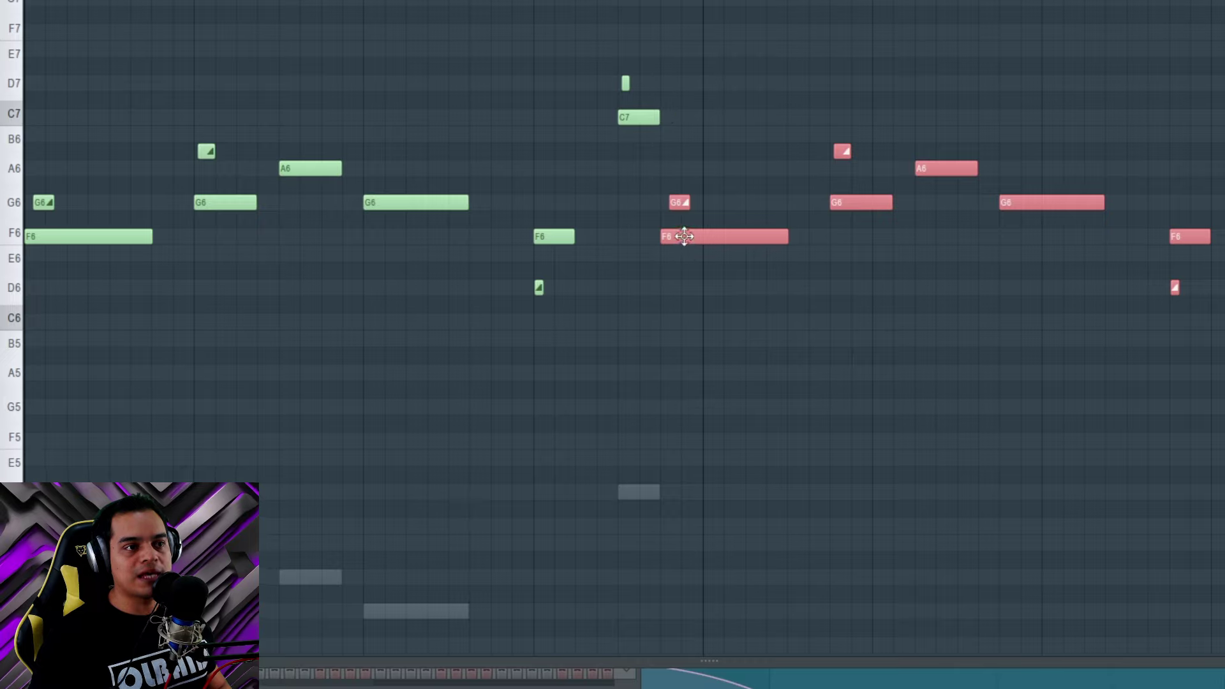
Step: Try shifting the duplicated notes to the start of the next bar, and undo both the move and the duplication
drag(681, 236, 723, 236)
key(ctrl+z)
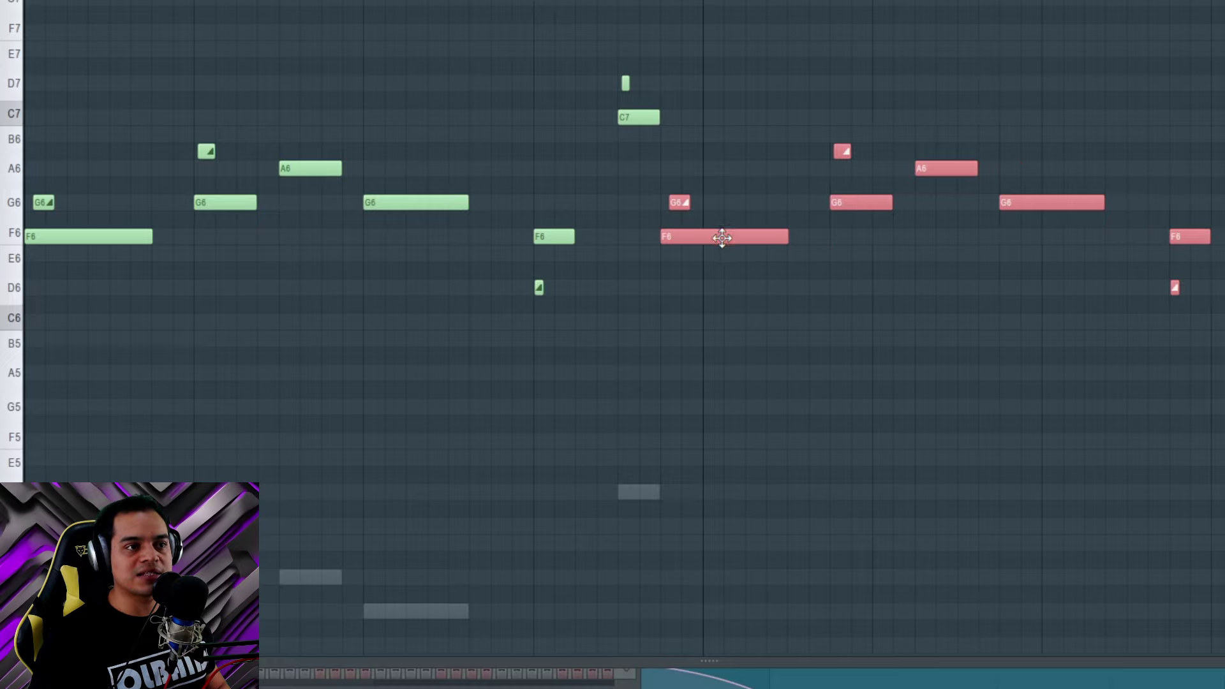
key(ctrl+z)
Step: Lengthen the last C7 note to the bar line, try duplicating all the notes into the next bar, and undo the duplication
drag(658, 119, 702, 120)
drag(795, 313, 51, 77)
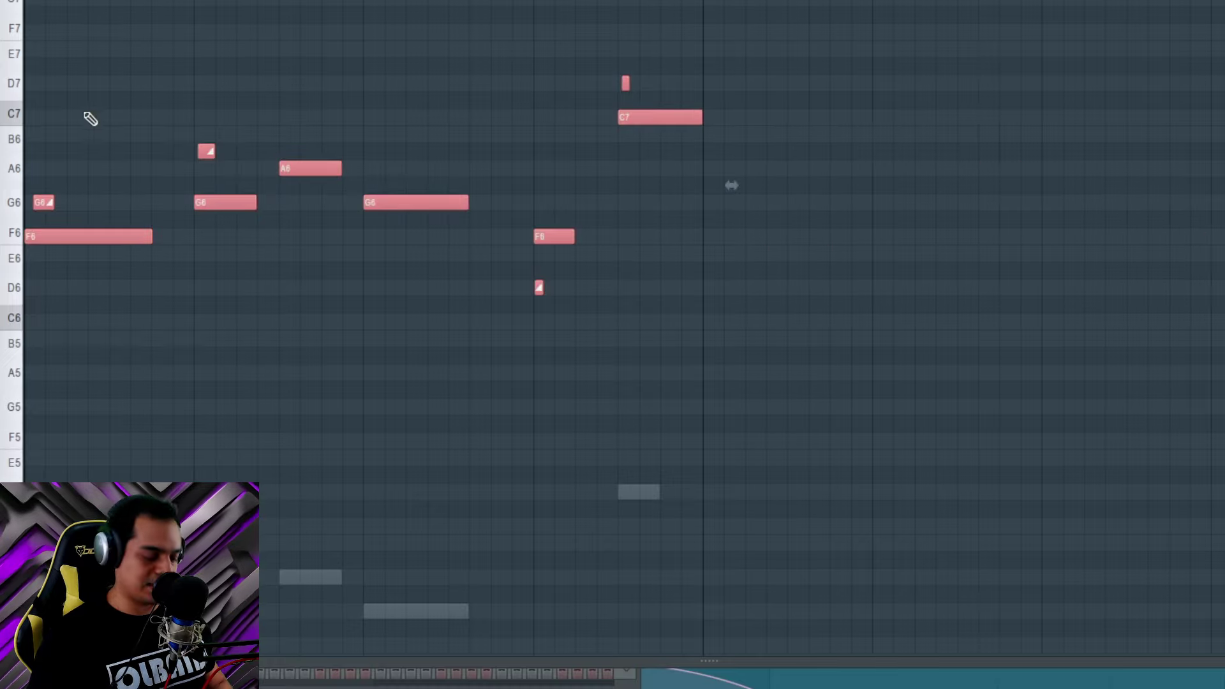
key(ctrl+b)
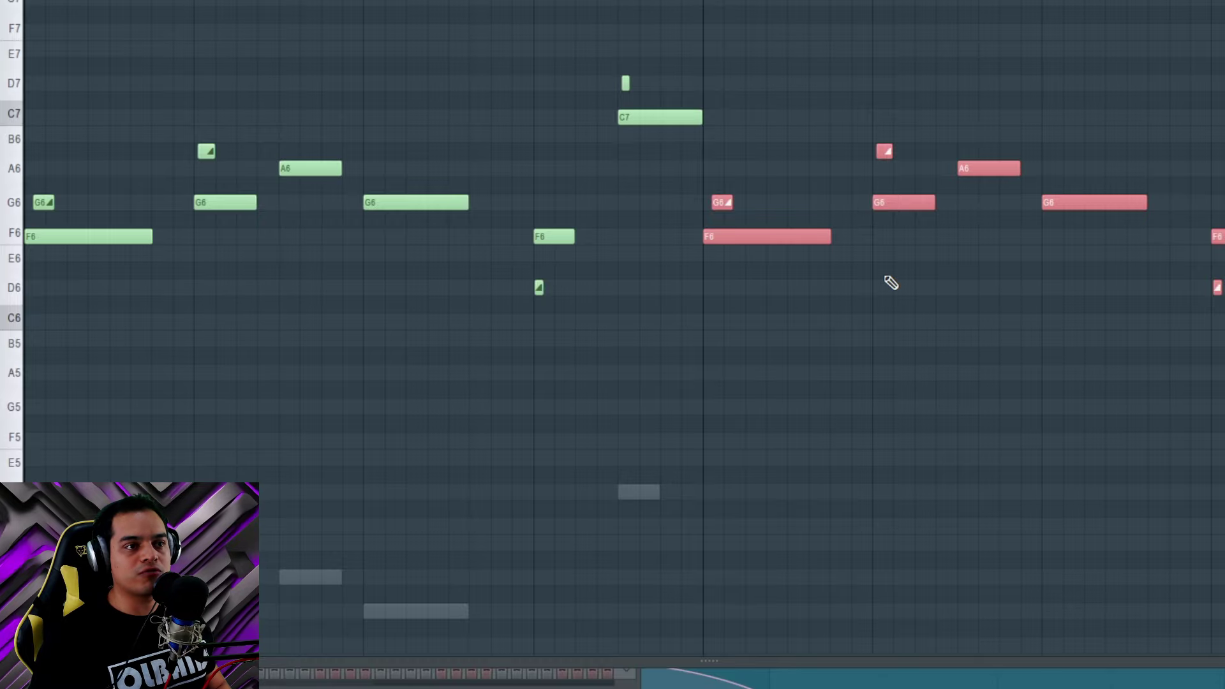
key(ctrl+z)
ctrl+click(945, 198)
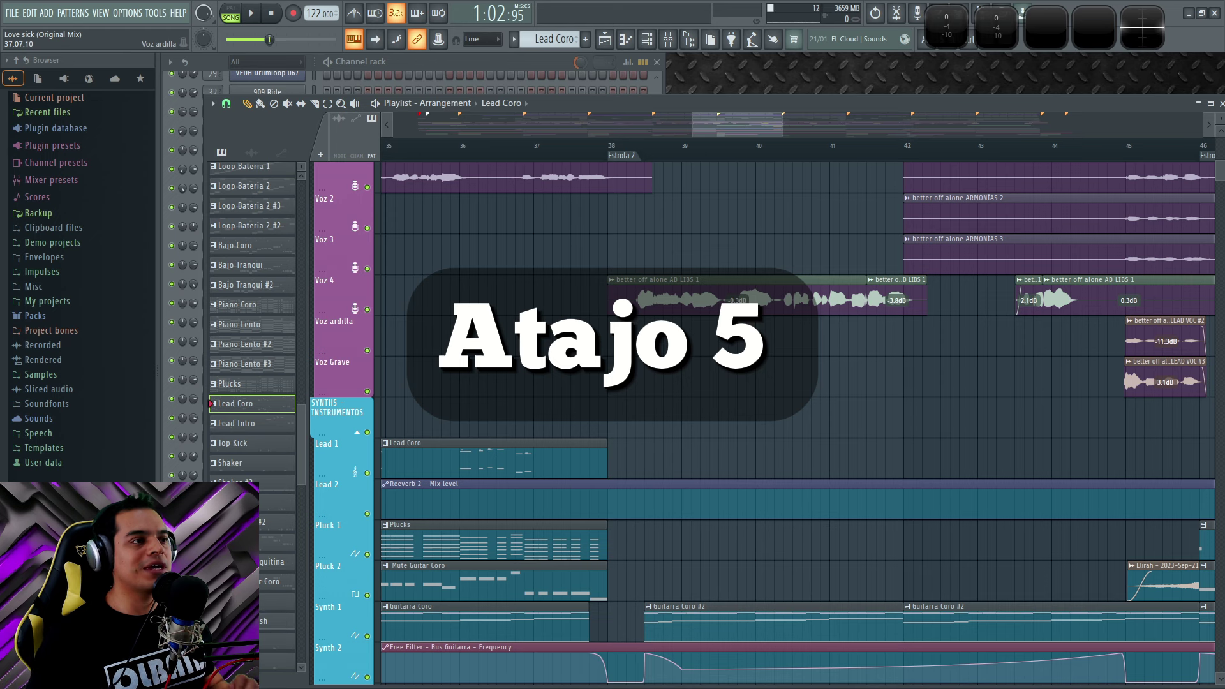
scroll(512, 405, up, 5)
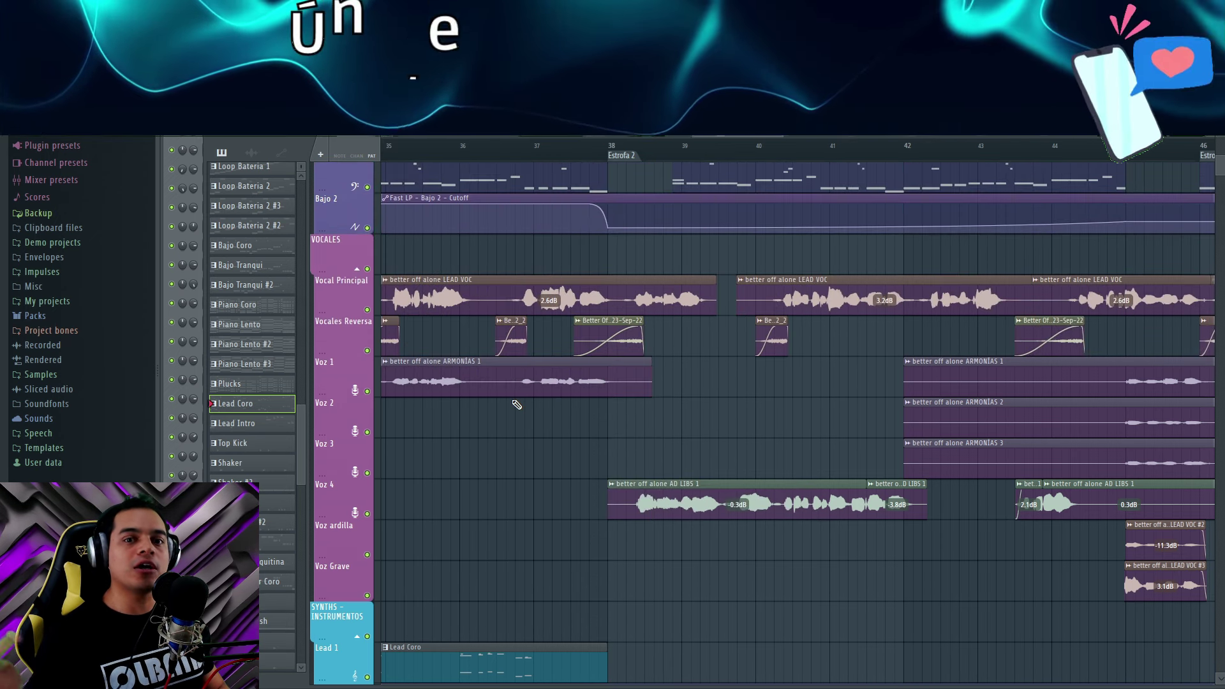
scroll(514, 434, up, 15)
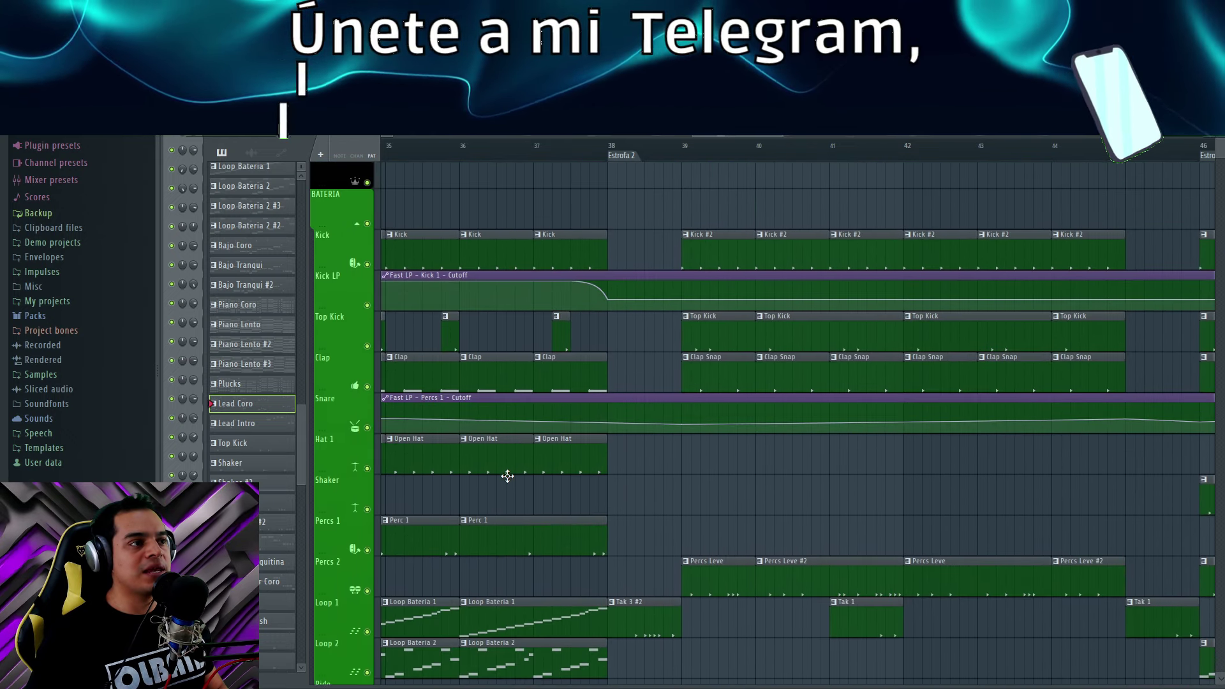
scroll(507, 476, down, 15)
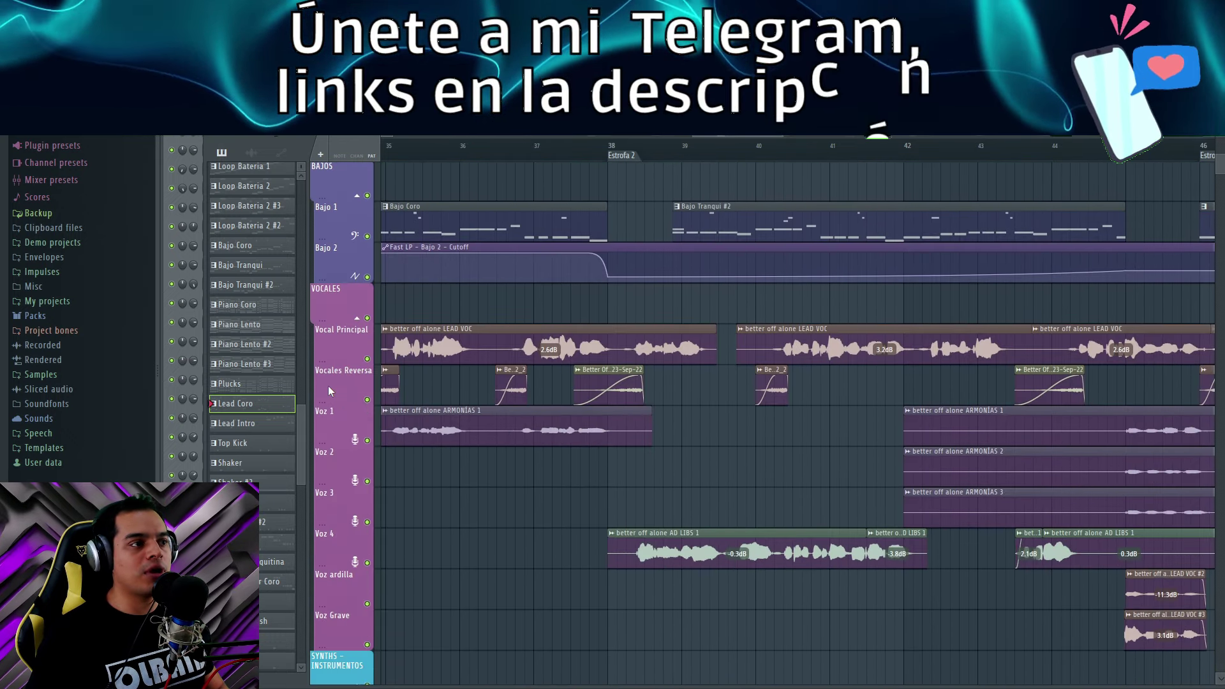
scroll(329, 389, up, 2)
scroll(326, 300, down, 2)
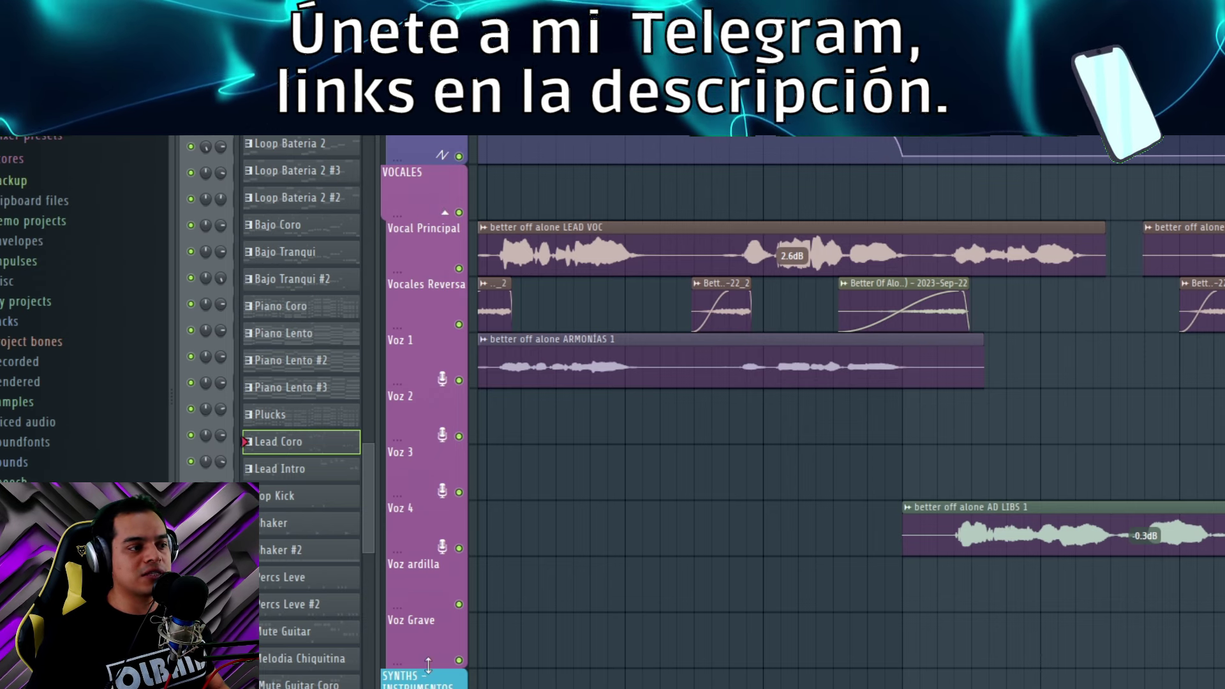
drag(428, 665, 429, 625)
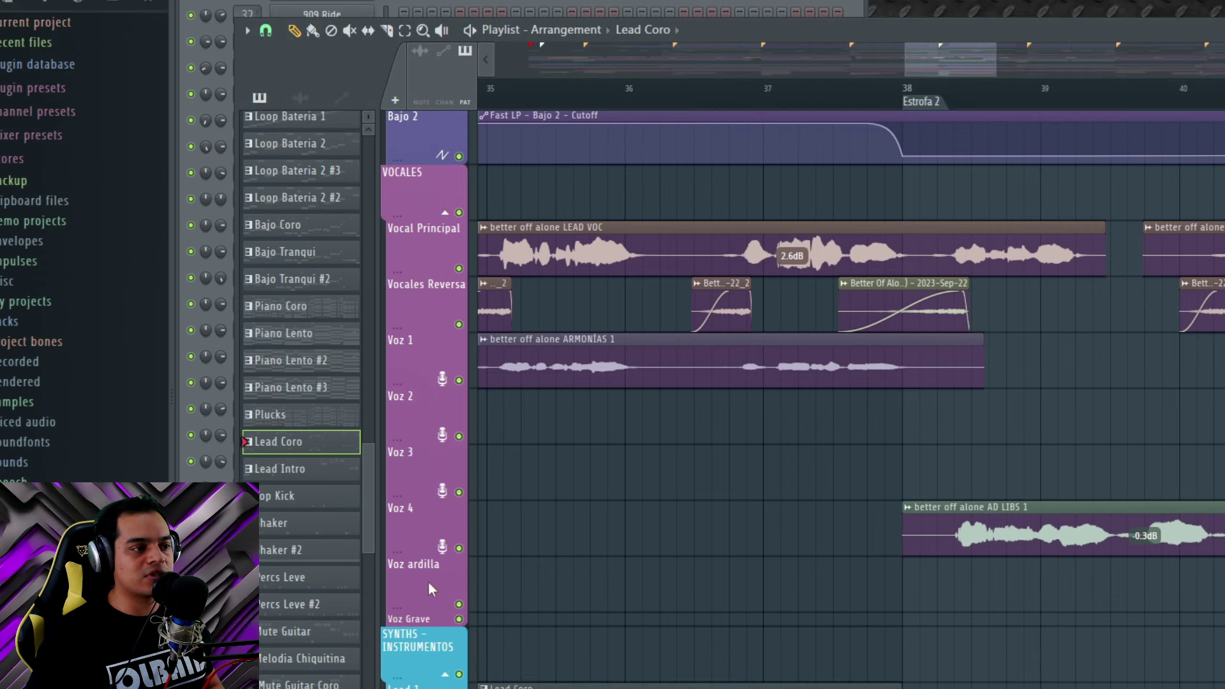
key(ctrl+z)
key(shift+g)
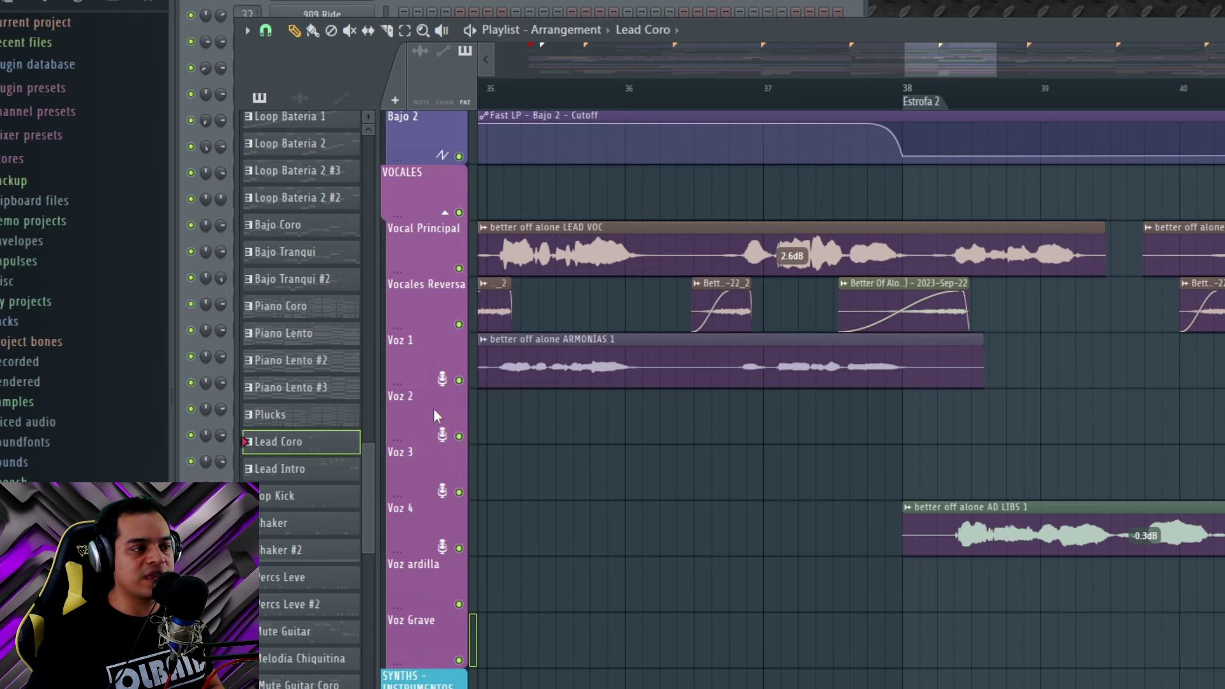
Step: Solo only the VOCALES header track in the playlist, toggling its solo off and on again
scroll(418, 383, up, 2)
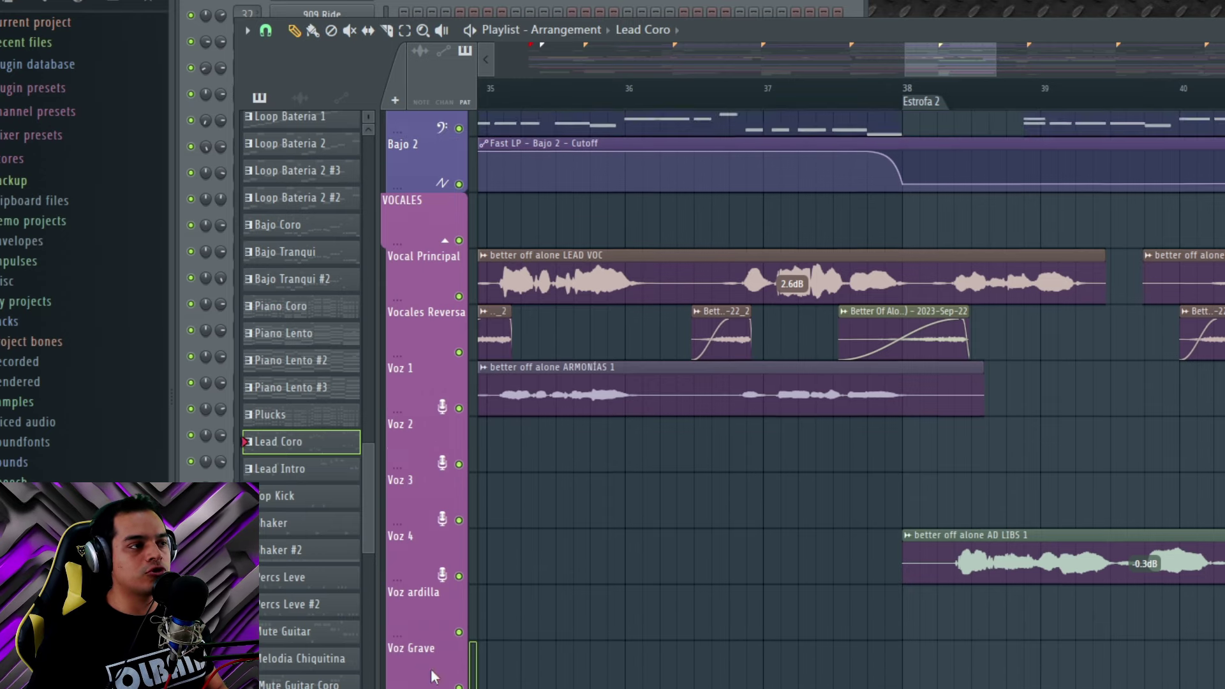
right_click(459, 325)
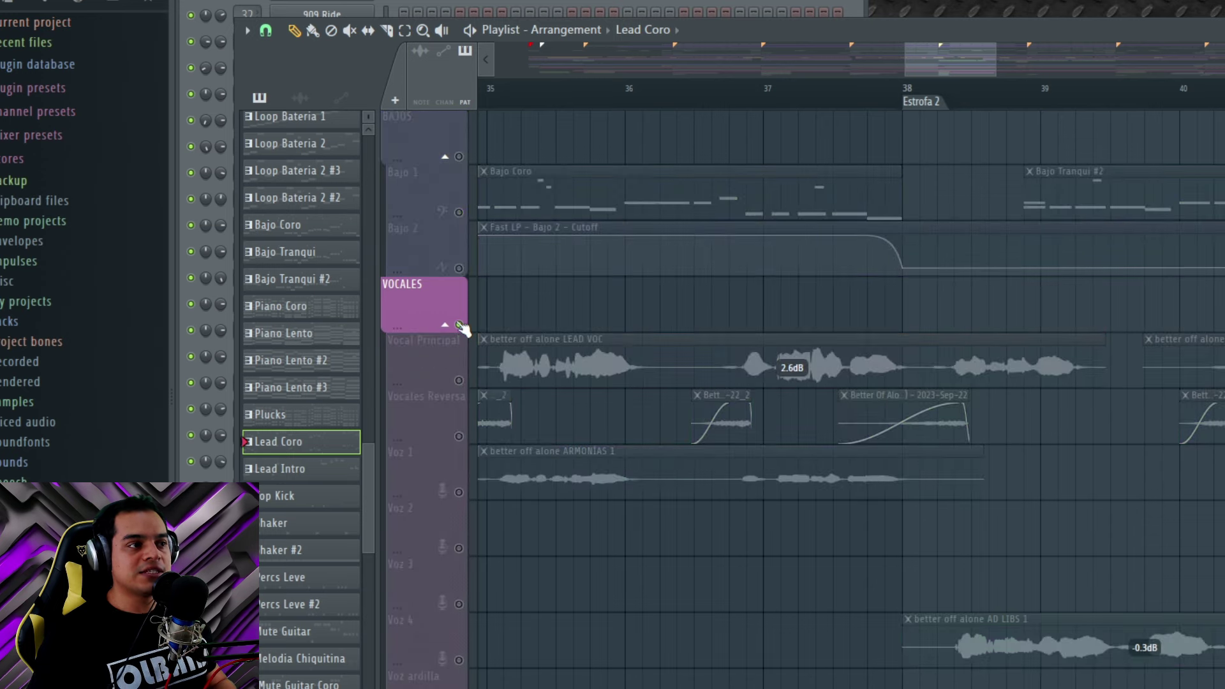
right_click(459, 325)
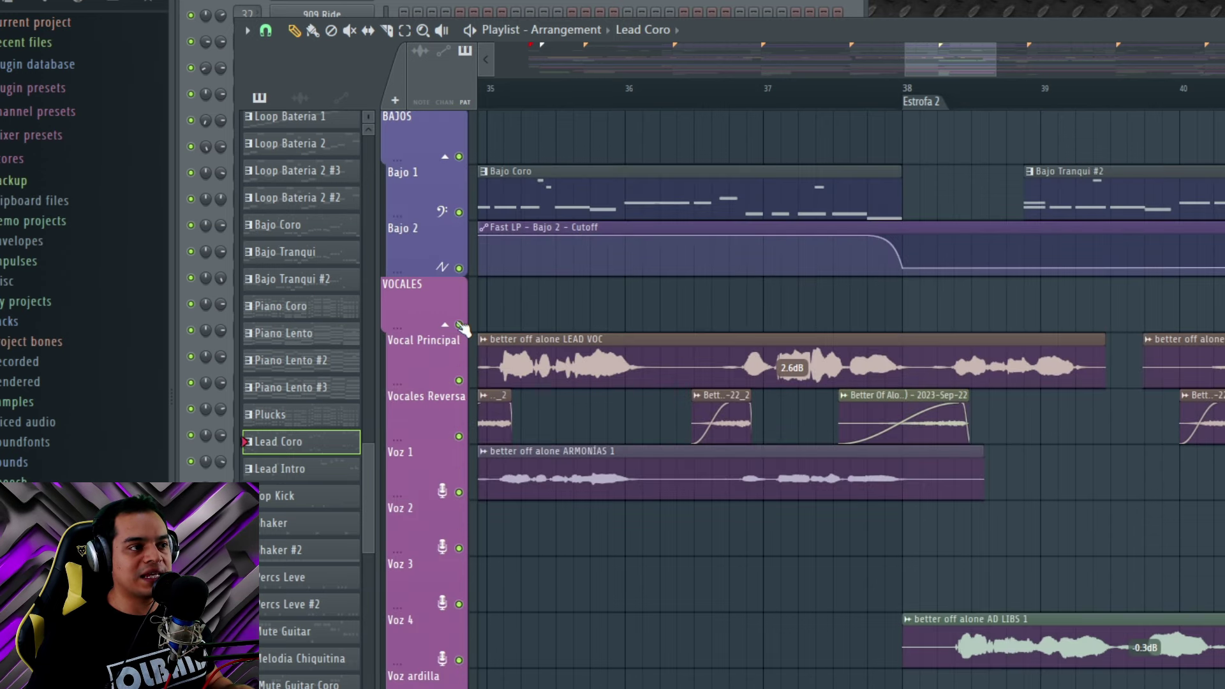
right_click(459, 325)
right_click(459, 326)
right_click(459, 326)
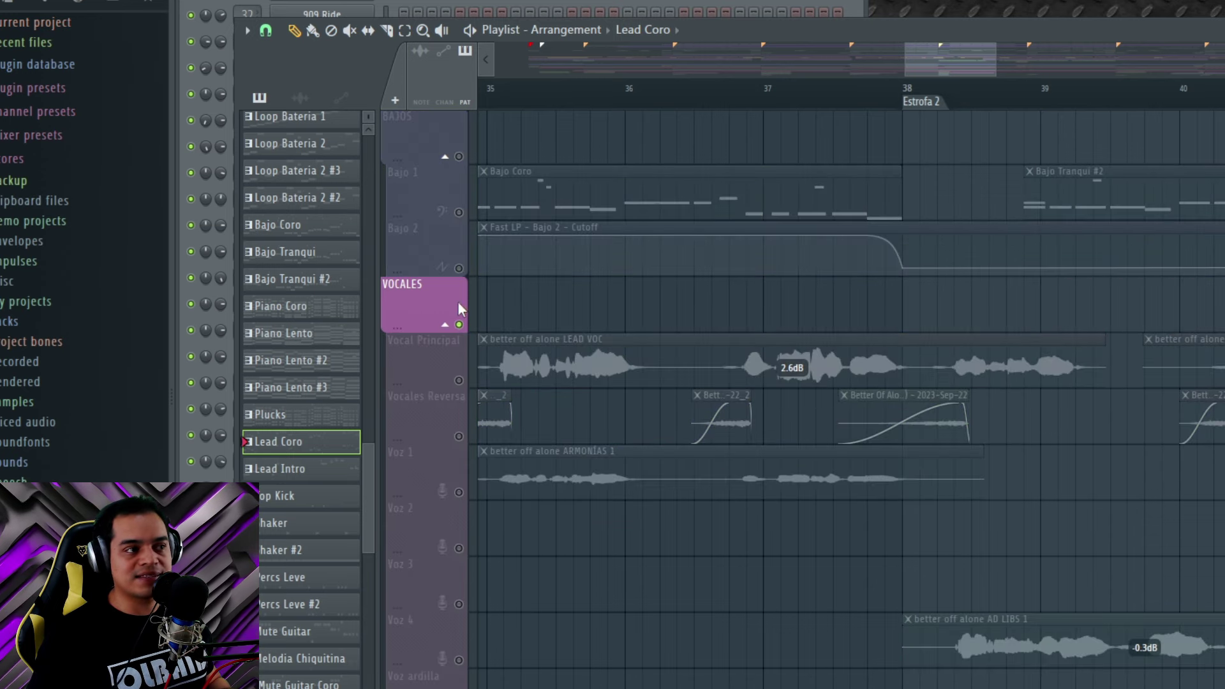
Step: Solo the entire VOCALES track group, and turn the solo off to re-enable every track
right_click(460, 325)
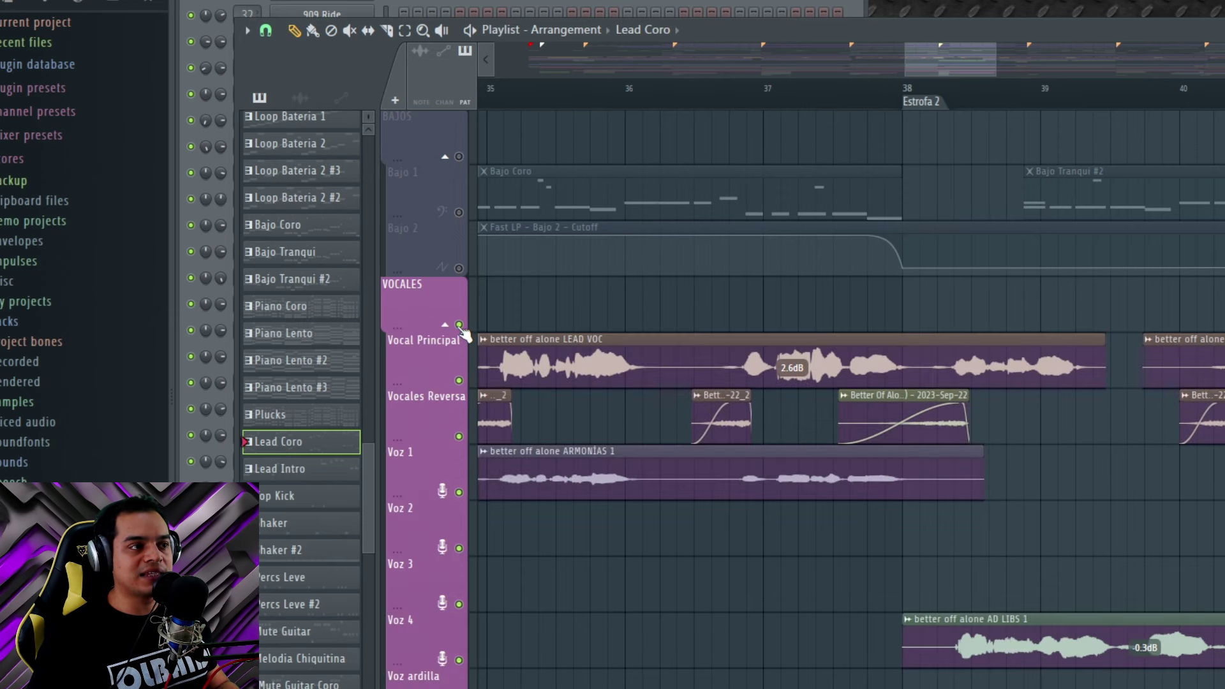
right_click(460, 326)
right_click(459, 325)
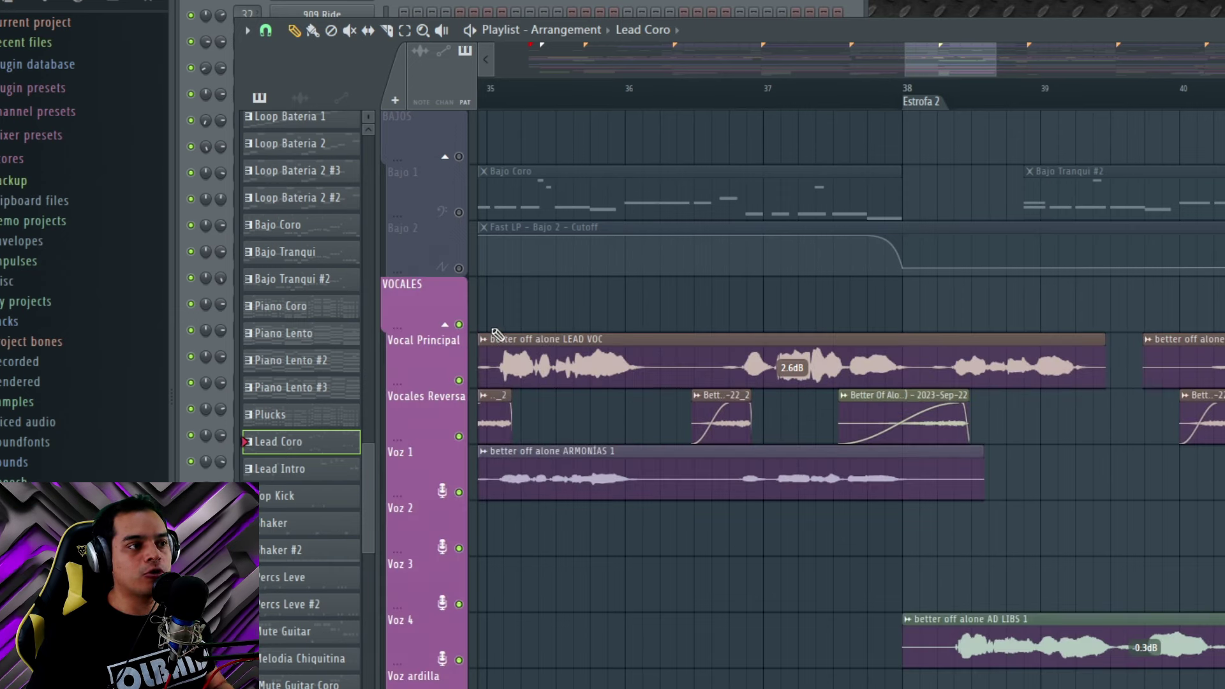
click(460, 325)
right_click(460, 325)
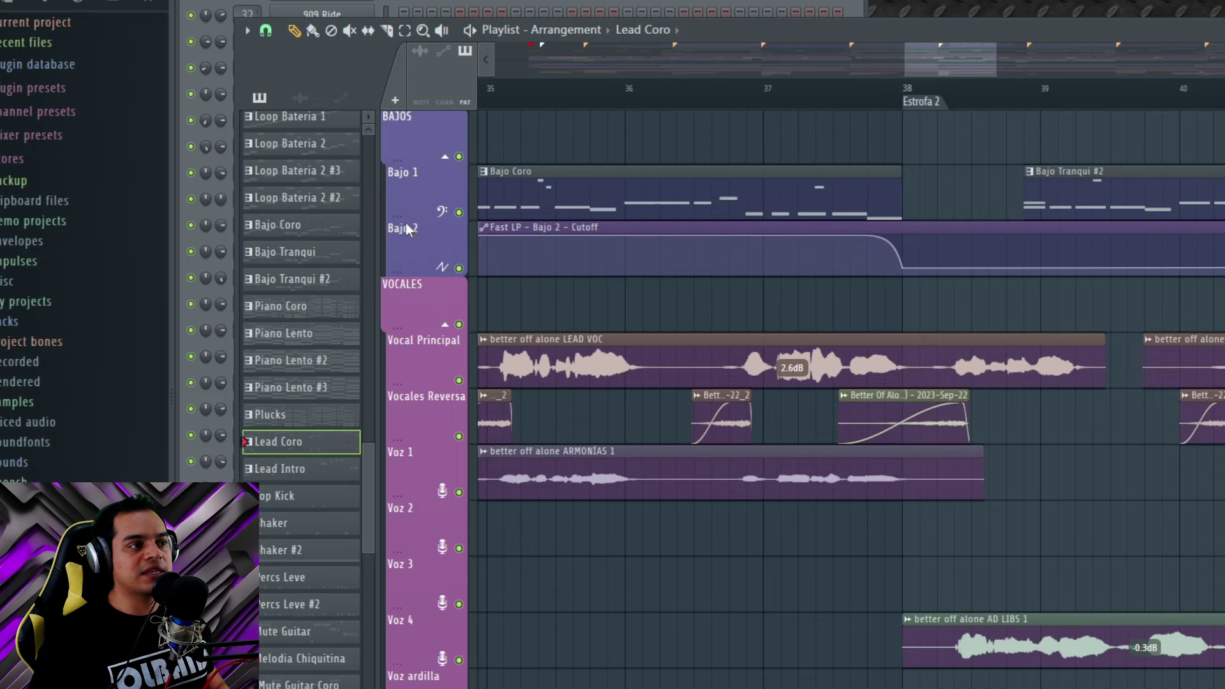
Step: Play the song from the Drop 1 marker at bar 30
scroll(552, 265, down, 5)
drag(527, 315, 496, 392)
key(space)
scroll(703, 224, down, 4)
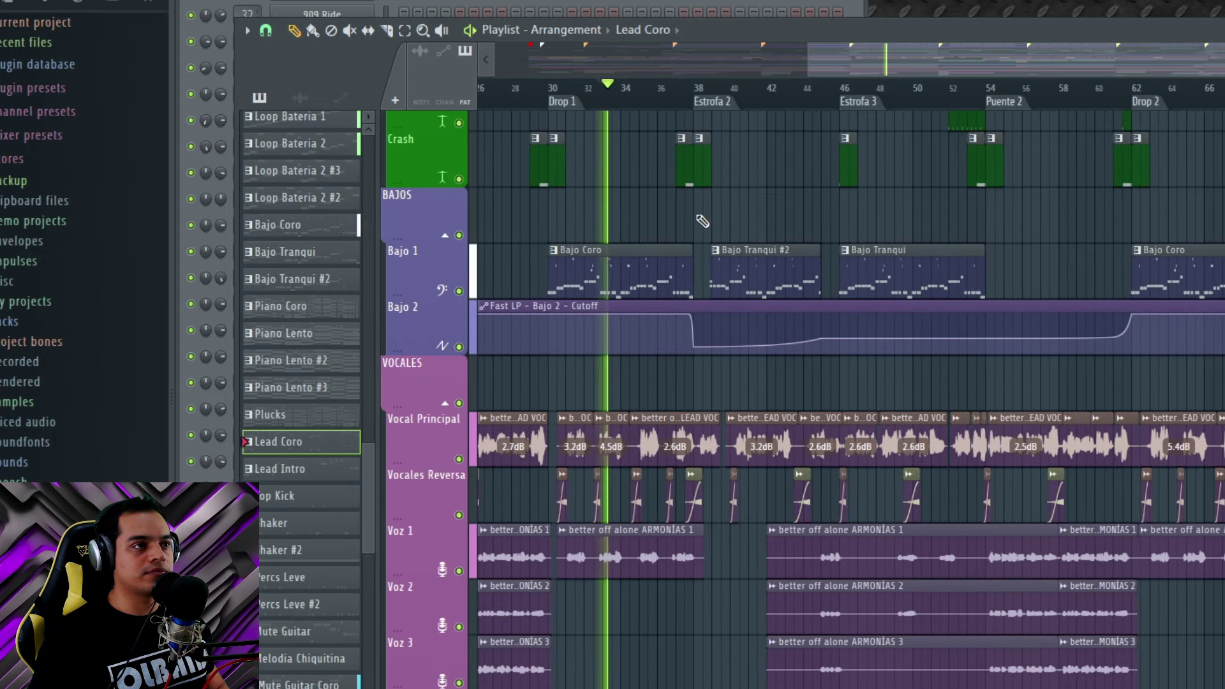
drag(699, 217, 757, 208)
key(space)
click(615, 94)
key(space)
scroll(550, 478, up, 4)
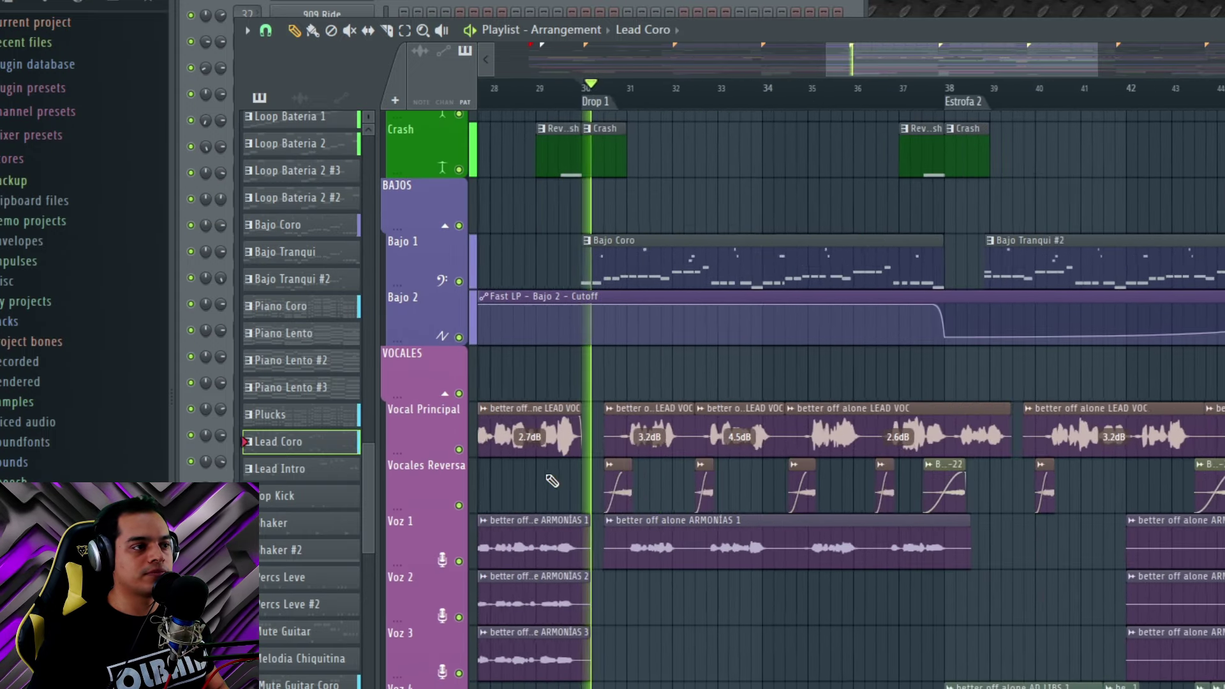
scroll(552, 481, up, 2)
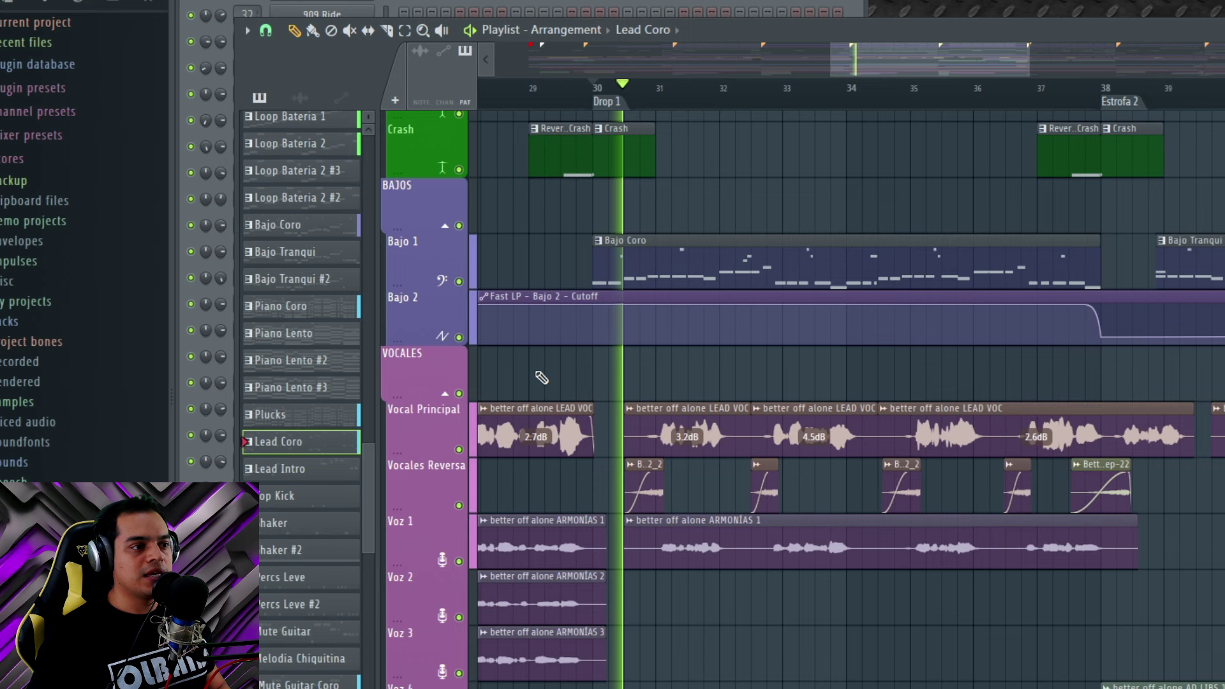
Step: Mute the VOCALES and BAJOS track groups during playback, unmute both groups, and stop playback
click(460, 395)
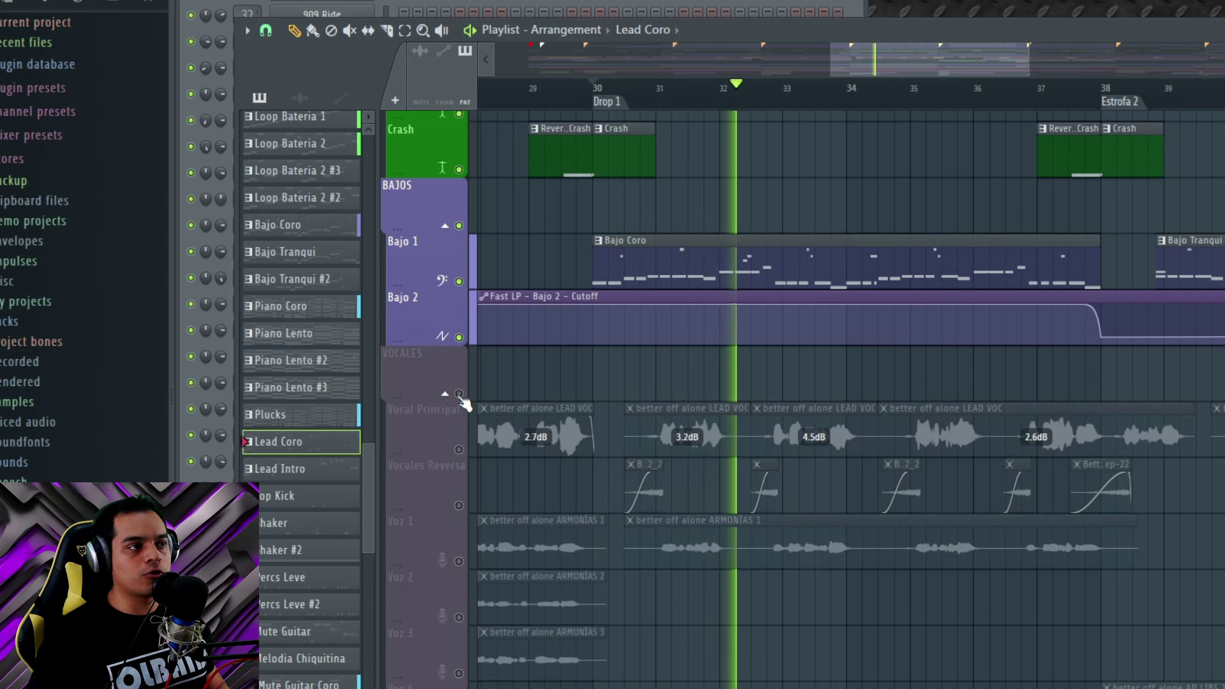
scroll(464, 403, up, 1)
click(459, 282)
scroll(464, 415, up, 3)
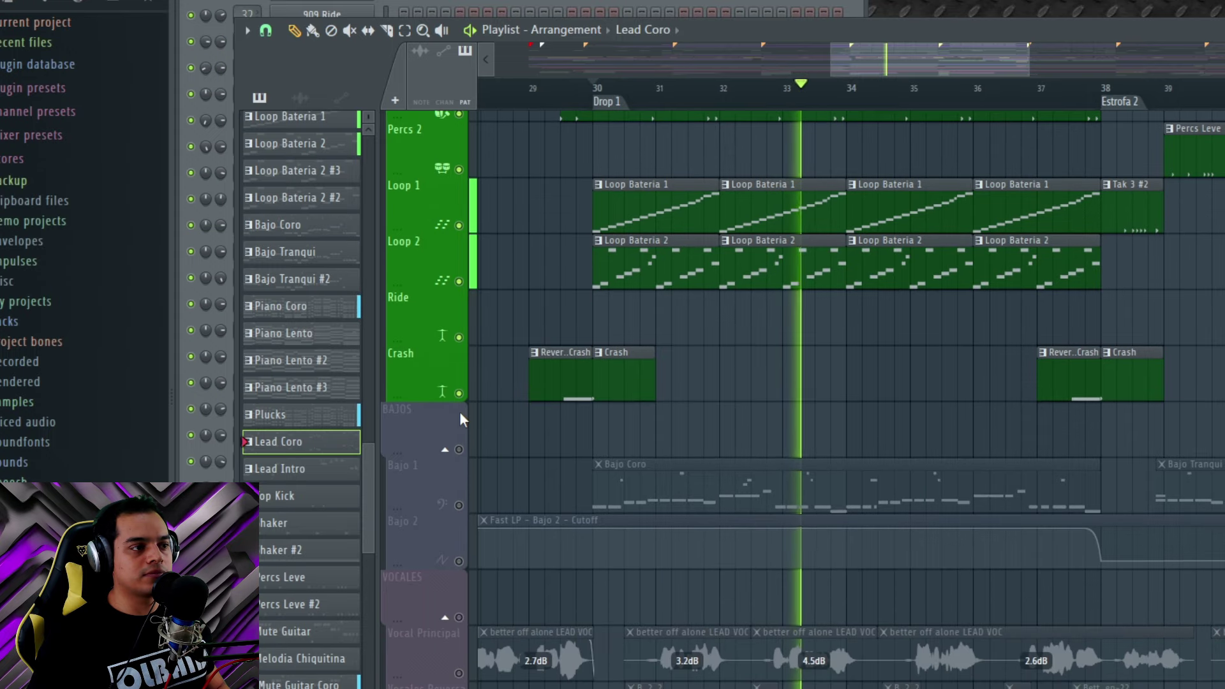
click(459, 449)
click(458, 617)
scroll(466, 622, down, 7)
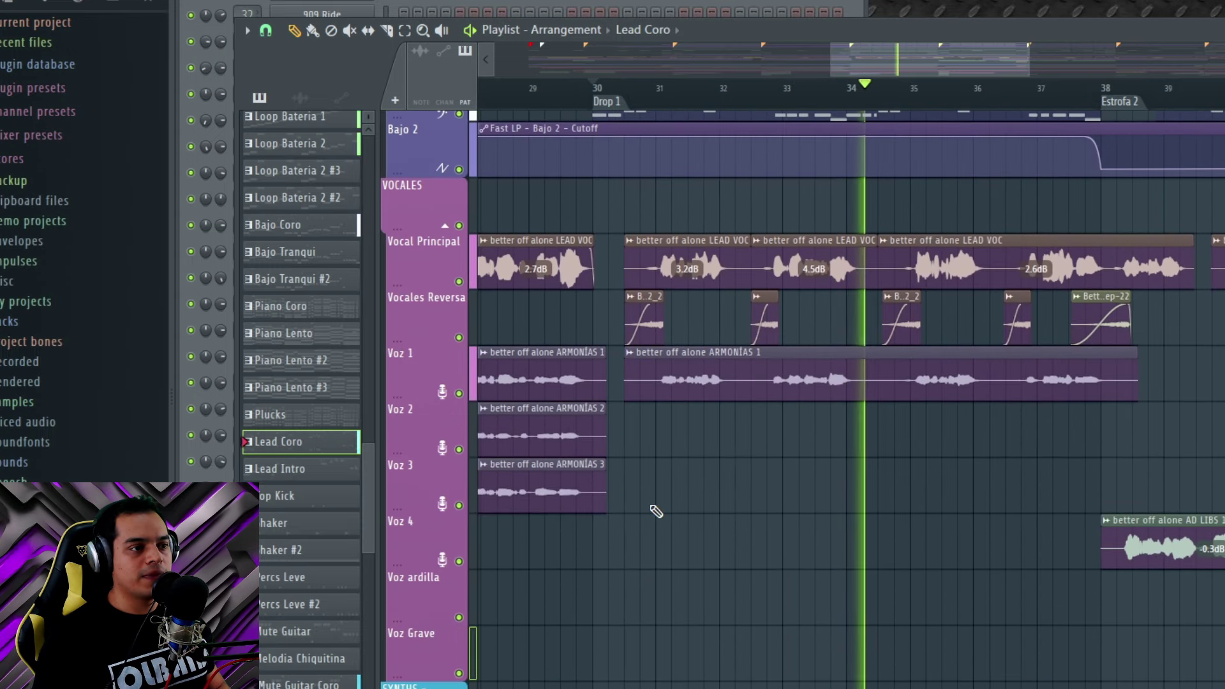
key(space)
Step: Open the mixer and solo the BUS BATERIA track together with the drum tracks routed to it
key(F9)
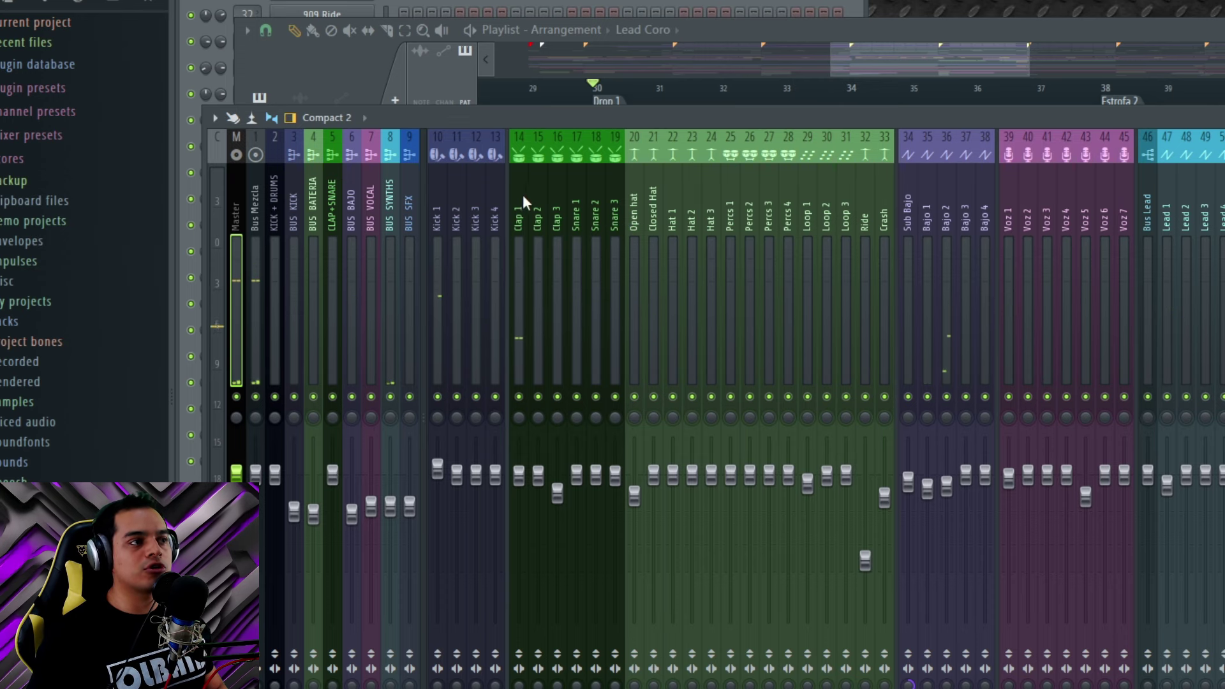
click(328, 197)
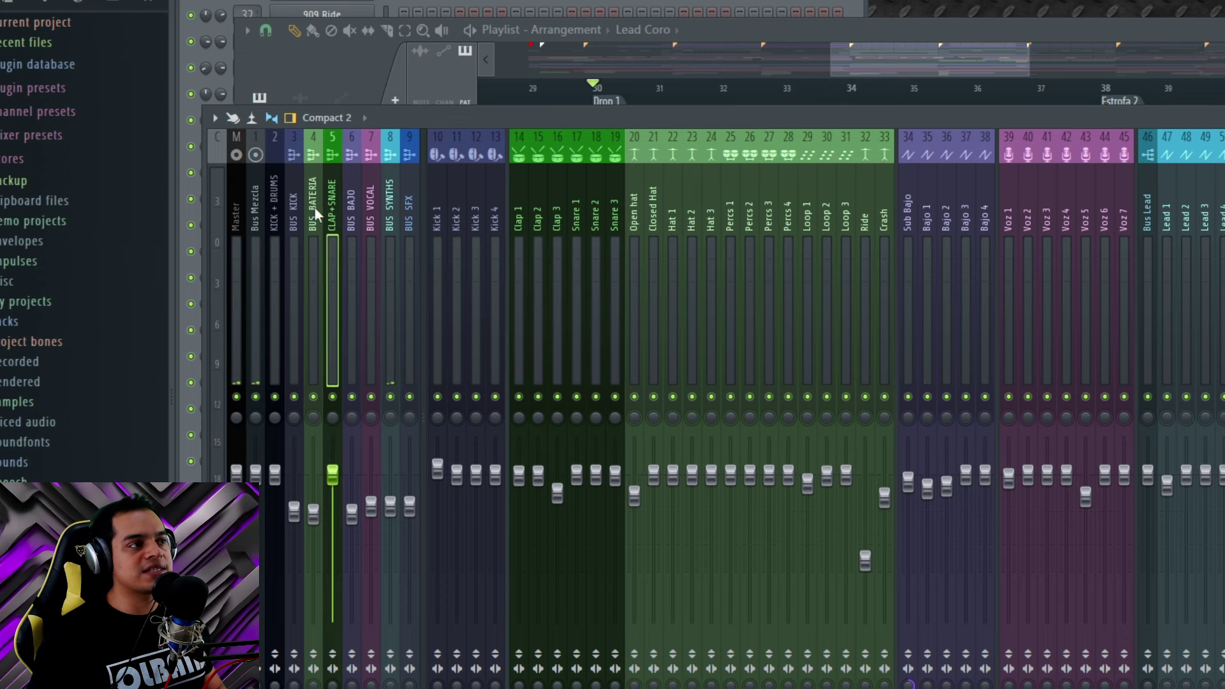
right_click(316, 399)
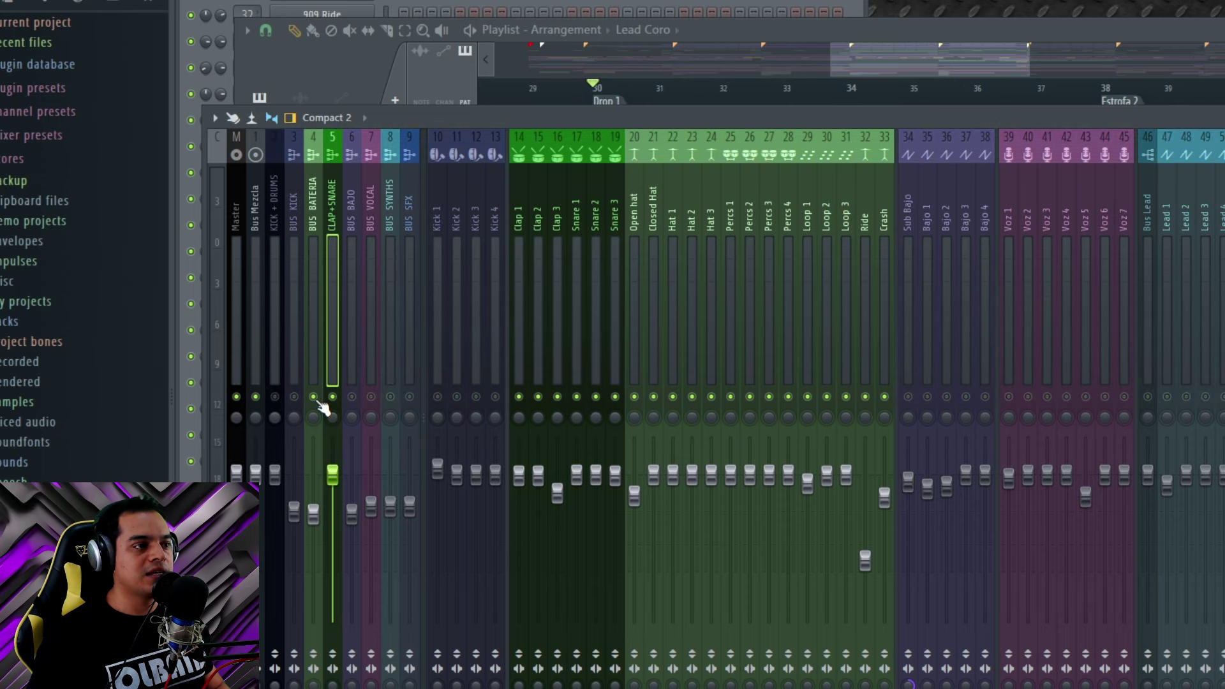
Step: Play the song and solo the BUS VOCAL, BUS SYNTHS and KICK + DRUMS mixer tracks one after another
key(space)
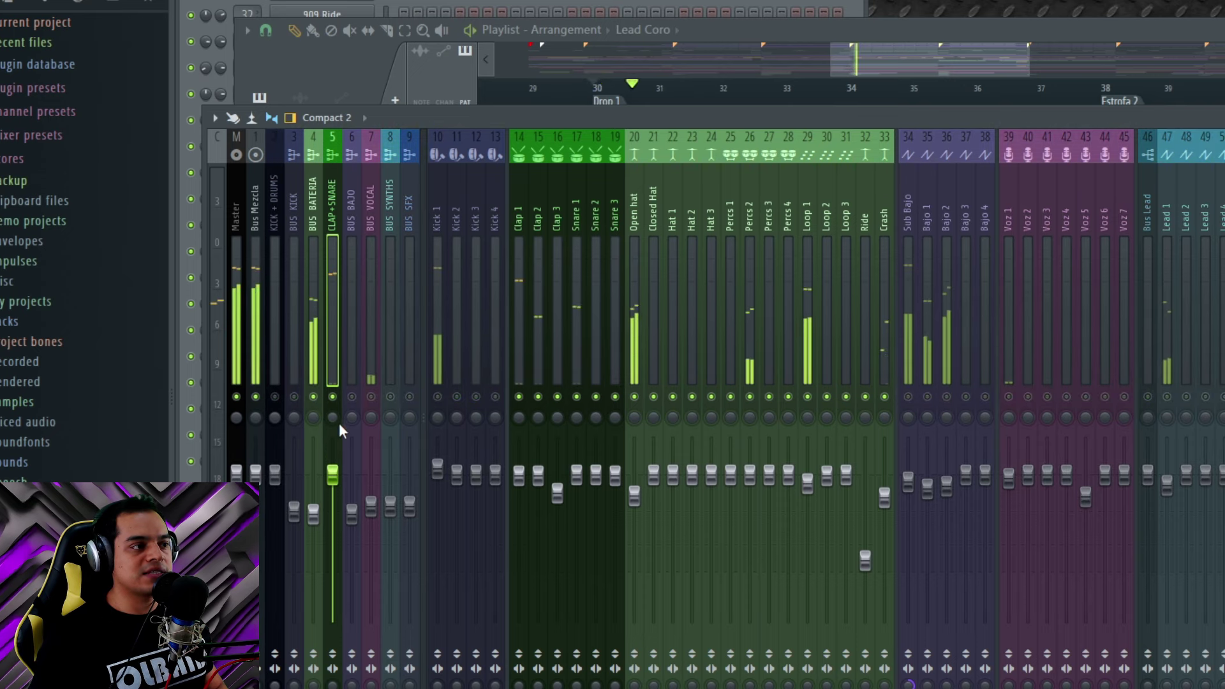
right_click(370, 398)
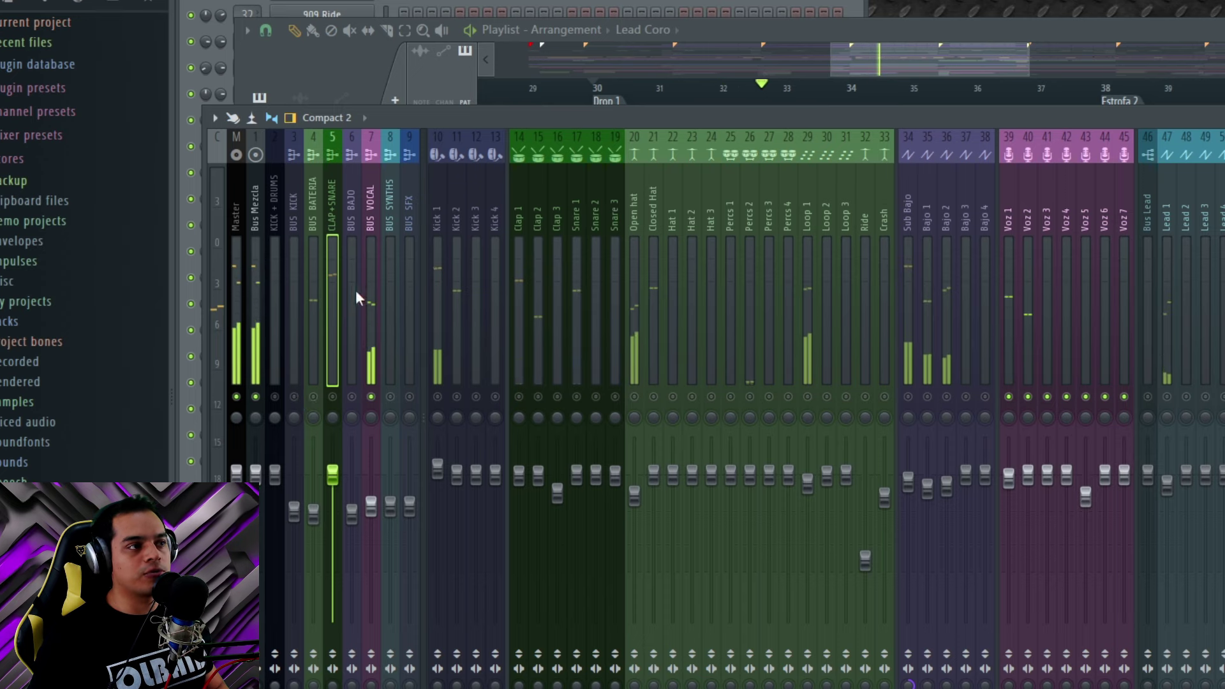
right_click(390, 397)
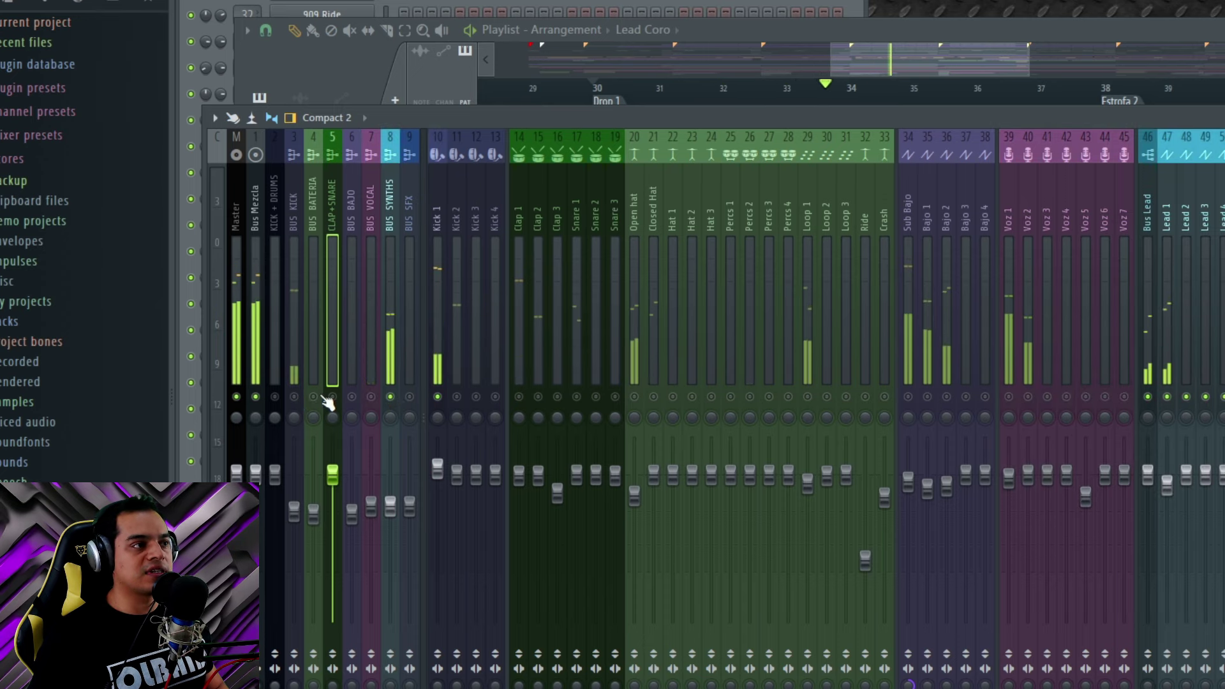
right_click(275, 397)
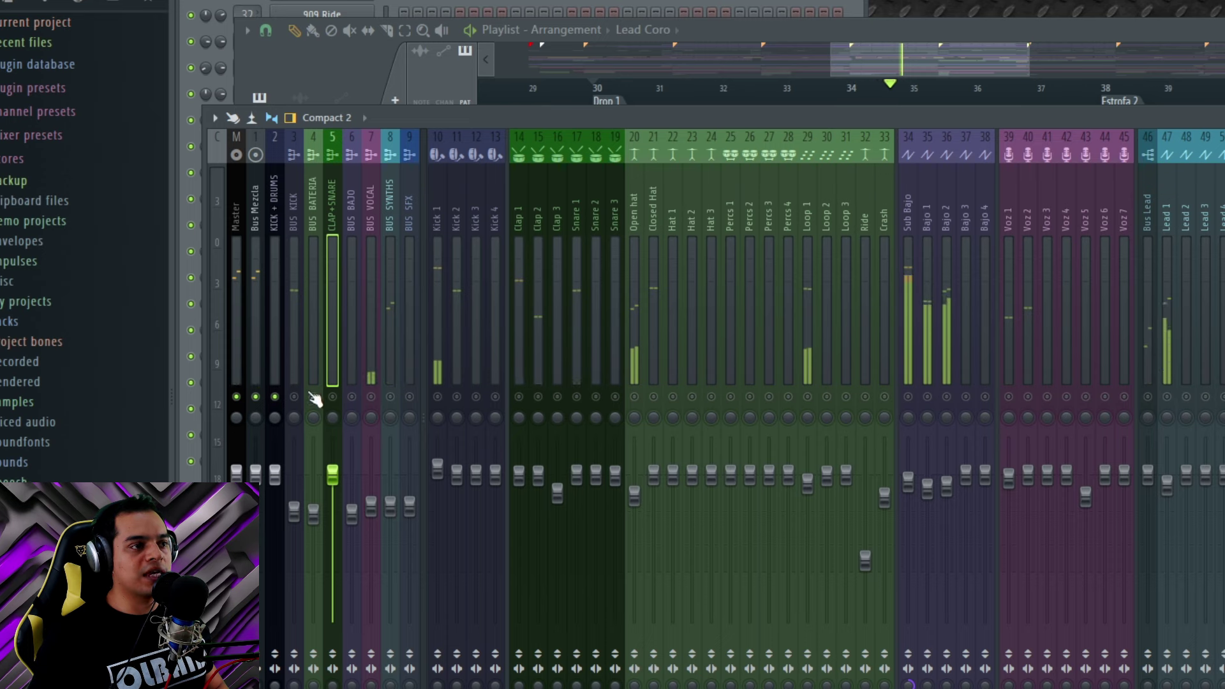
Step: Solo BUS KICK and BUS BATERIA in turn, re-enable every mixer track, and stop playback
right_click(294, 397)
right_click(314, 397)
right_click(313, 397)
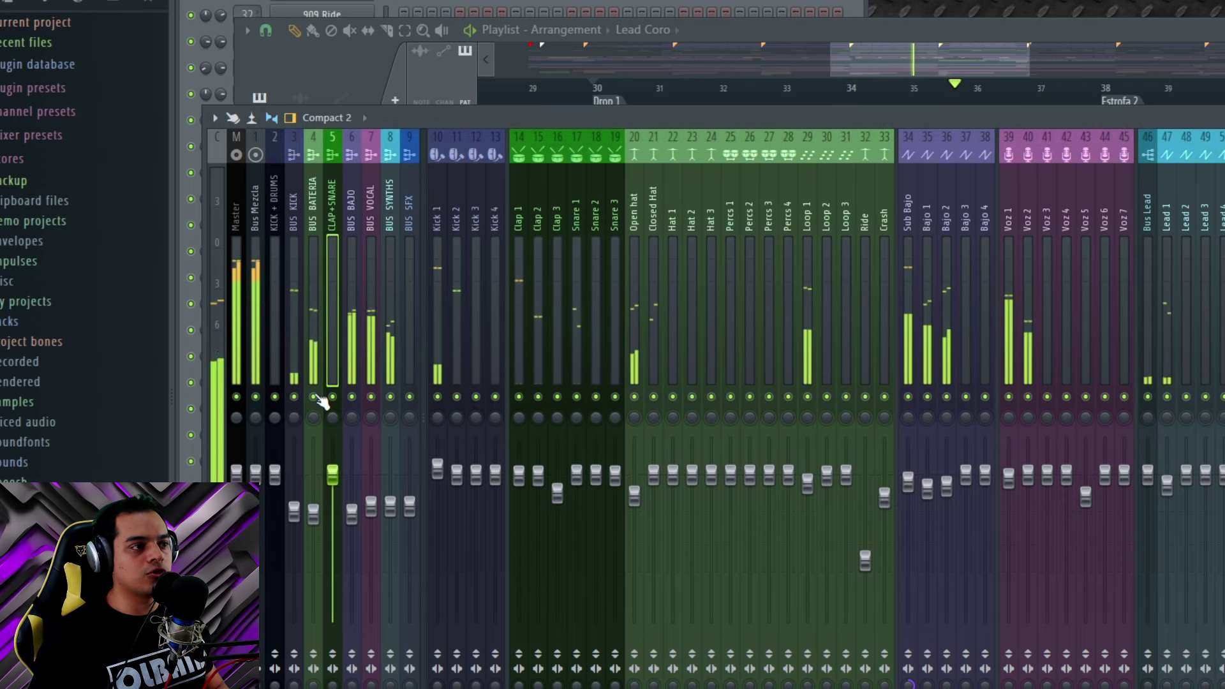
key(space)
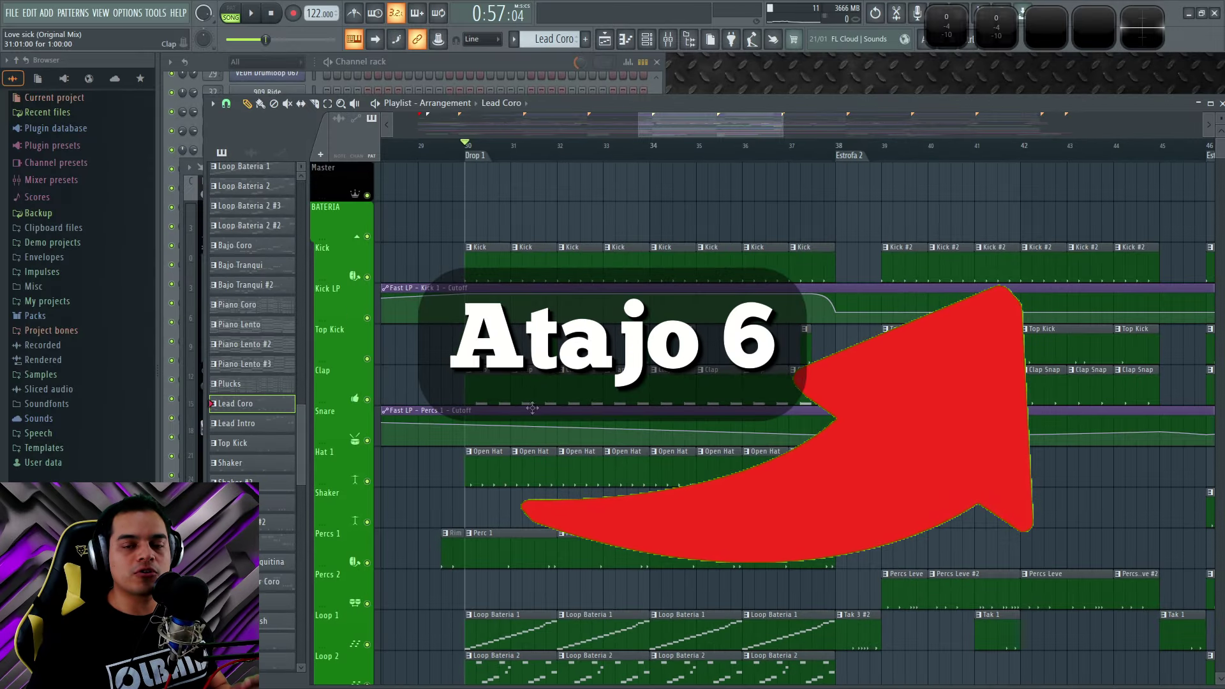
Step: Copy the Open Hat clip on the Hat 1 track from bar 37 to bar 38, and delete the copy
scroll(533, 408, down, 3)
scroll(502, 397, up, 5)
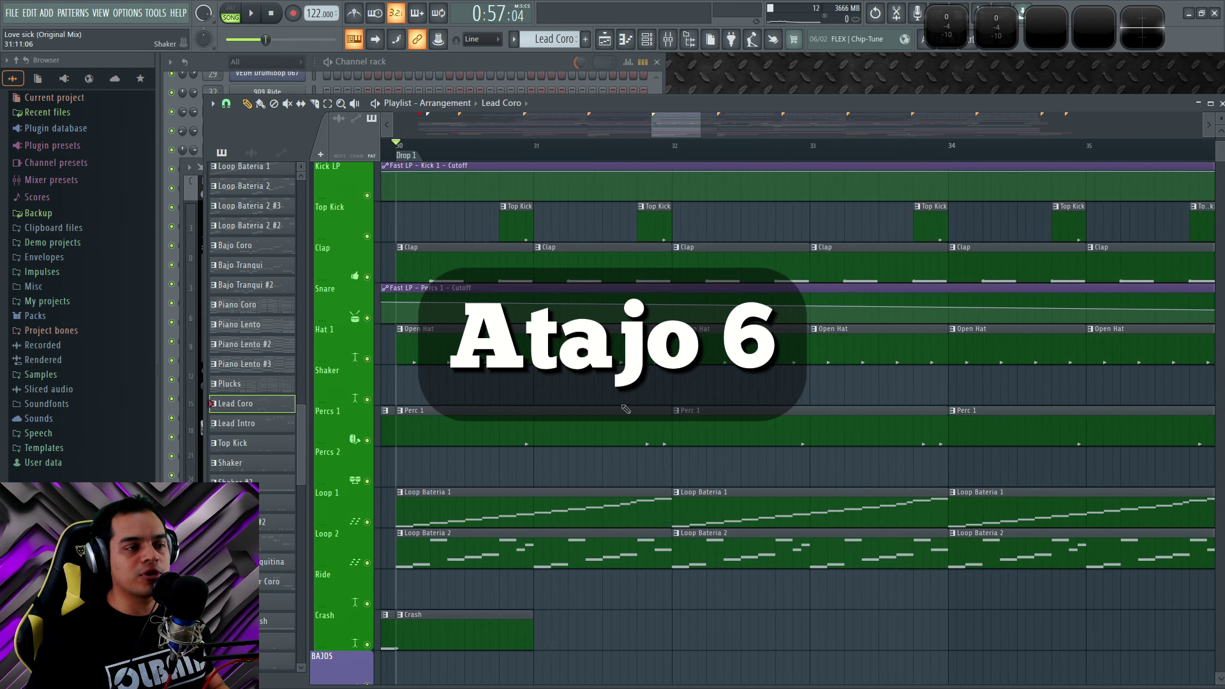
drag(486, 391, 550, 386)
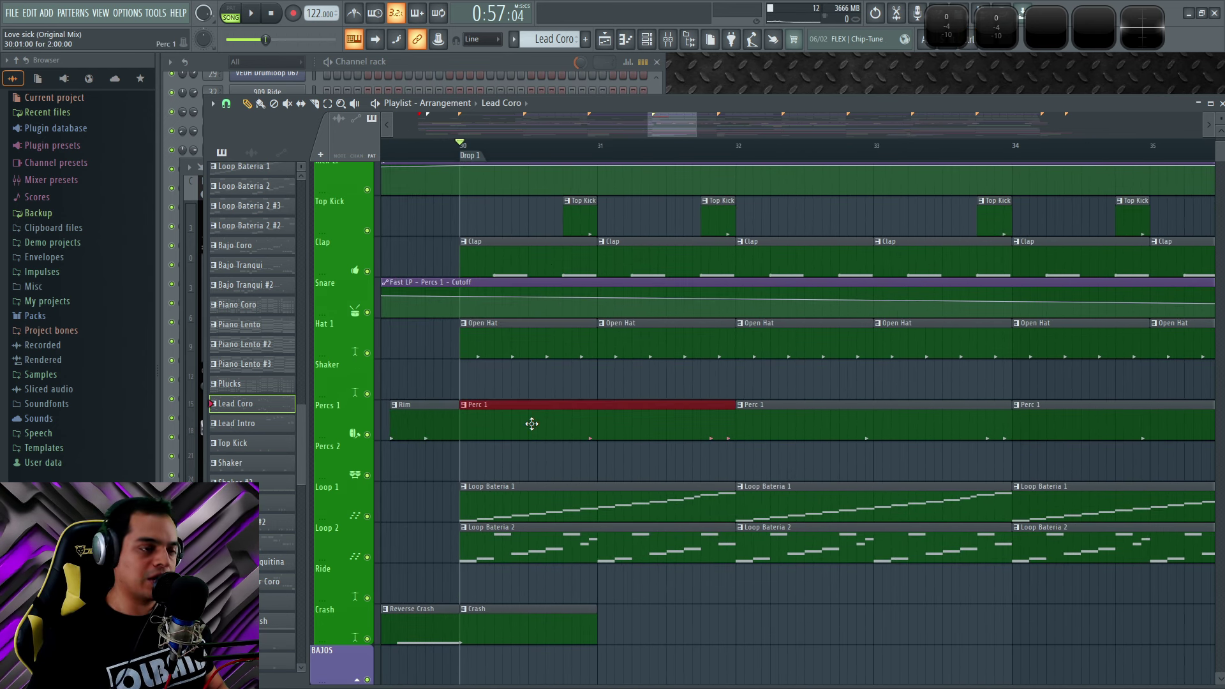
drag(614, 377, 502, 429)
drag(997, 427, 358, 445)
drag(734, 446, 623, 409)
mouse_move(602, 365)
mouse_down()
mouse_move(692, 365)
mouse_move(595, 372)
mouse_up()
drag(802, 408, 775, 474)
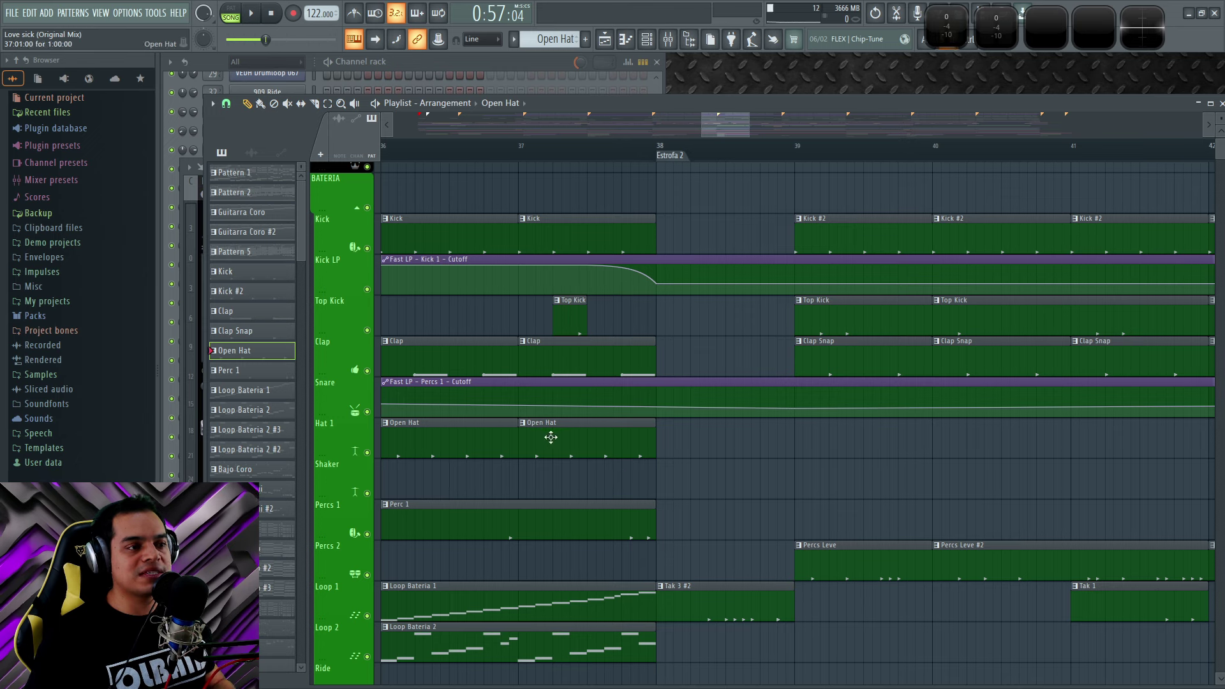
drag(551, 437, 689, 437)
right_click(689, 436)
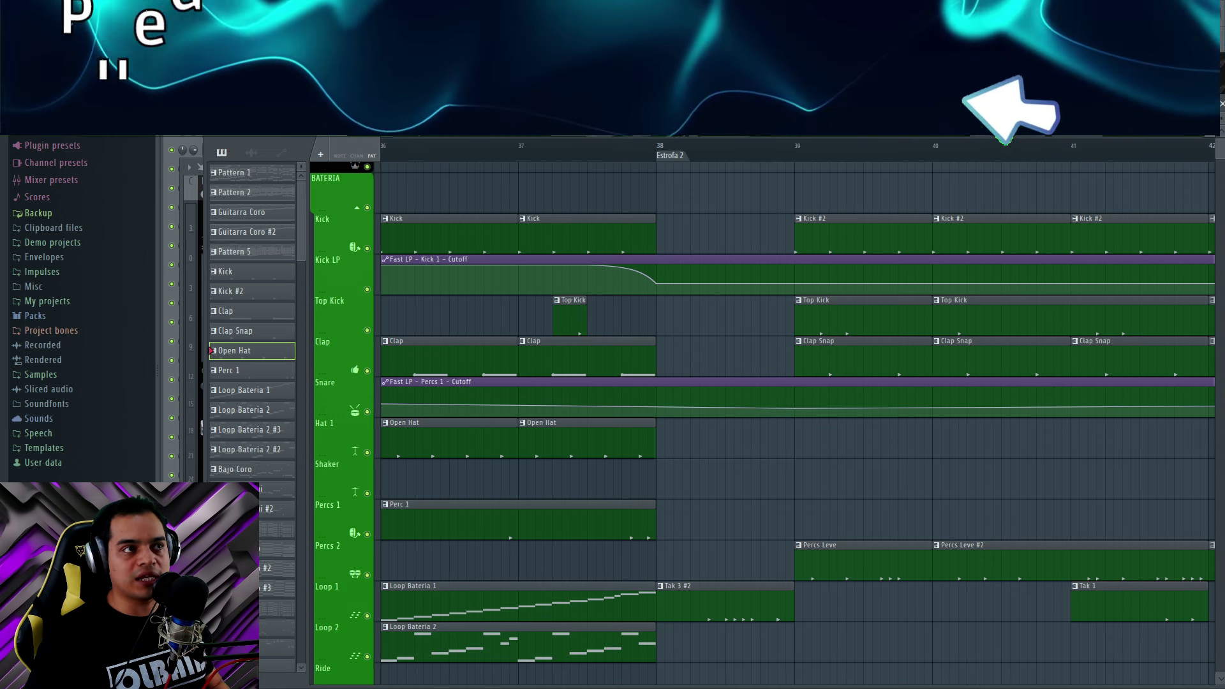
Step: Show the channel rack and open the piano roll of the Rhodes channel
key(F6)
right_click(301, 495)
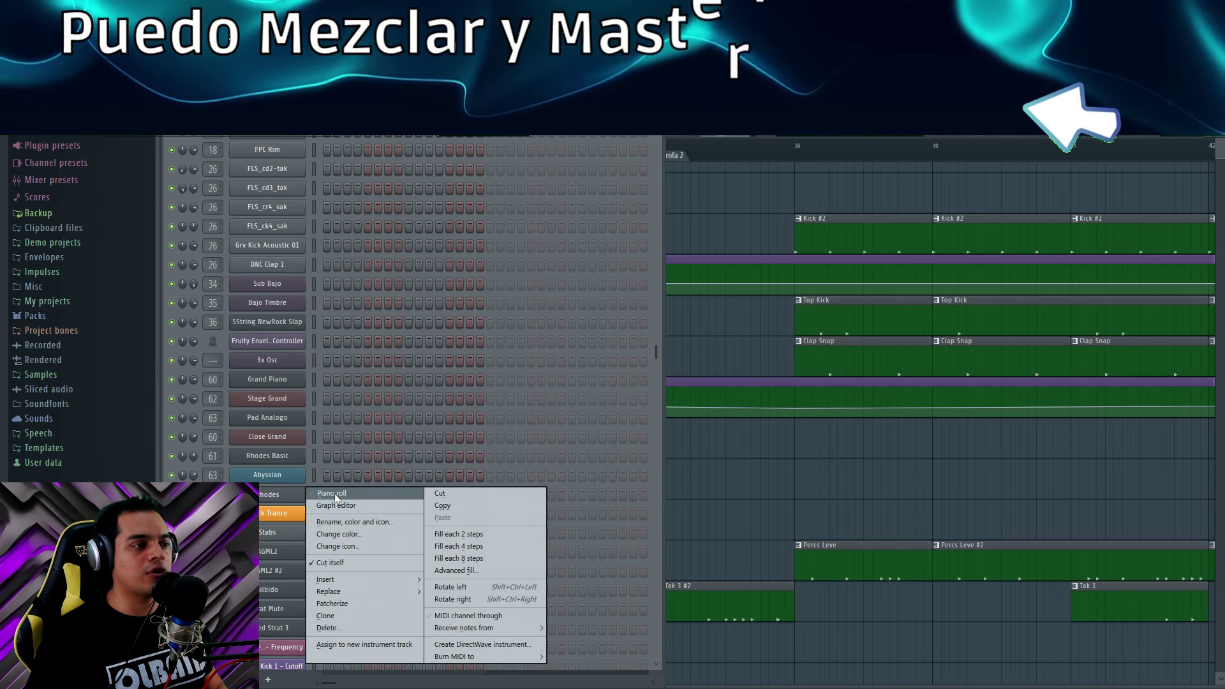
click(333, 494)
Step: Draw a G#6 note in bar 1, copy it further along the bar, and delete both notes
click(337, 338)
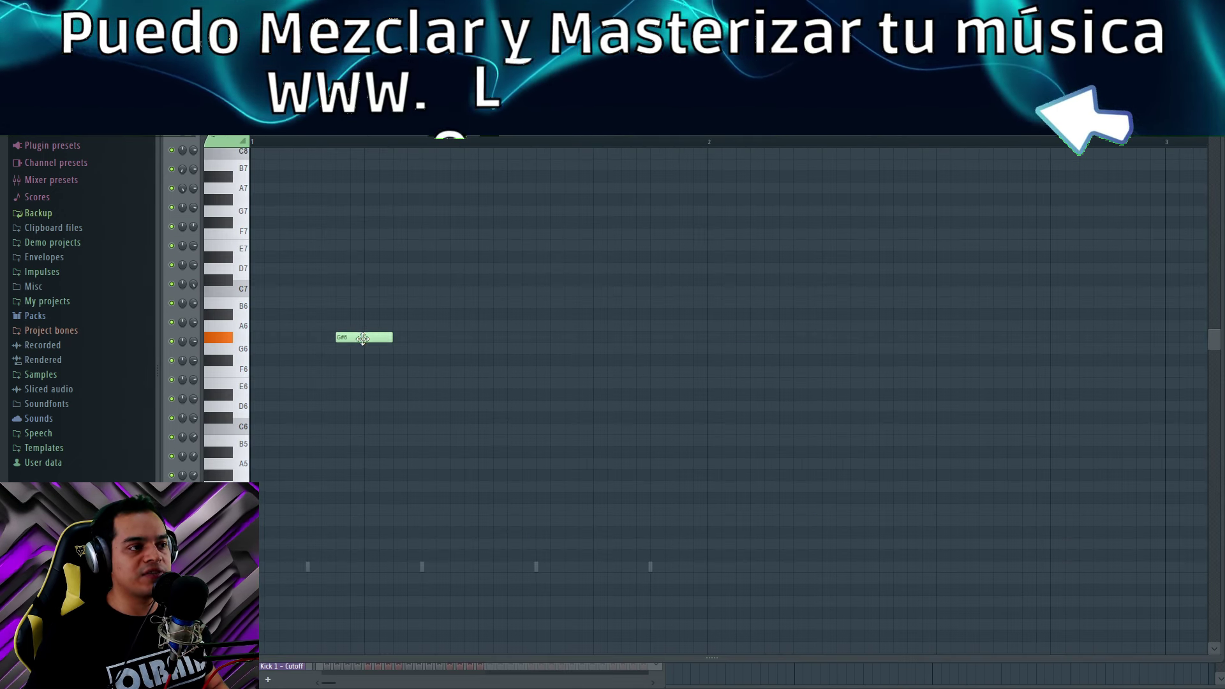
drag(363, 339, 465, 349)
right_click(467, 349)
right_click(369, 338)
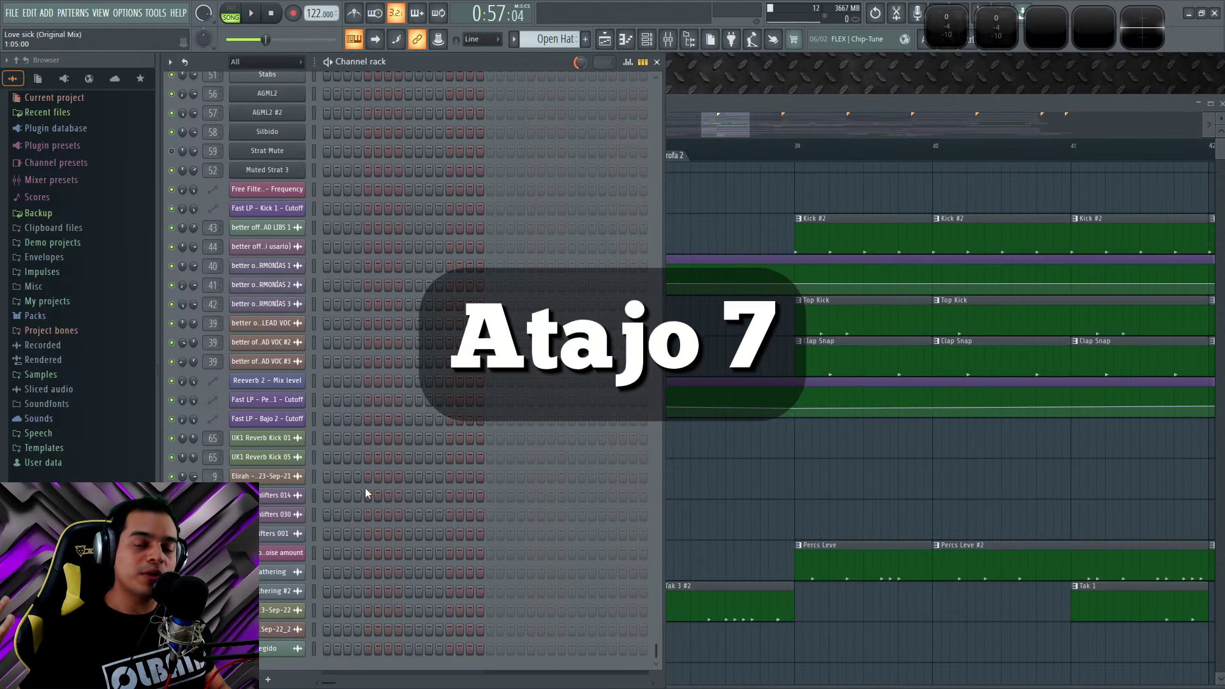
Step: Select all channels in the channel rack, sort them by track number, and review the resulting order
scroll(343, 491, up, 1)
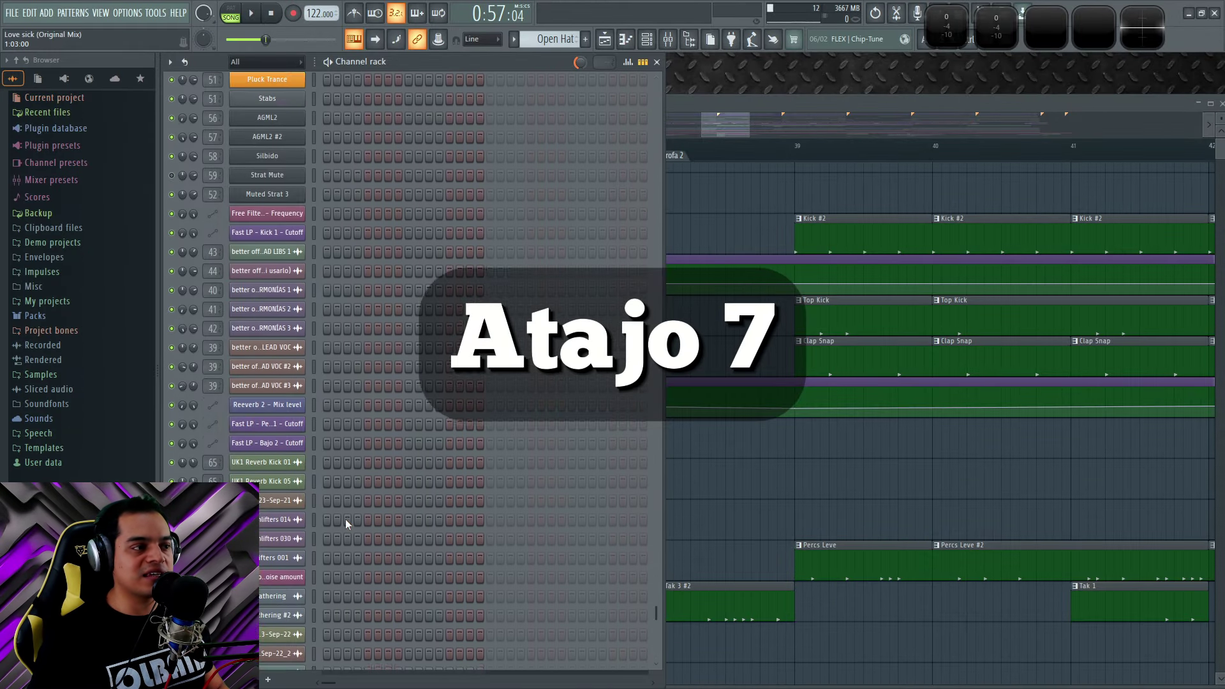
scroll(346, 524, up, 12)
scroll(377, 462, down, 14)
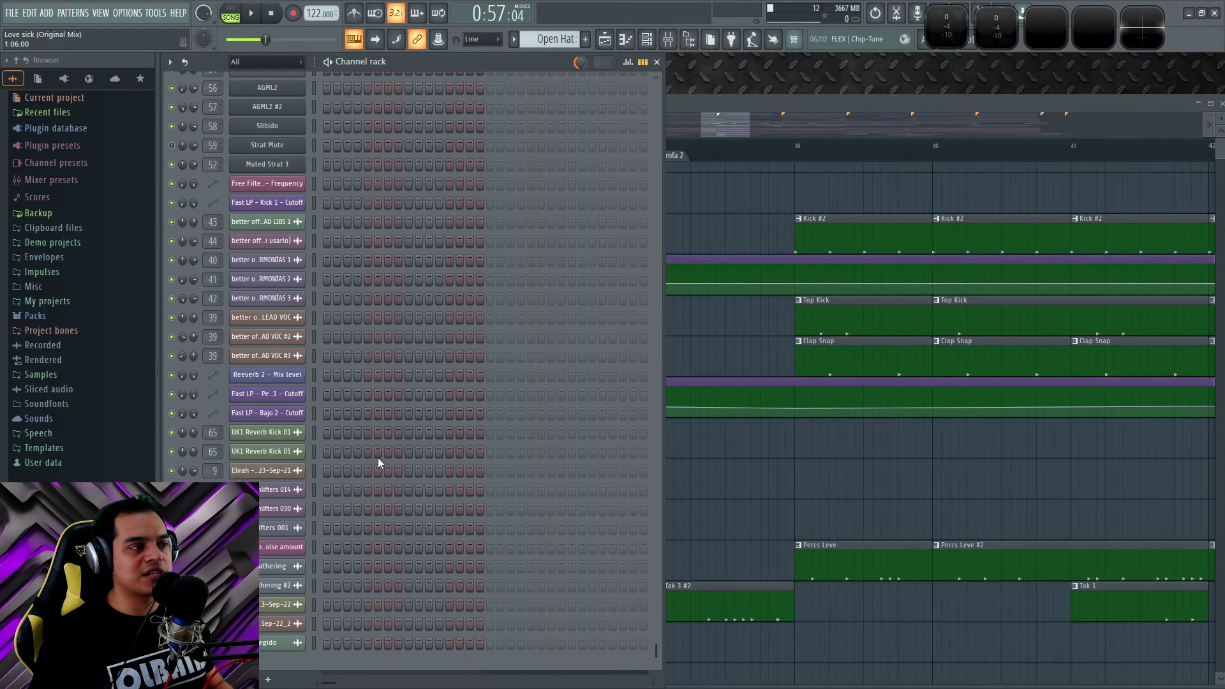
scroll(378, 459, up, 1)
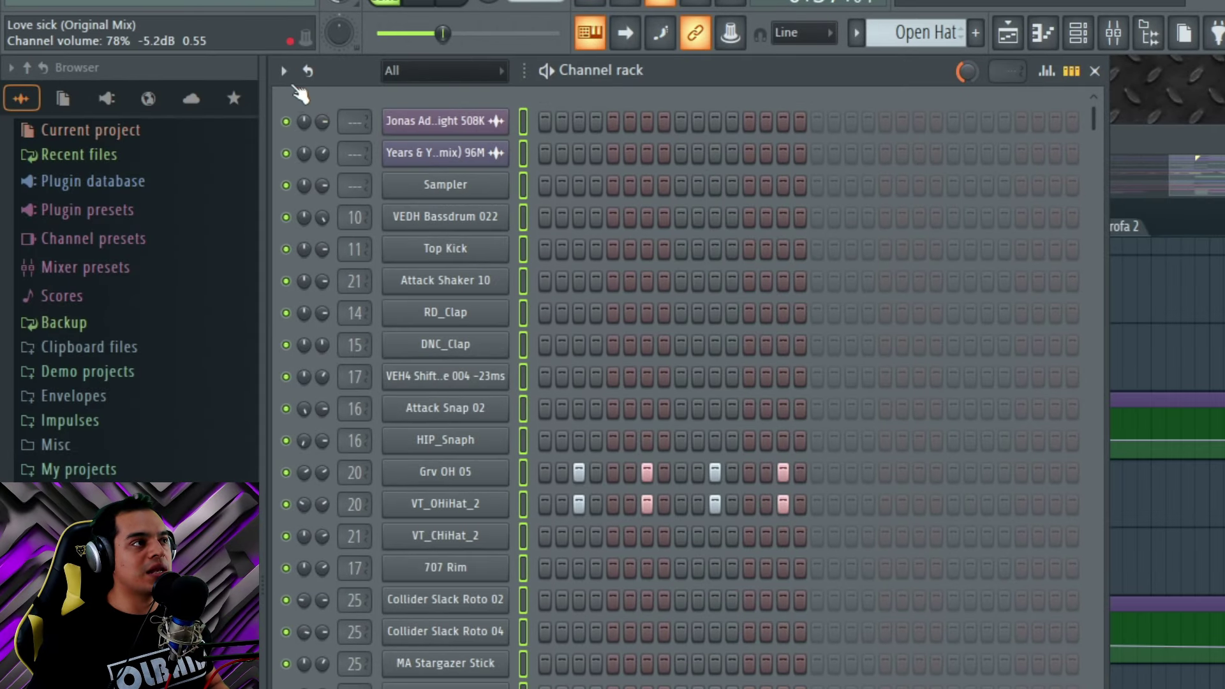
click(291, 77)
mouse_move(329, 220)
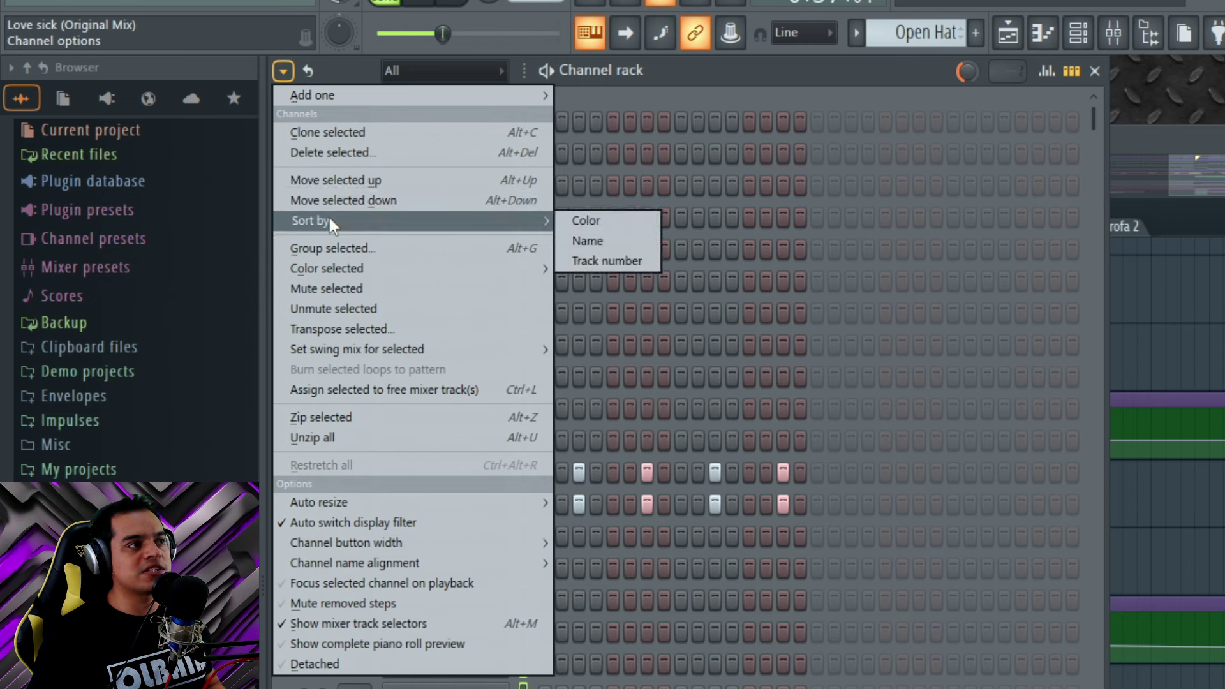
click(625, 262)
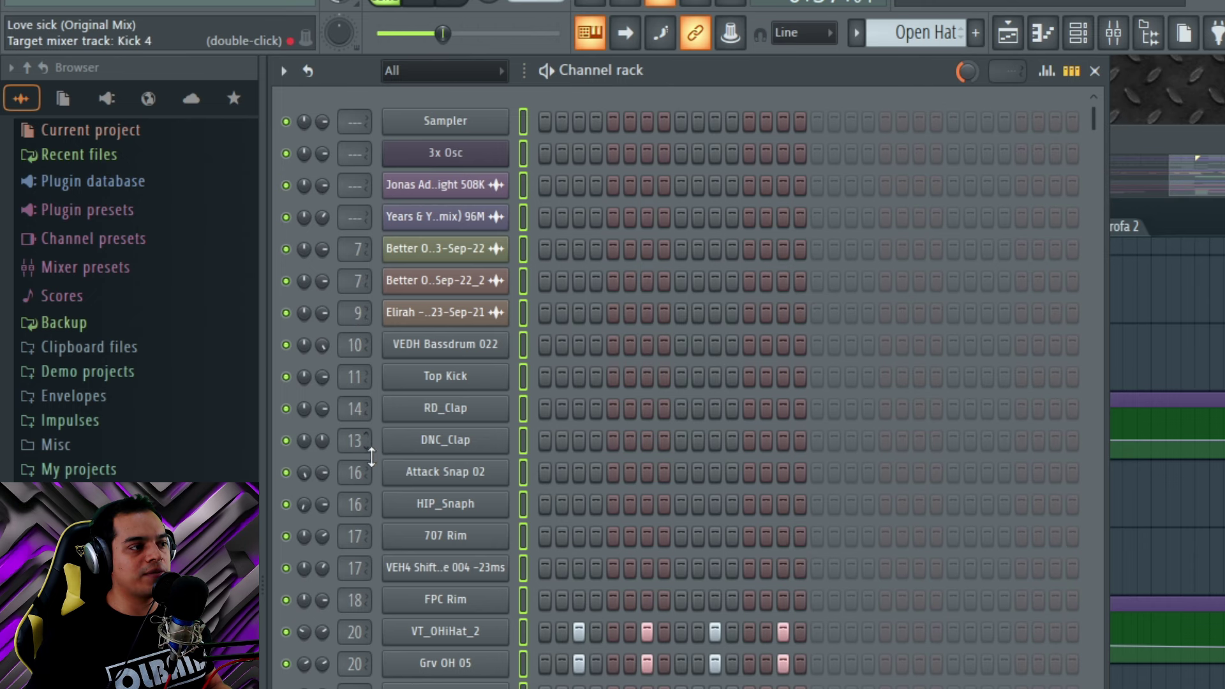
scroll(372, 456, down, 8)
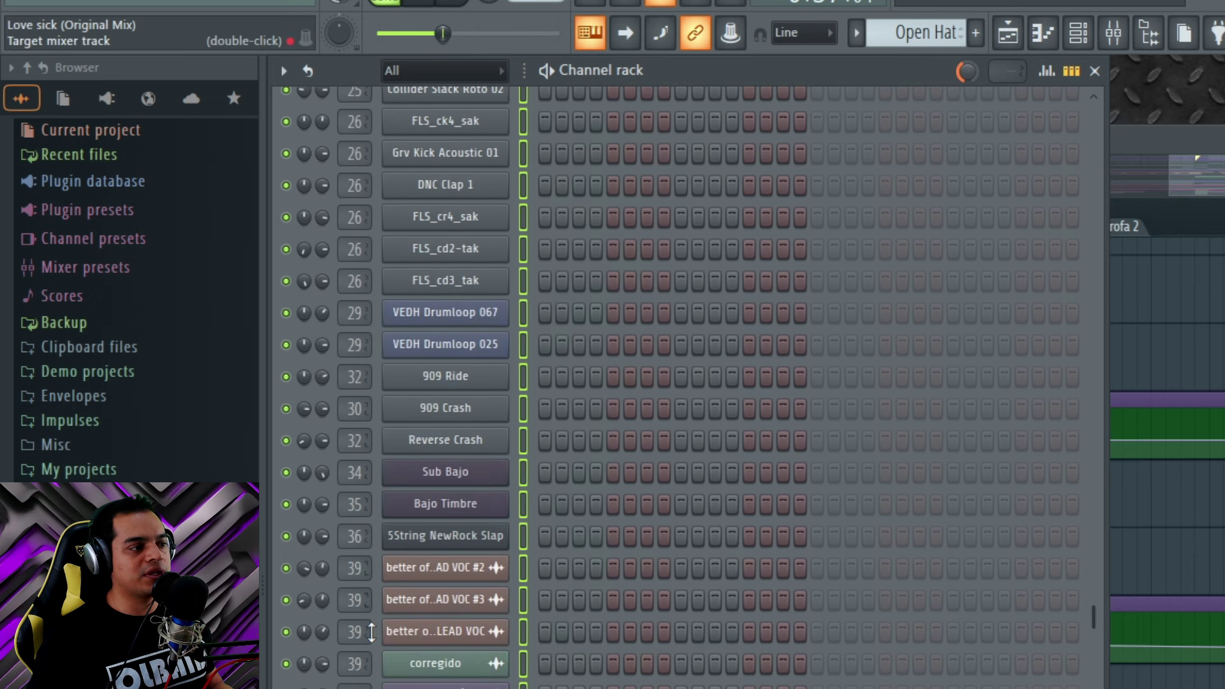
scroll(371, 631, down, 7)
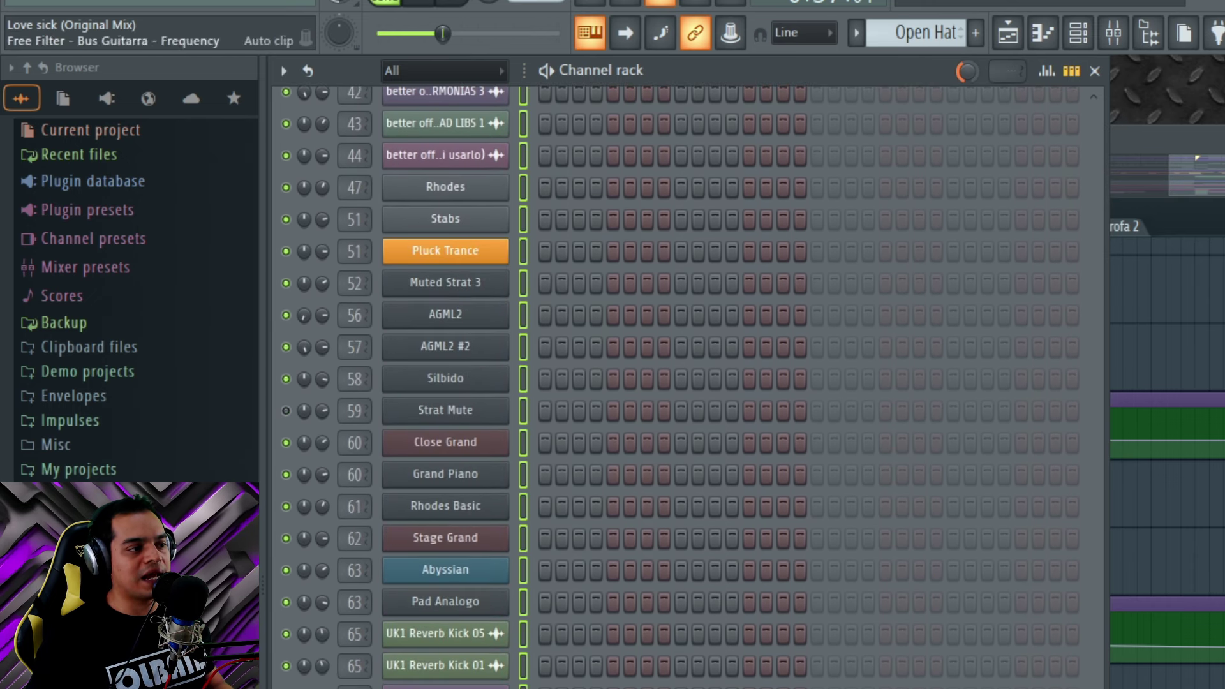
scroll(585, 627, up, 10)
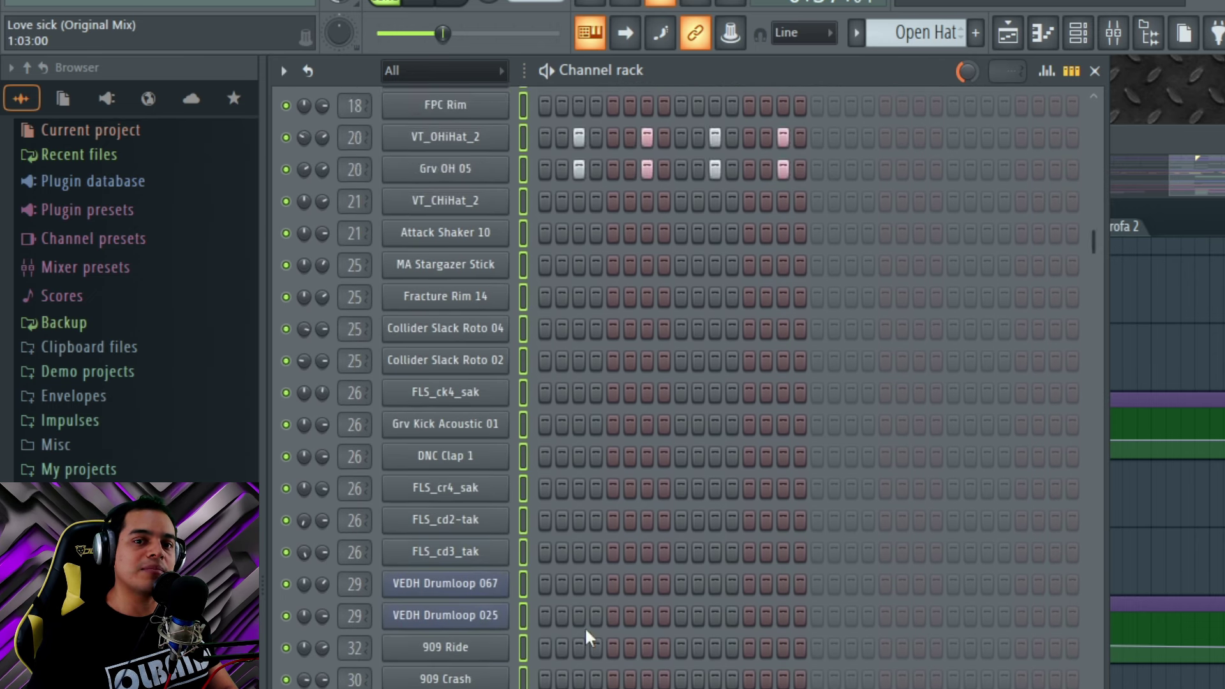
scroll(585, 627, up, 6)
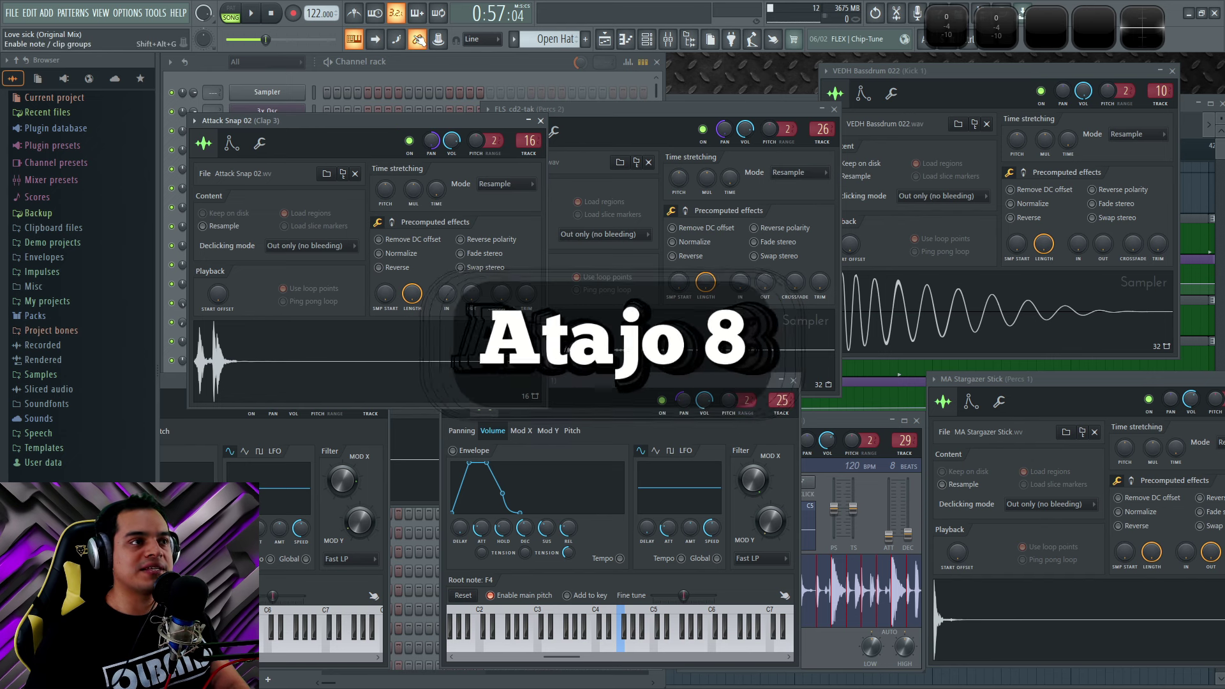
Step: Move the FLS_cd2-tak sampler window clear of the others, and close all open windows at once
drag(700, 110, 593, 248)
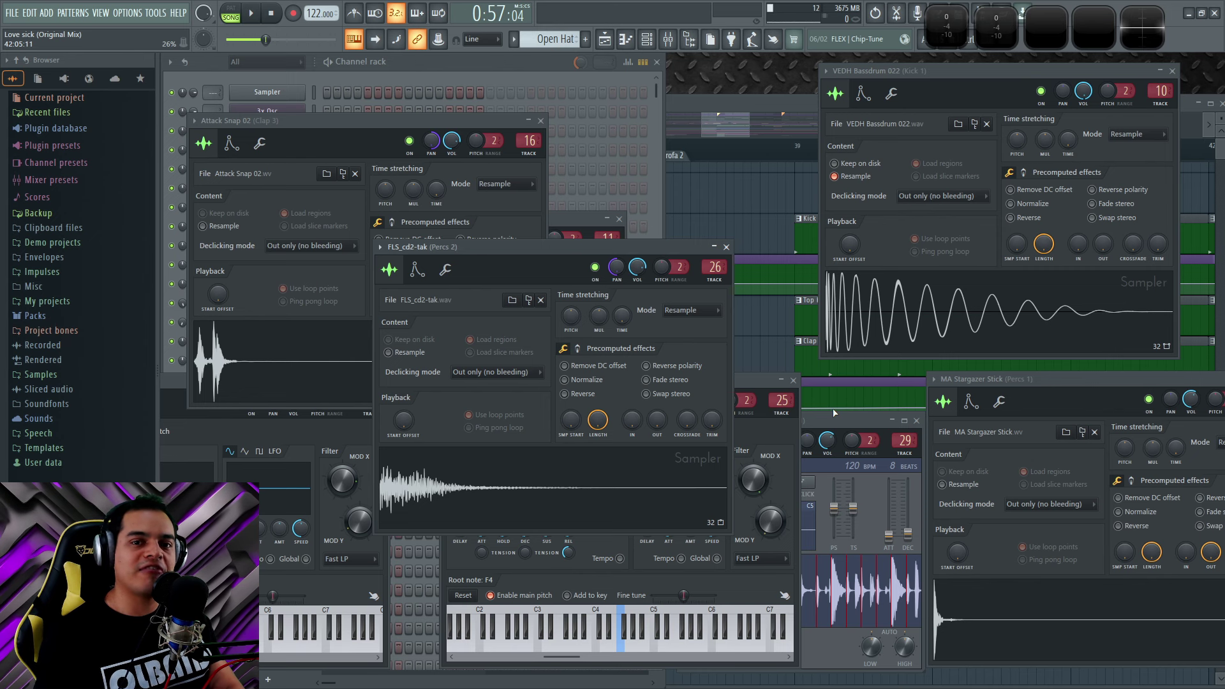
key(F12)
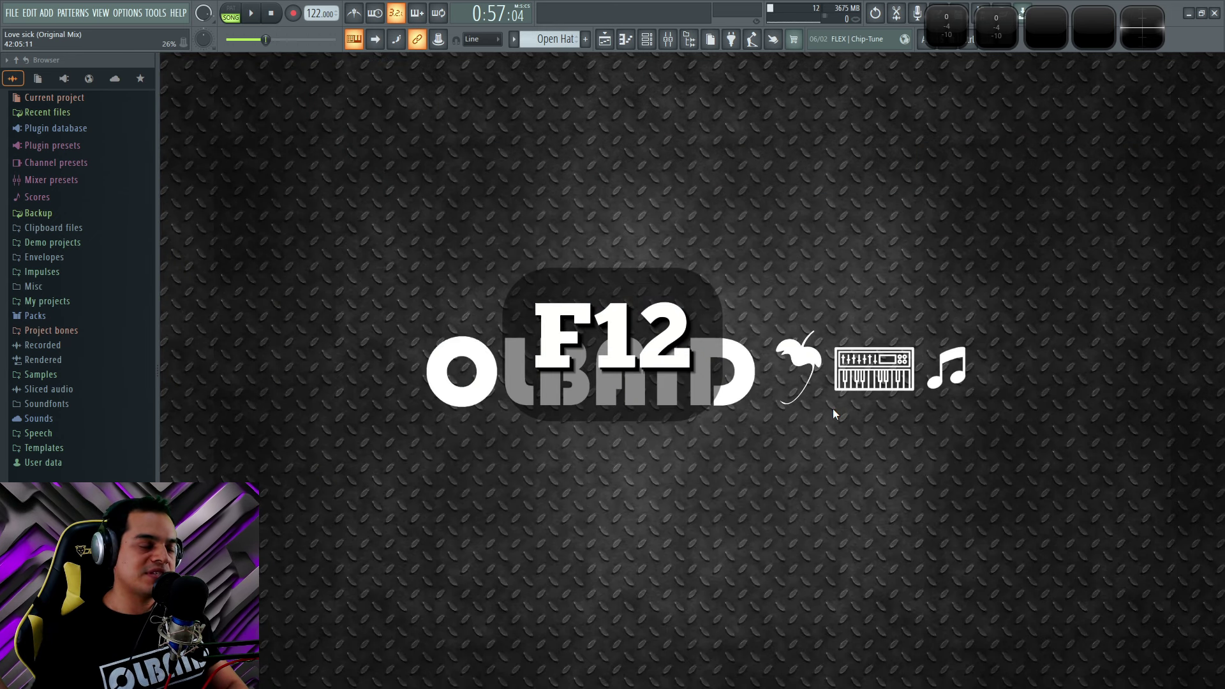
Step: Toggle the playlist and channel rack windows open and closed several times
key(F5)
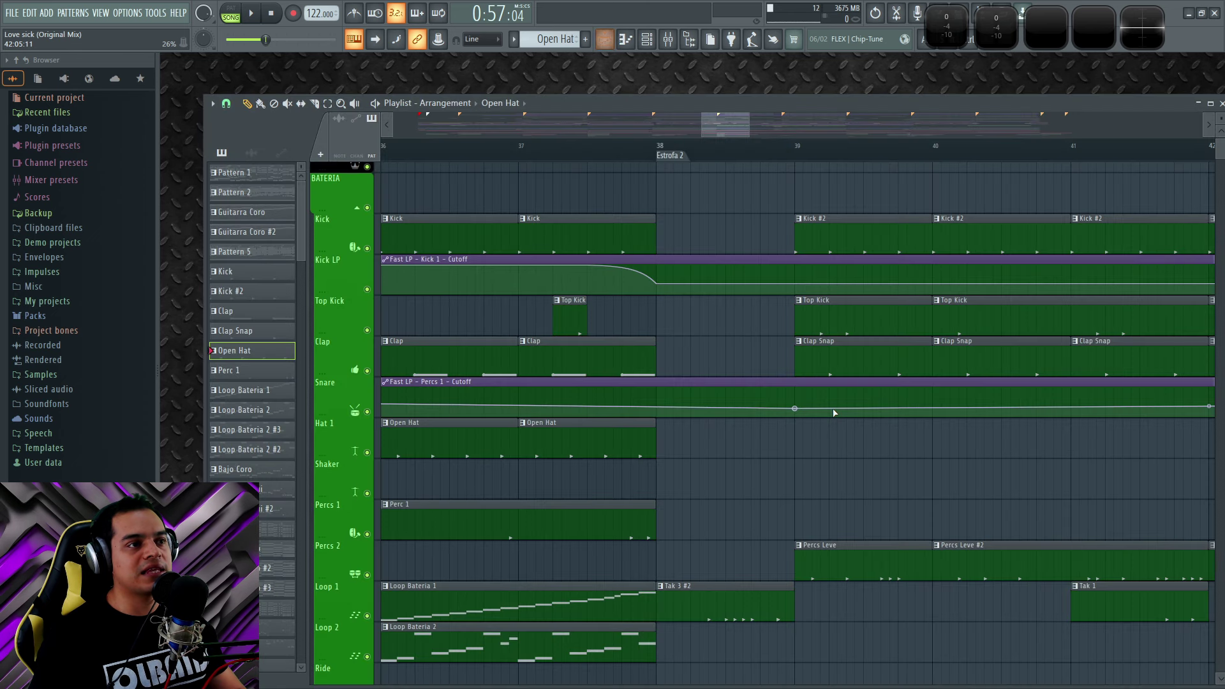
key(F5)
key(F6)
key(F6)
key(F6)
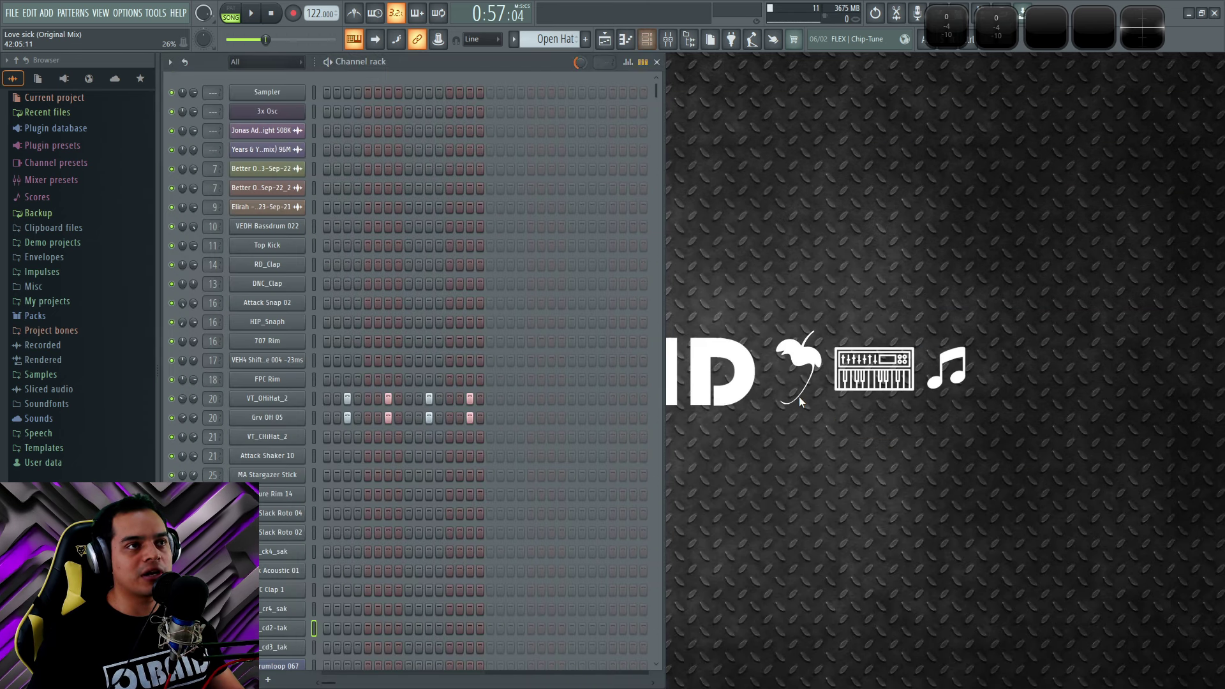
key(F5)
key(F6)
key(F6)
key(F5)
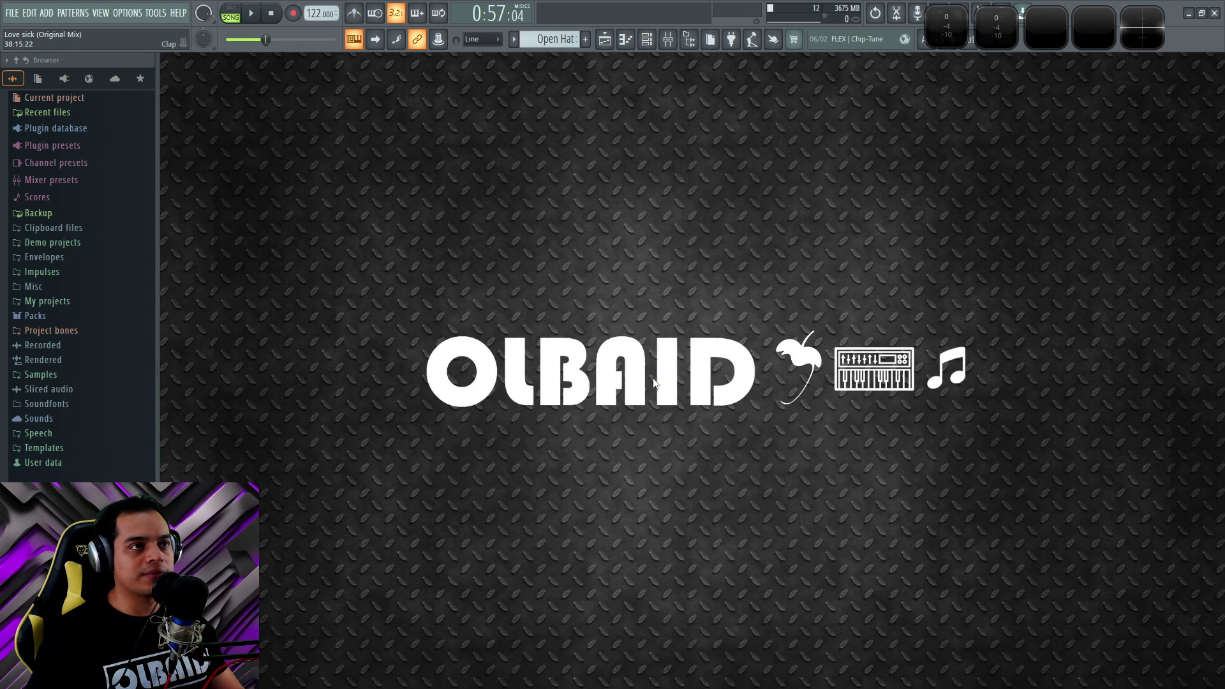
Step: Toggle the playlist, show the channel rack, and open and close the FLS_cd2-tak piano roll and the mixer
key(F5)
key(F5)
key(F6)
key(F7)
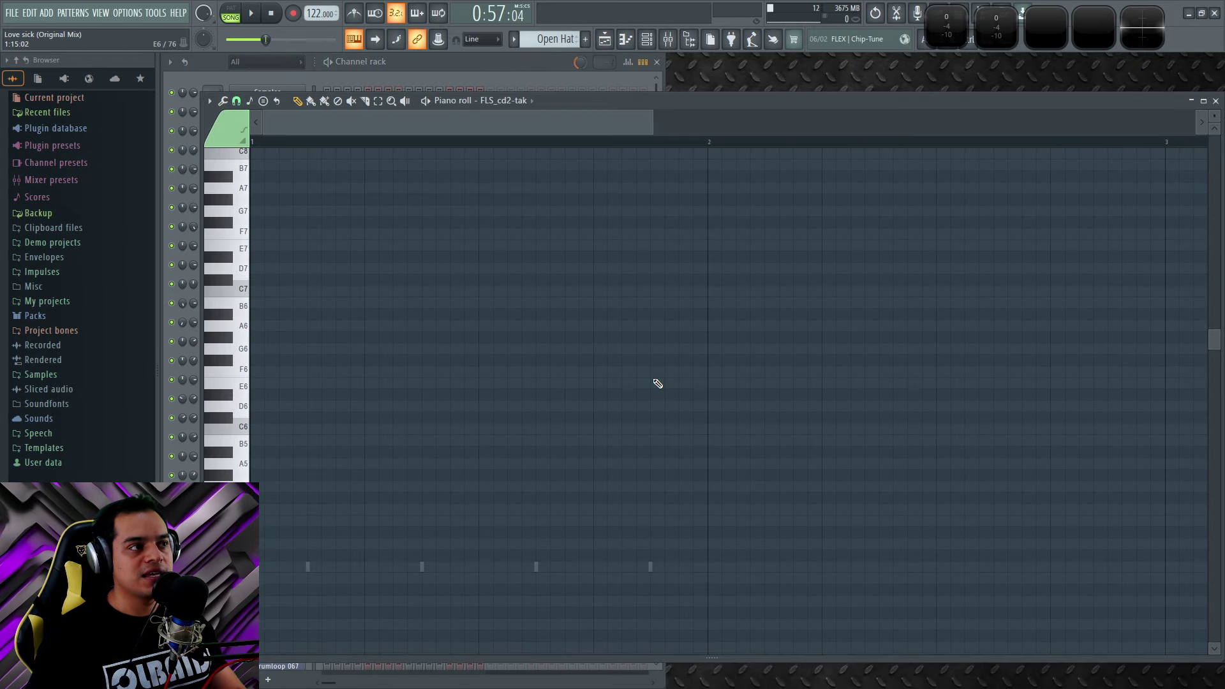
key(F7)
key(F9)
key(F9)
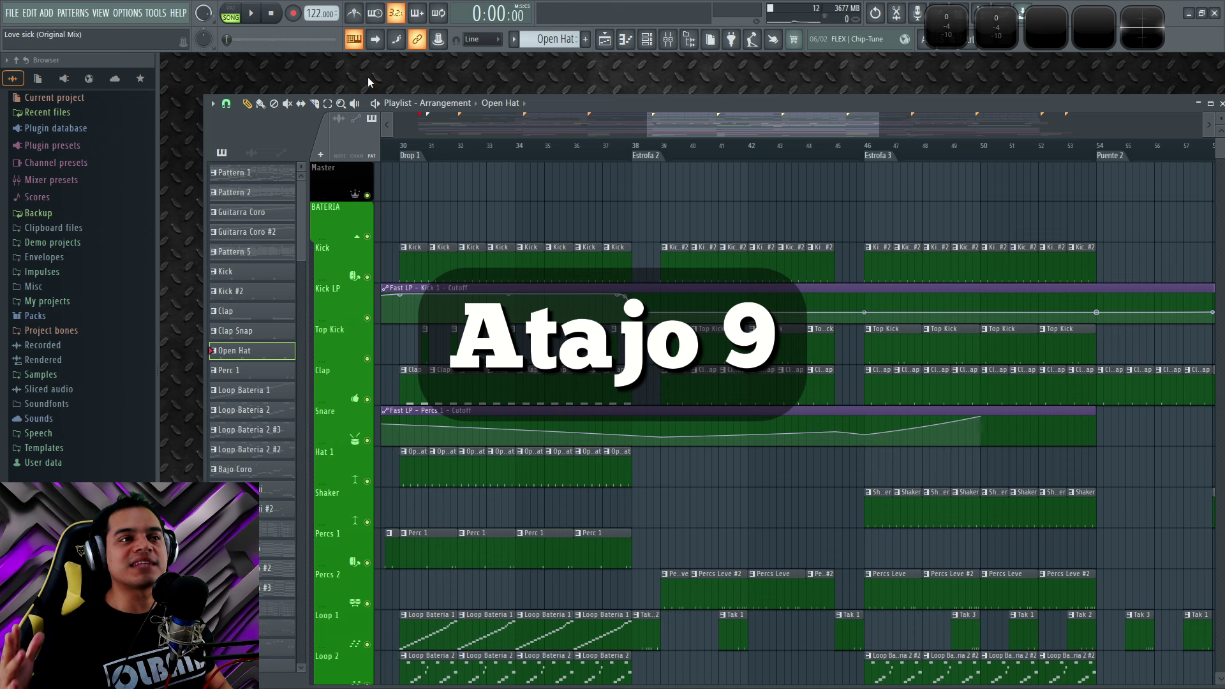
Step: Set the playlist's playback position to the Drop 1 marker at bar 30
drag(487, 214, 512, 262)
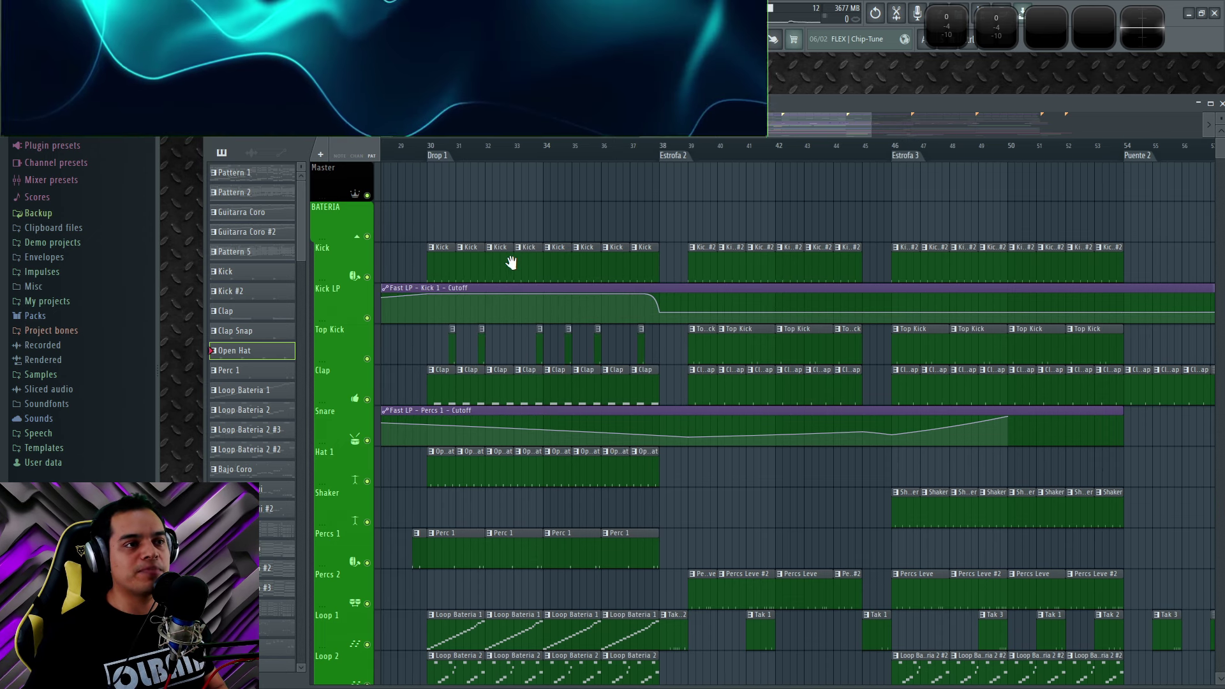
mouse_move(573, 190)
mouse_down()
mouse_move(605, 191)
mouse_move(559, 200)
mouse_up()
click(464, 146)
key(space)
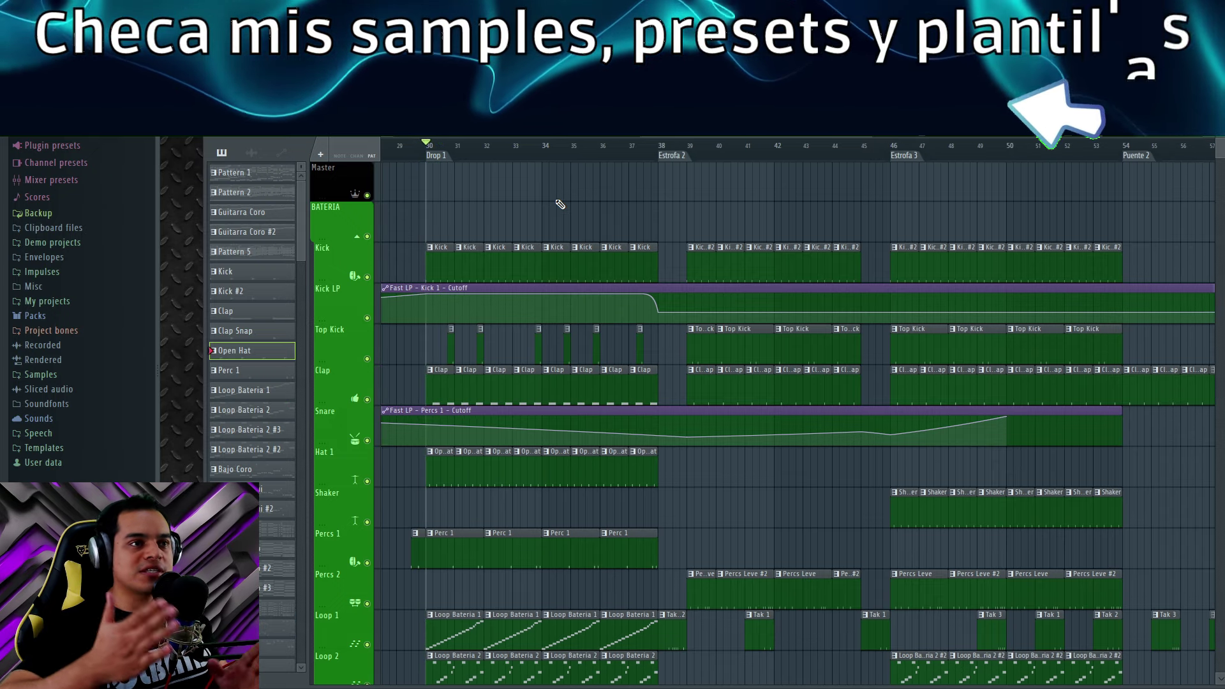
Step: Select the Estrofa 2 section, bars 38 to 46, in the playlist and apply Slice & insert space to it
drag(952, 186, 987, 311)
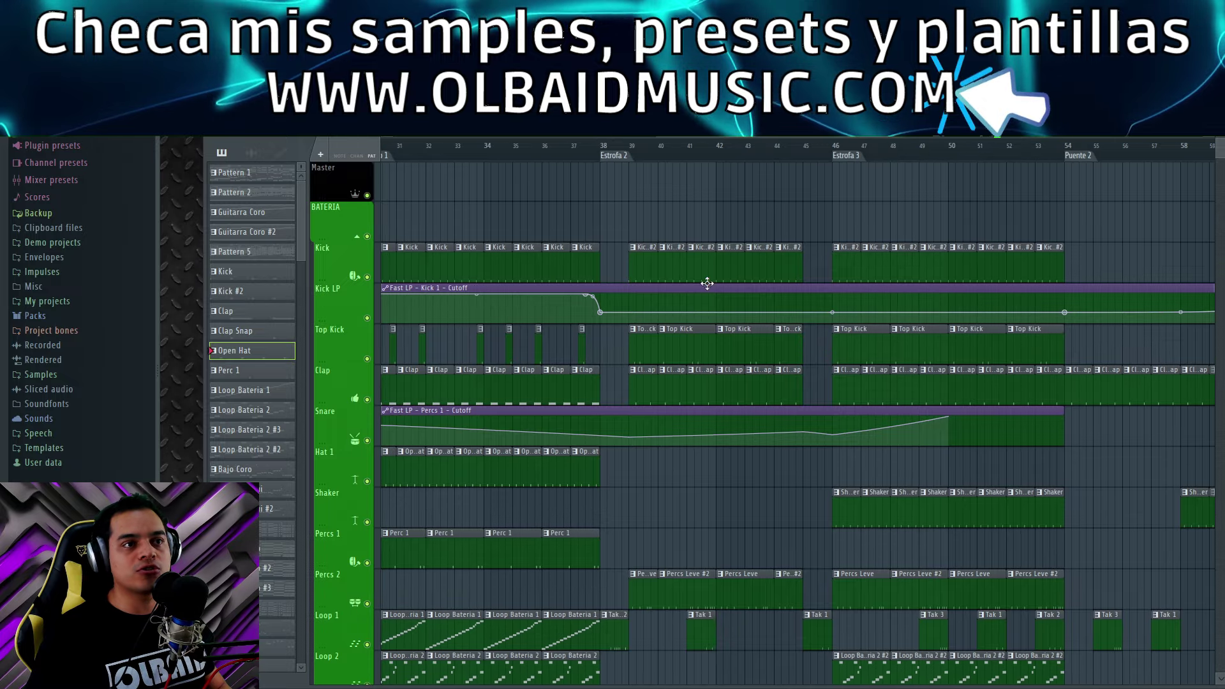
drag(677, 207, 735, 203)
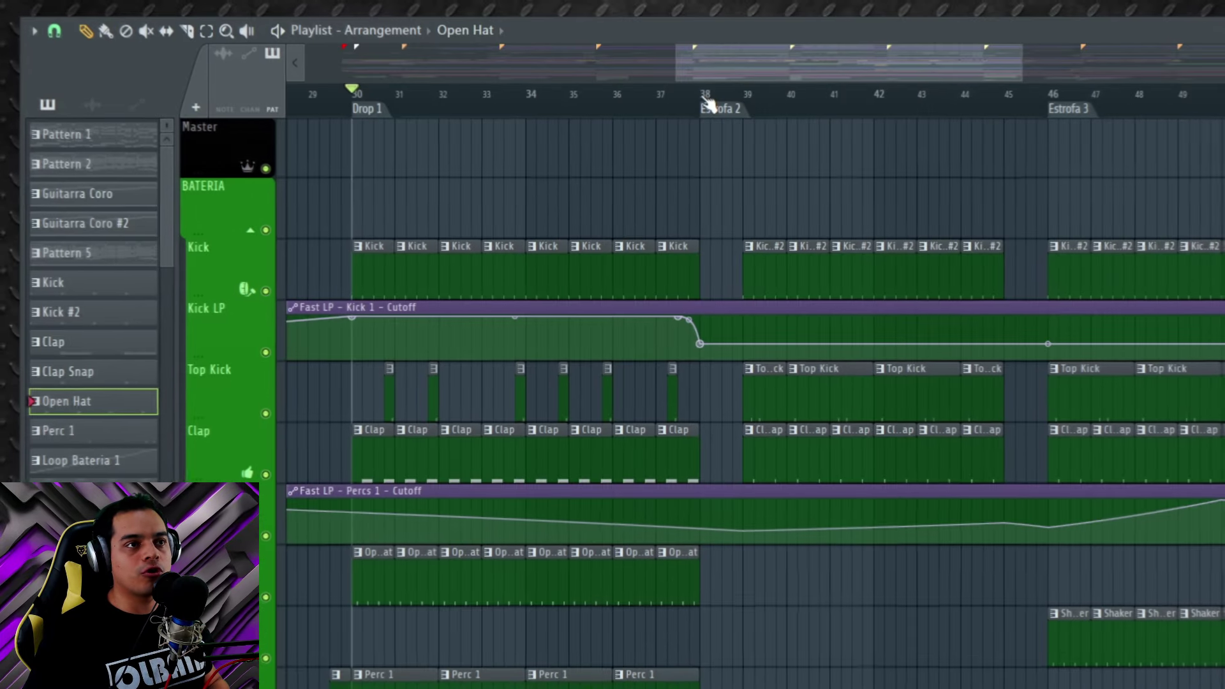
drag(702, 93, 1052, 112)
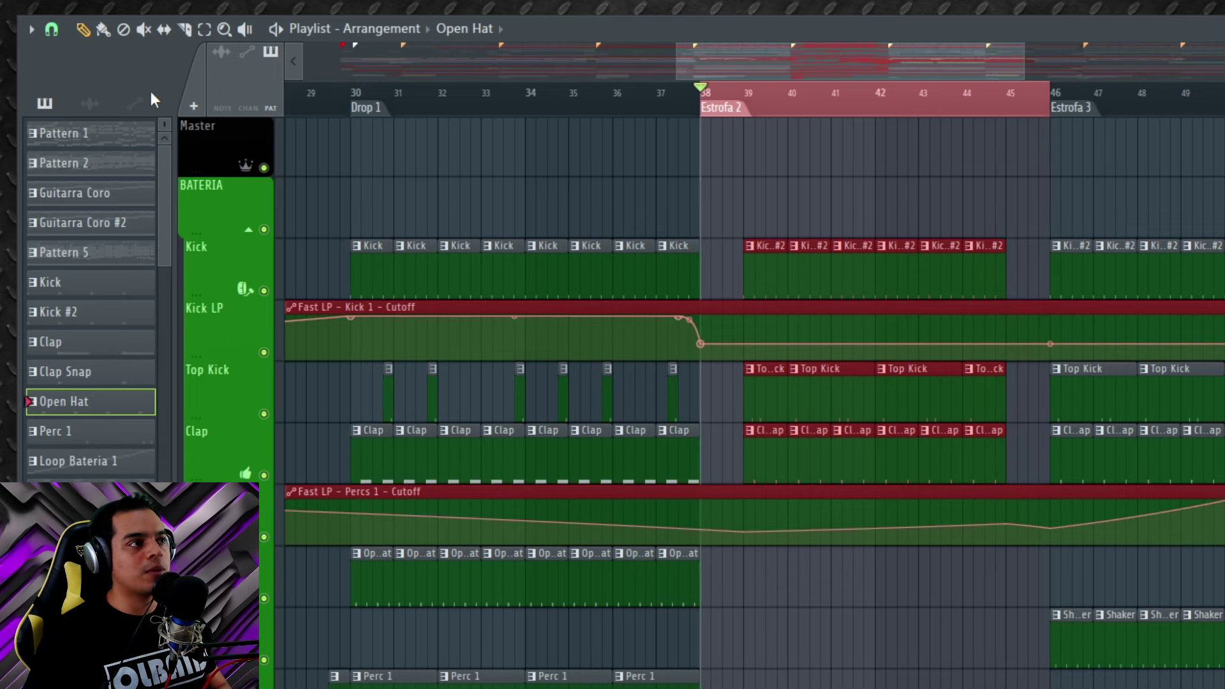
click(32, 32)
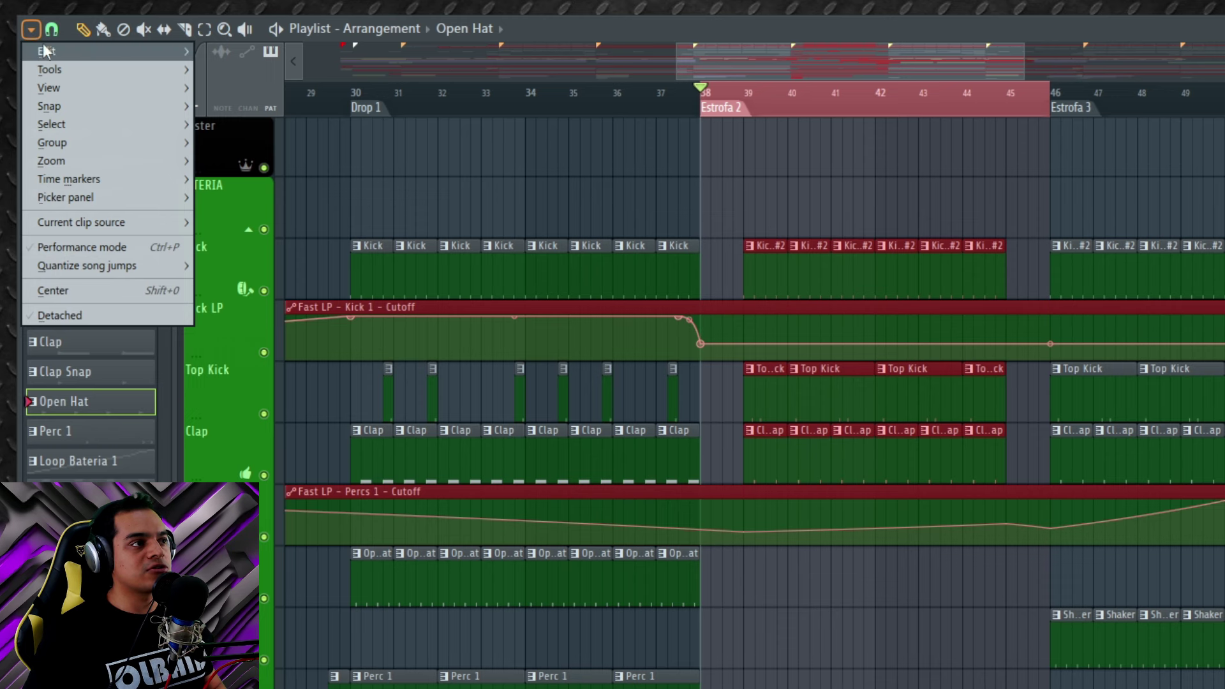
mouse_move(67, 51)
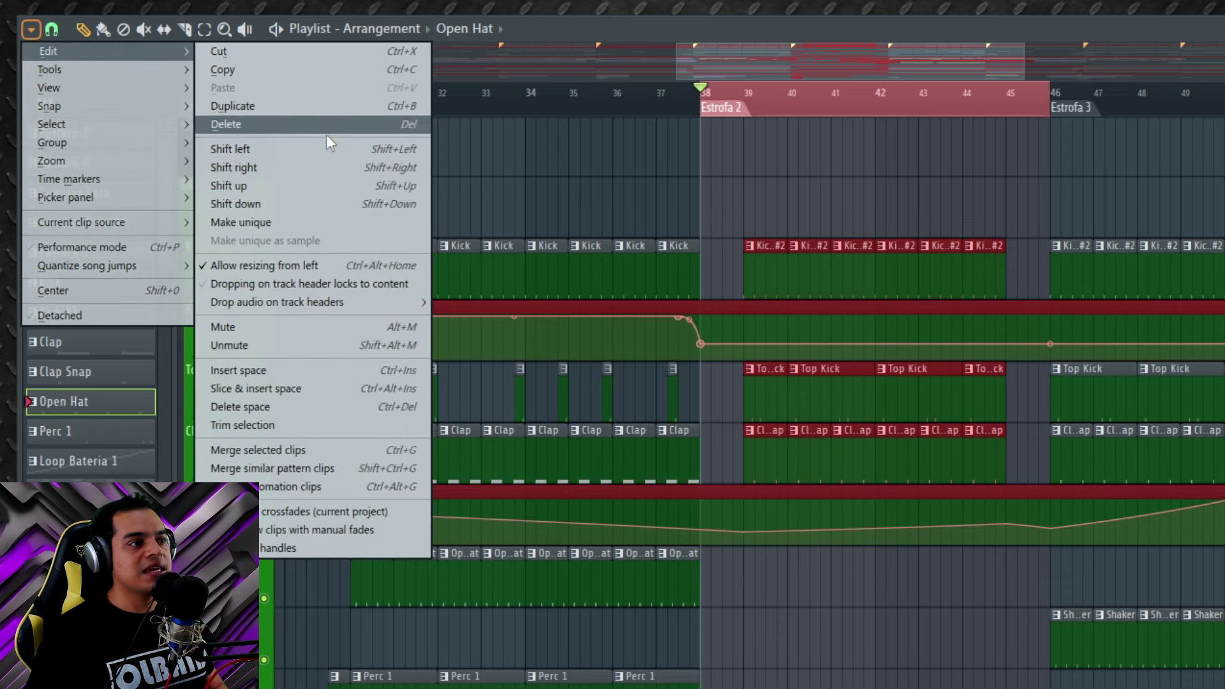
click(313, 388)
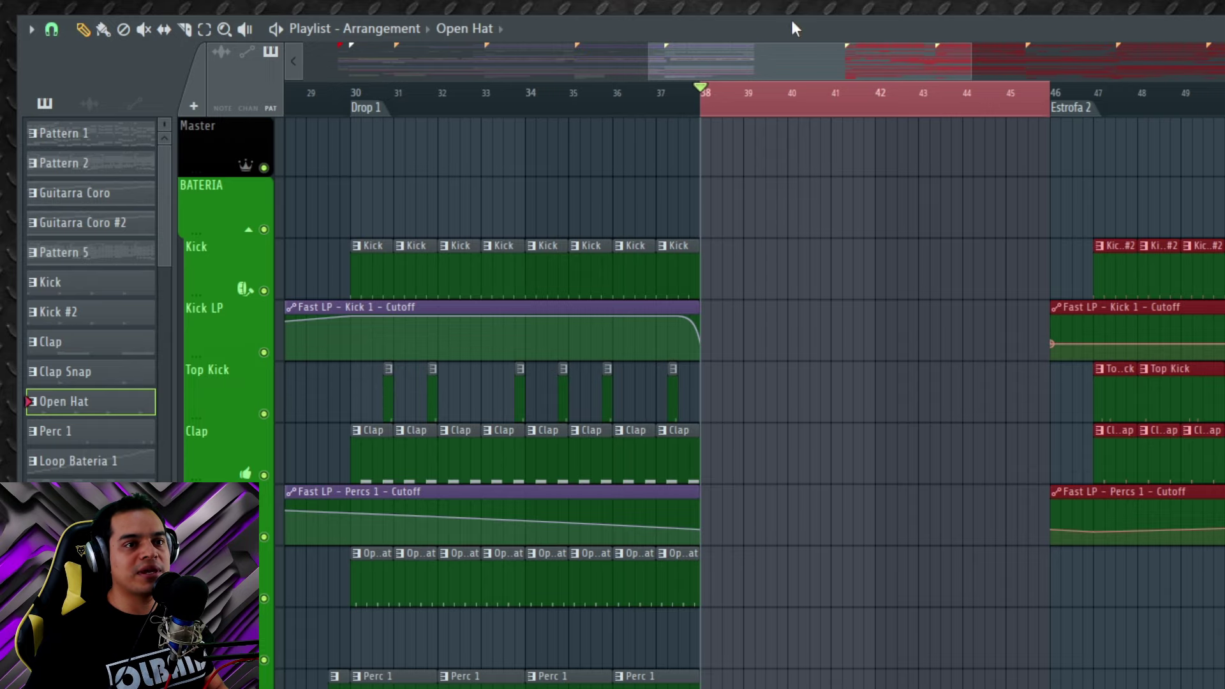
Step: Select the Drop 1 section, bars 30 to 38, duplicate it into the empty space from bar 38, and clear the selection
scroll(794, 339, down, 4)
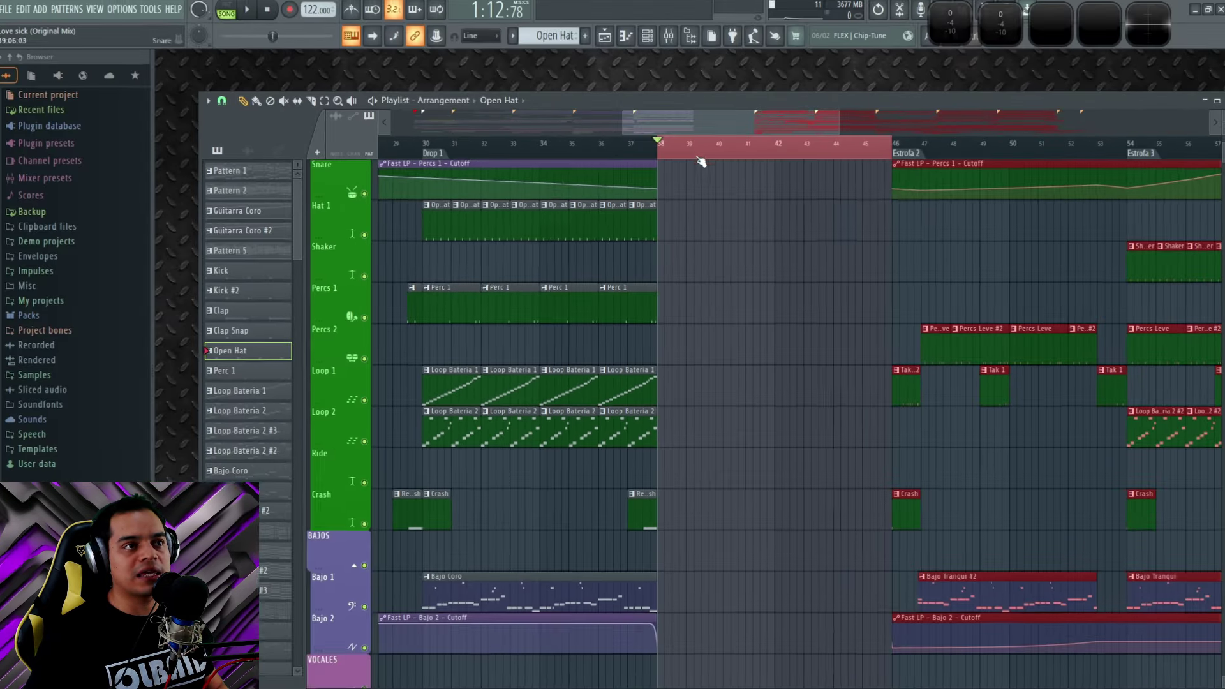
ctrl+click(767, 102)
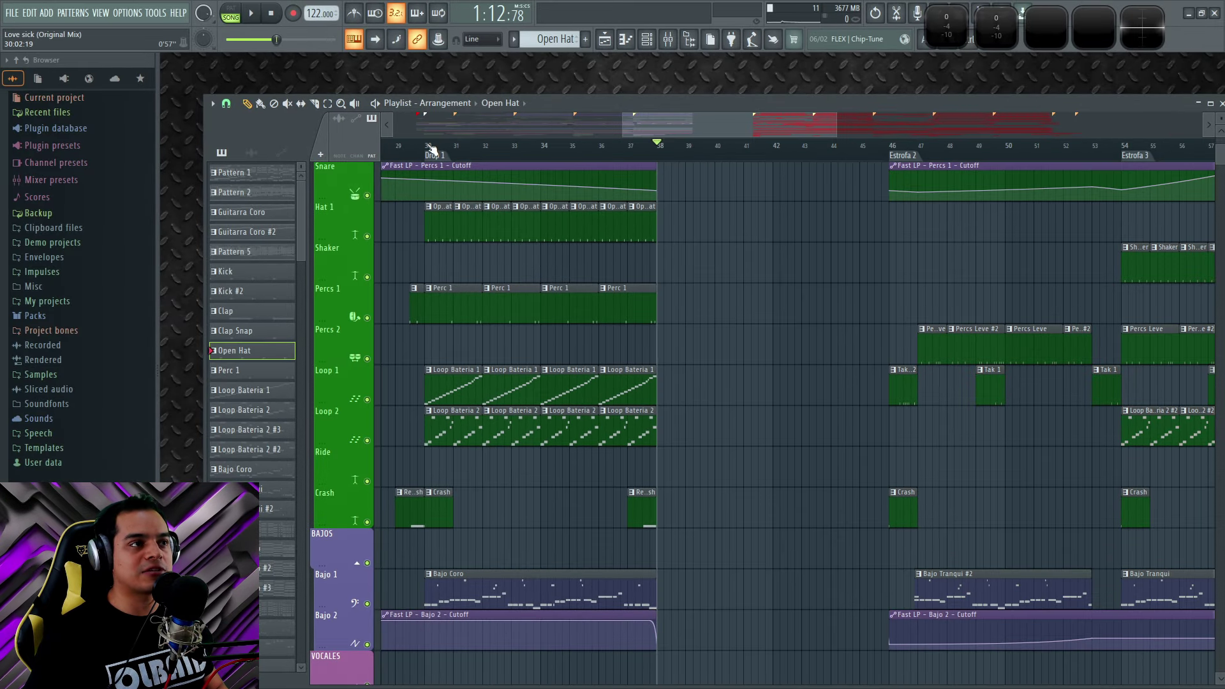
drag(431, 149, 658, 165)
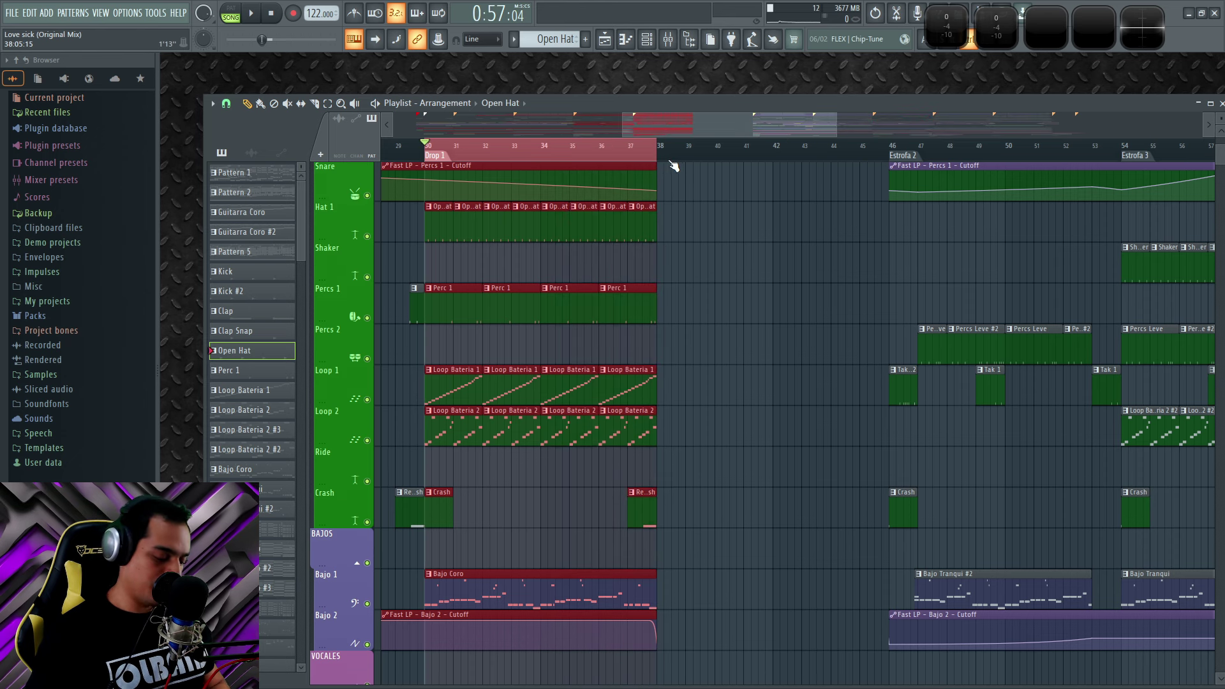
key(ctrl+b)
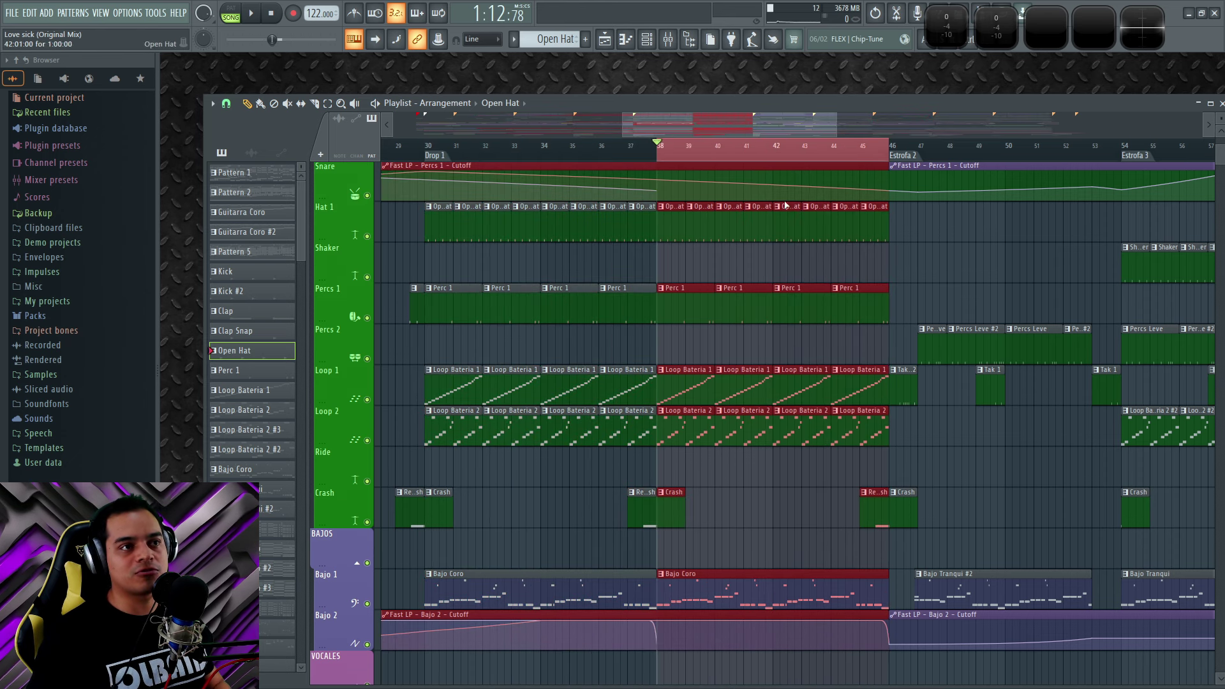
ctrl+click(730, 152)
Step: Play the duplicated Drop 1 section from bar 38 and stop the playback
scroll(519, 435, up, 5)
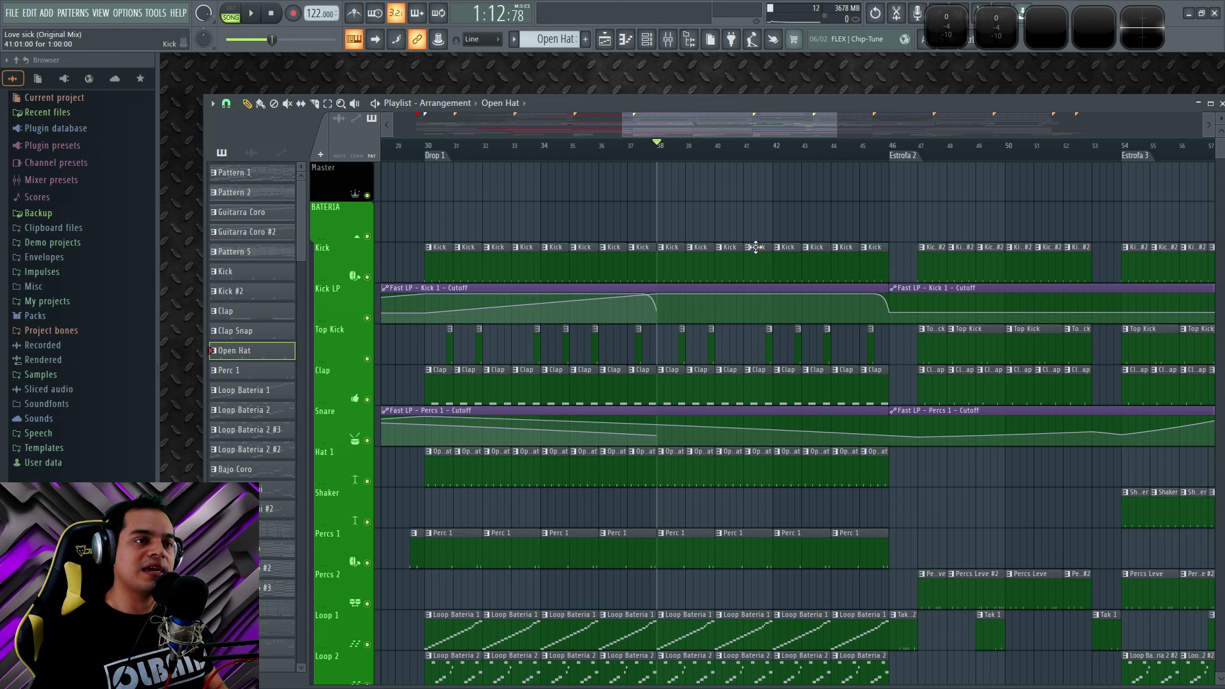
key(space)
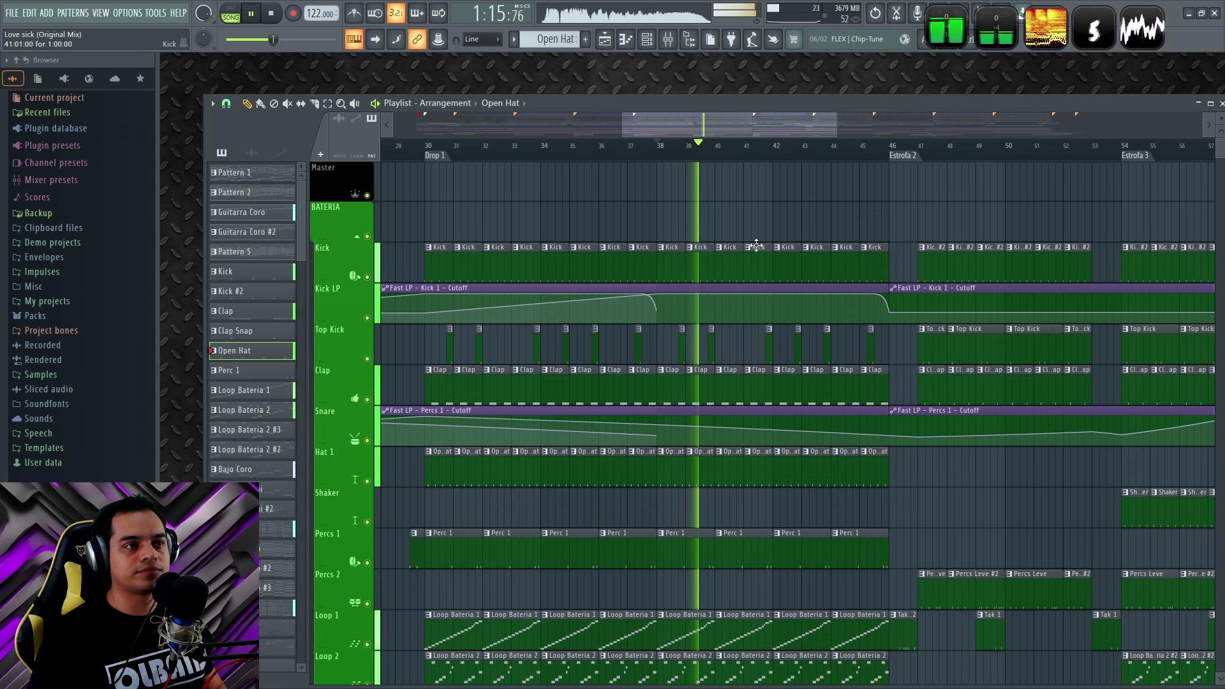
key(space)
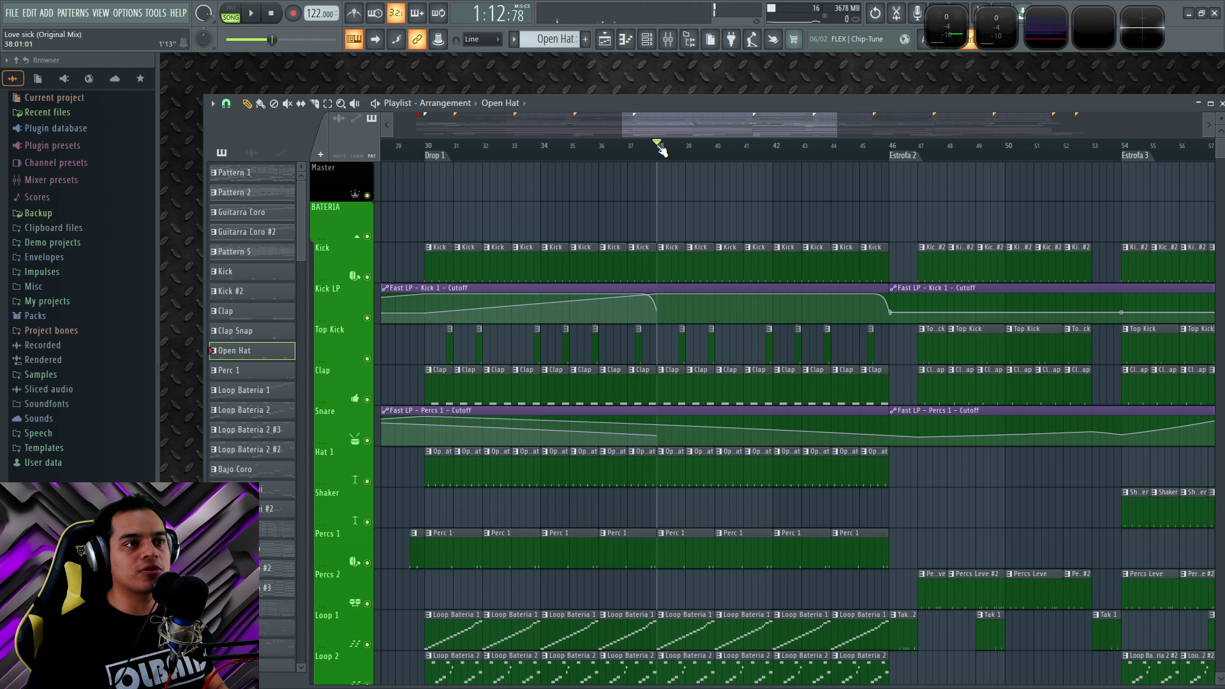
Step: Select the duplicated section, bars 38 to 46, and remove it together with its space using Delete space
drag(661, 149, 884, 165)
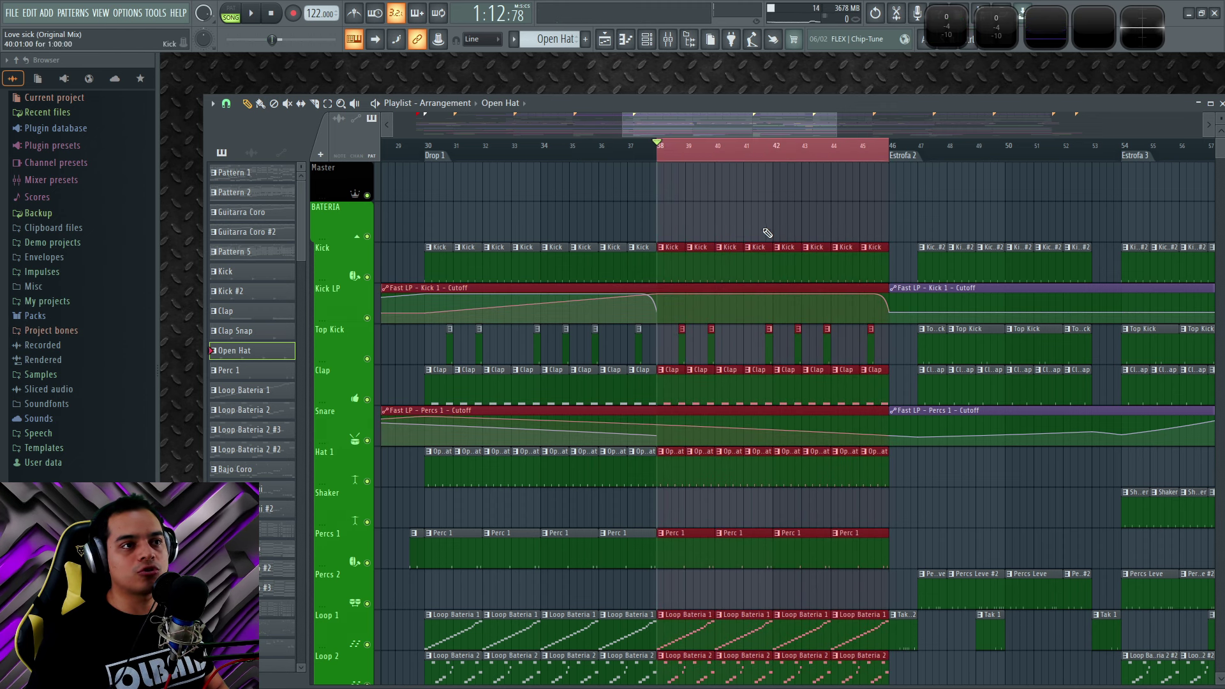
click(213, 104)
mouse_move(256, 121)
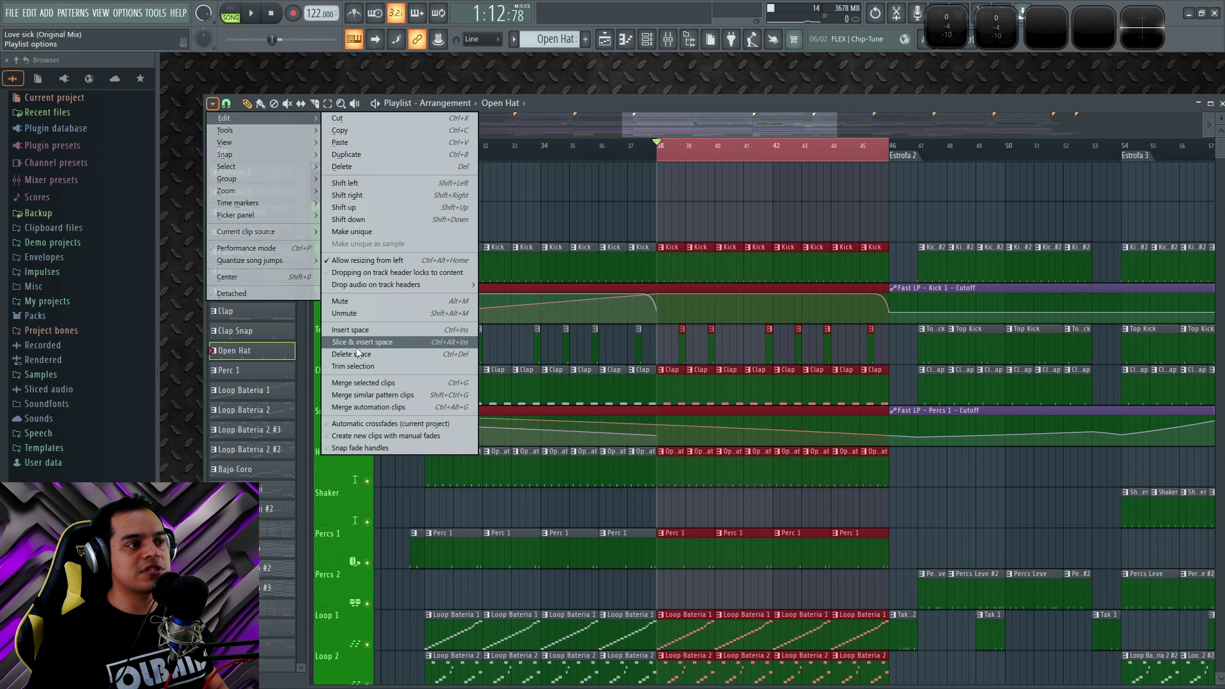
click(385, 353)
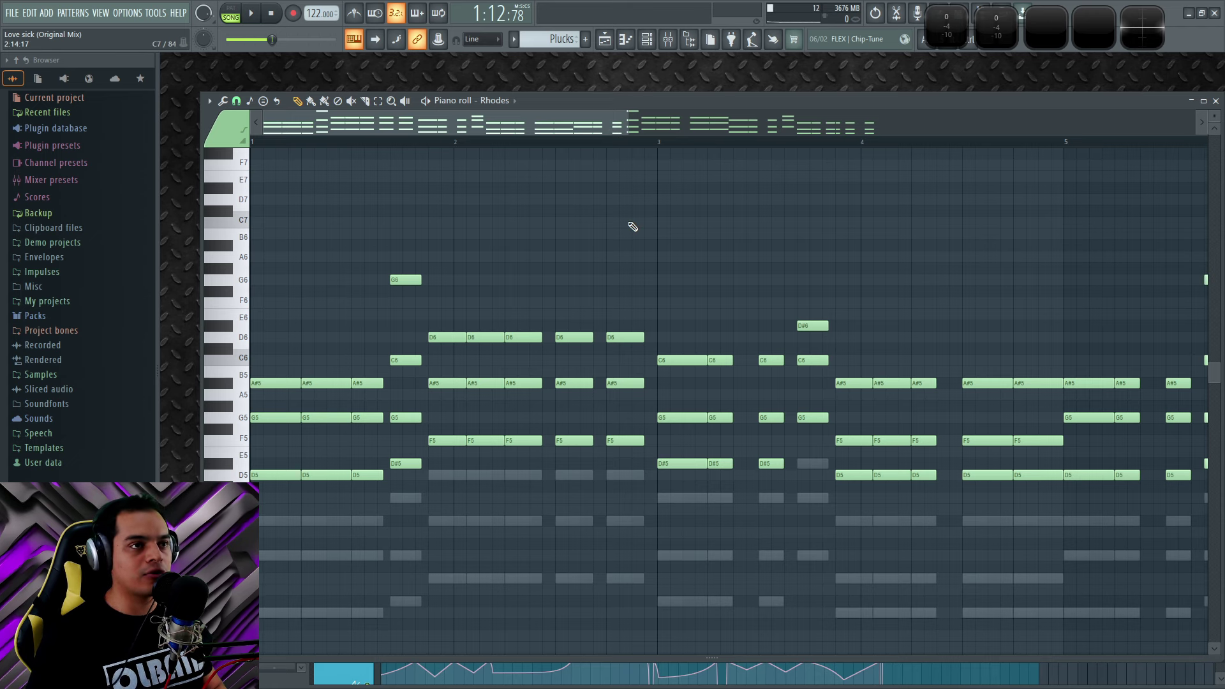
Step: Select all notes in the Rhodes piano roll, and try box-selecting only the later and the earlier notes in turn
key(ctrl+a)
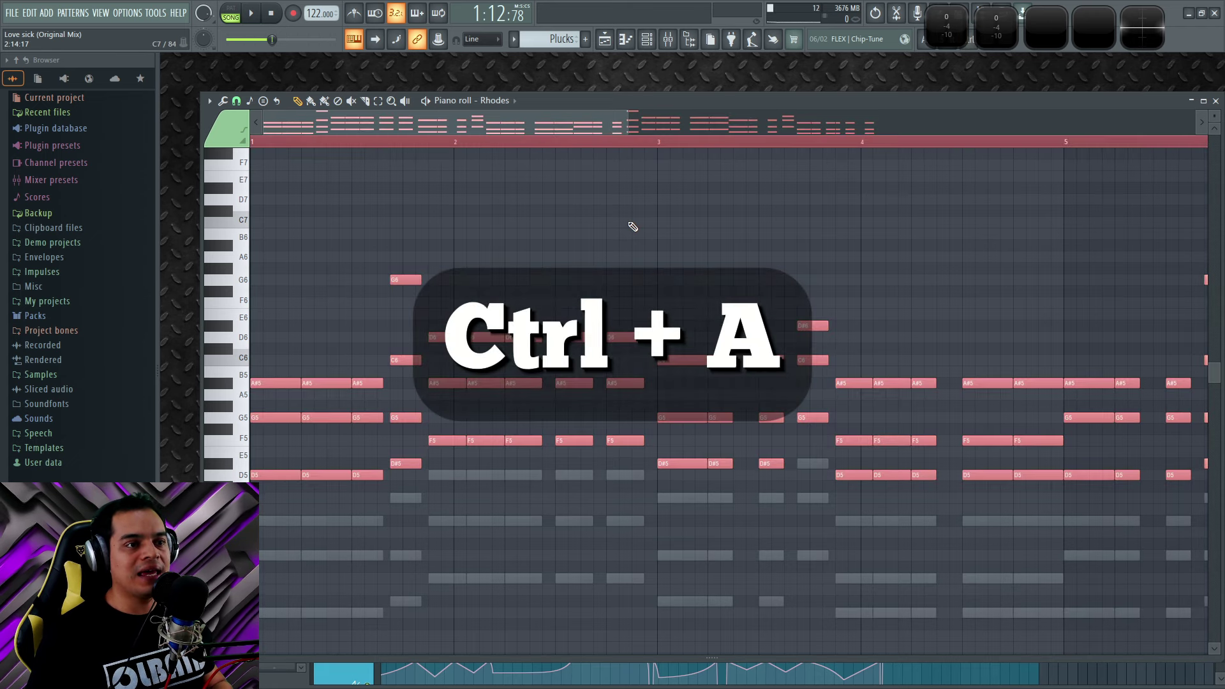
scroll(389, 351, down, 4)
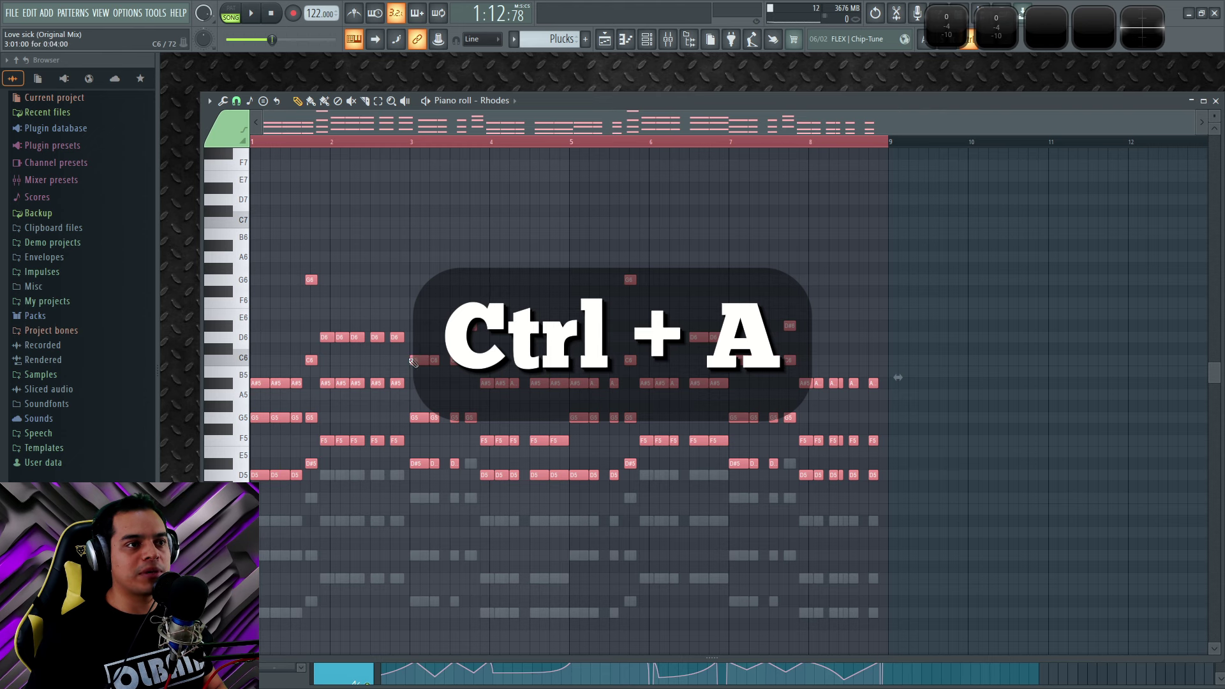
scroll(412, 362, up, 4)
scroll(837, 274, down, 3)
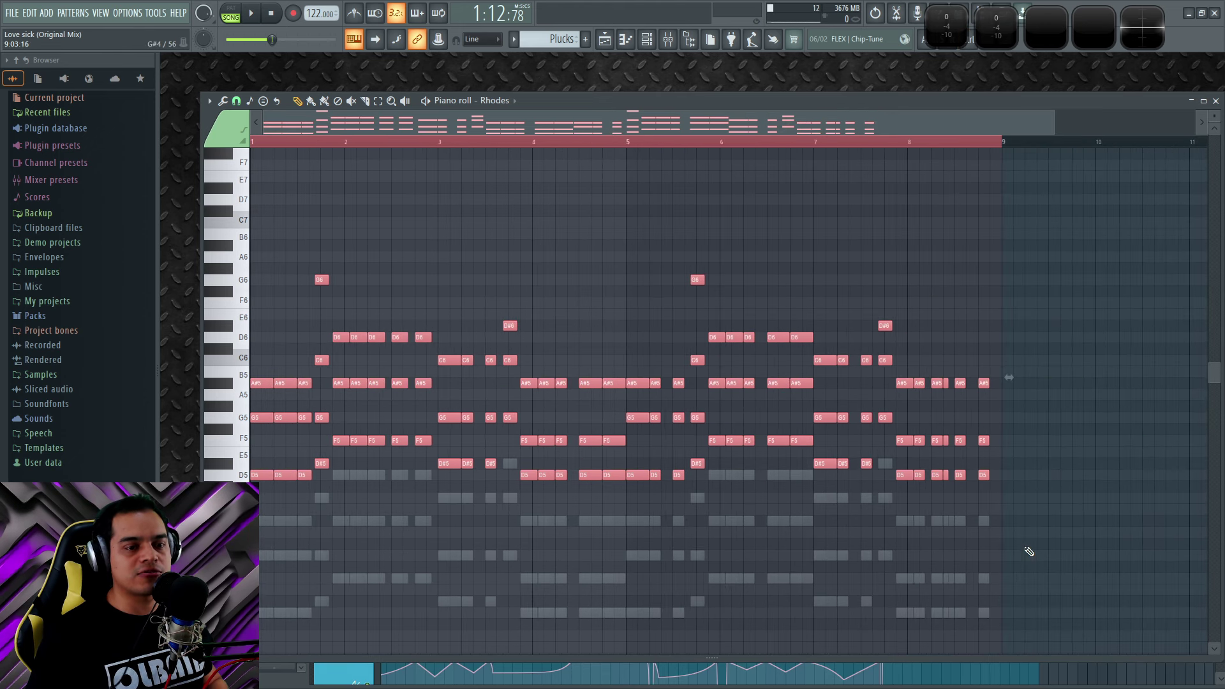
drag(1069, 569, 705, 319)
drag(657, 549, 251, 230)
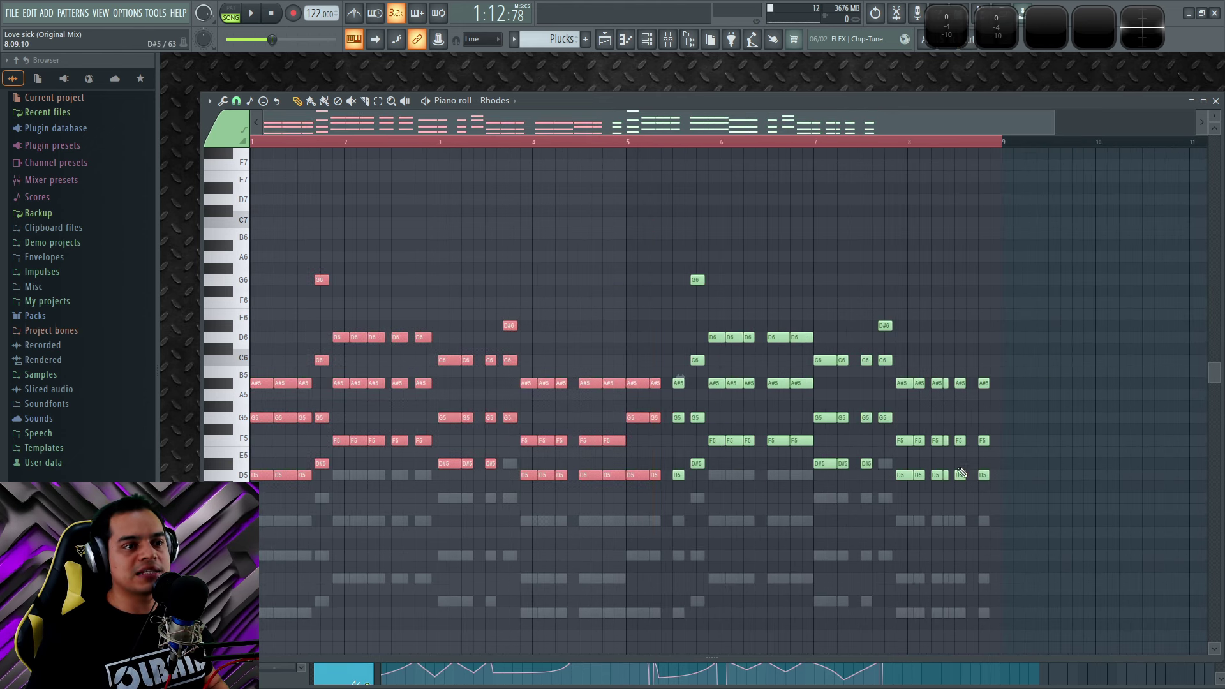
Step: Select all the Rhodes notes, delete them, and undo the deletion
key(ctrl+a)
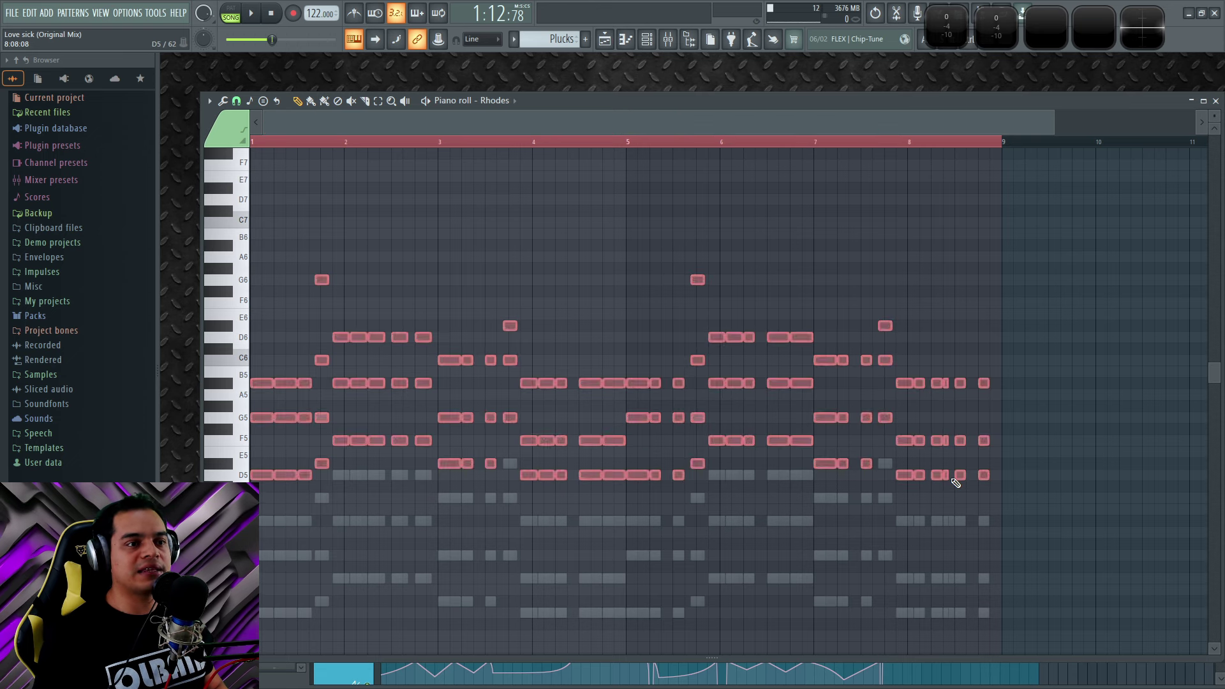
key(Delete)
key(ctrl+z)
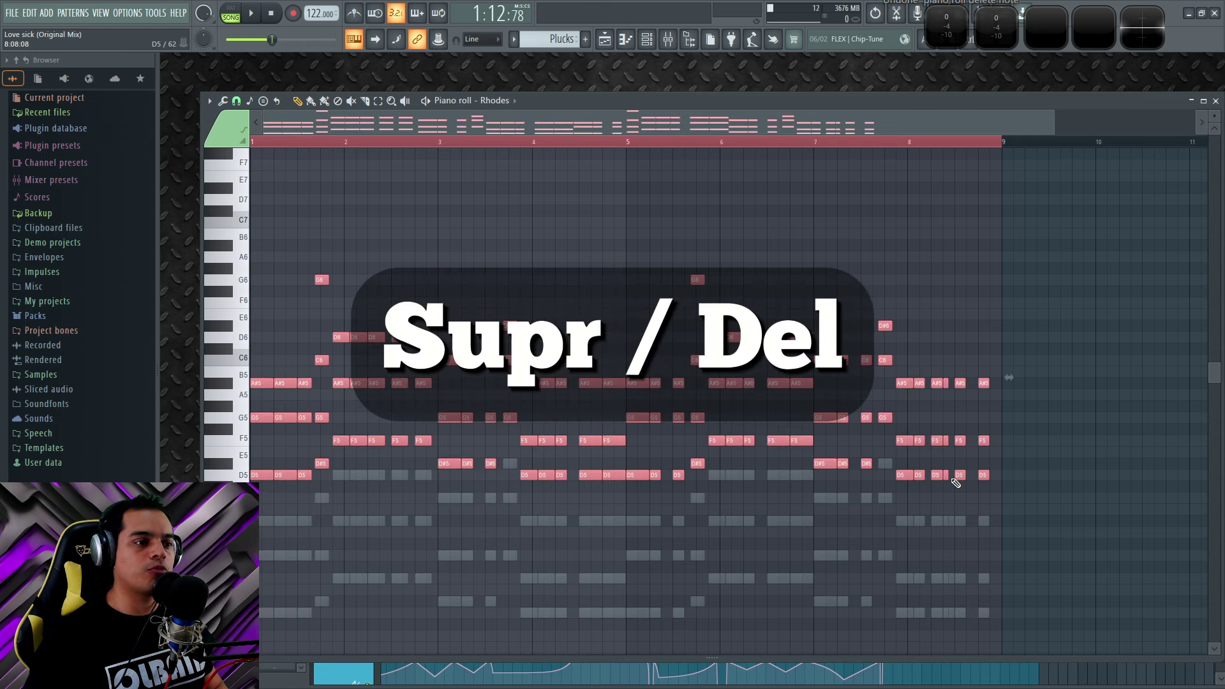
Step: Close the Rhodes piano roll, show the channel rack, and select the Rhodes, Stabs and Pluck Trance channels
click(1218, 102)
click(647, 39)
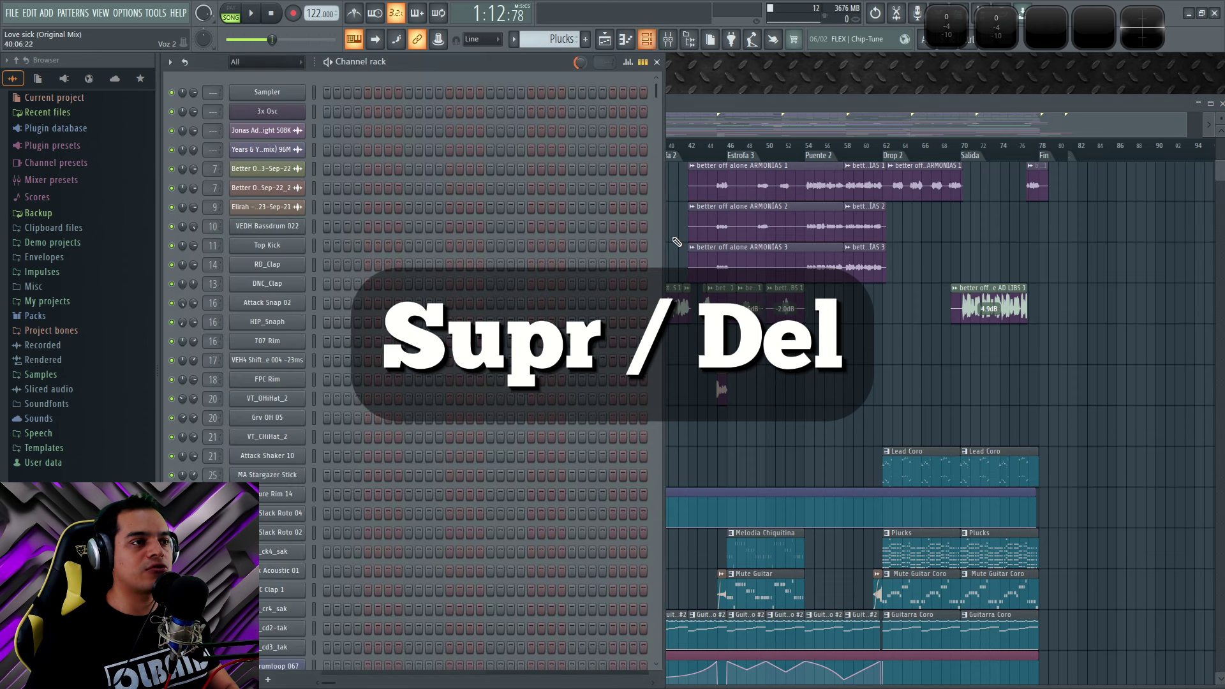
scroll(438, 271, down, 10)
scroll(434, 272, down, 4)
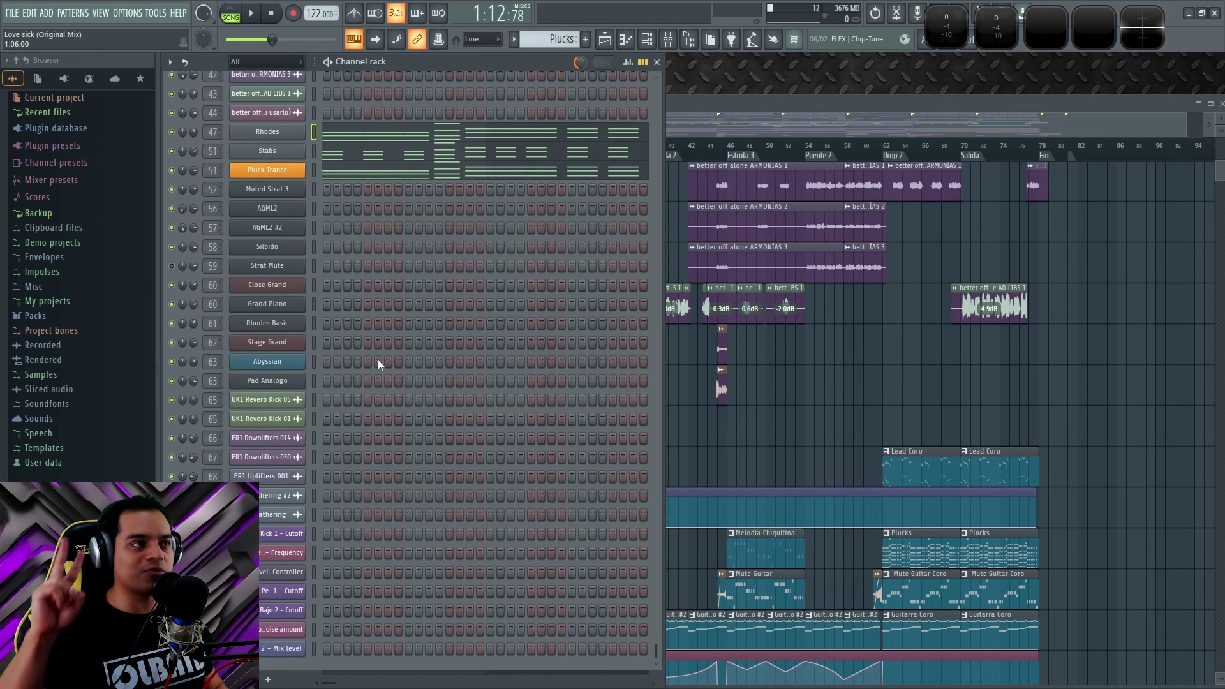
scroll(360, 357, up, 17)
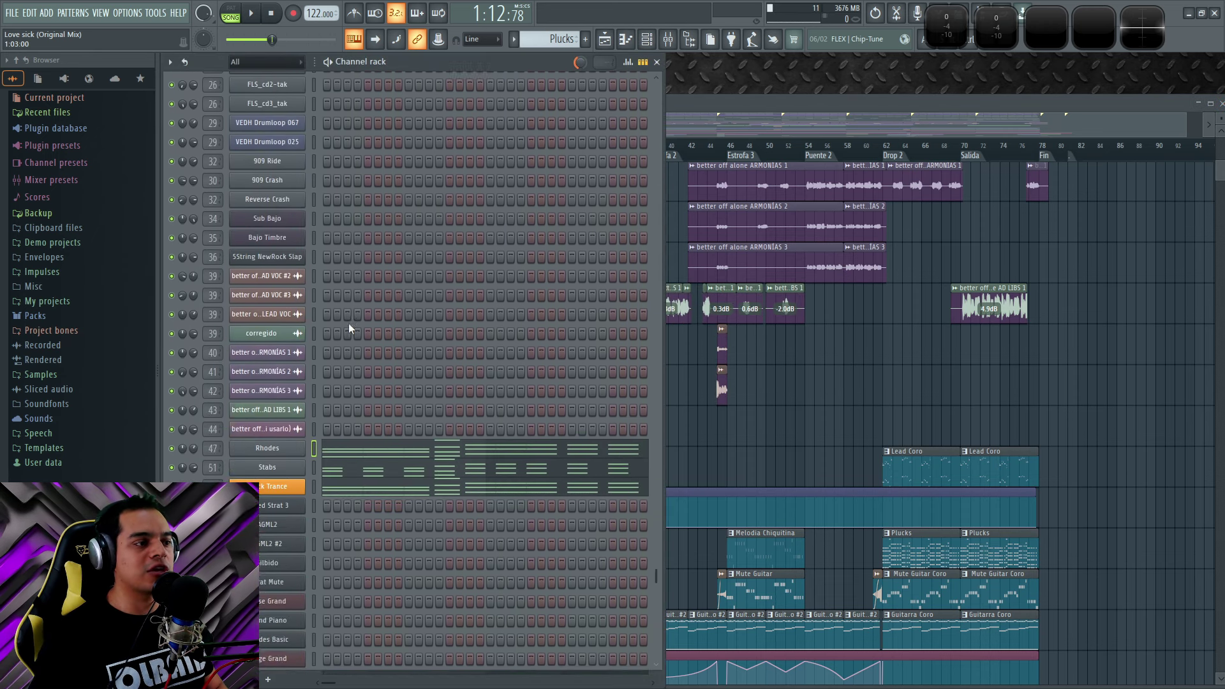
scroll(332, 300, down, 11)
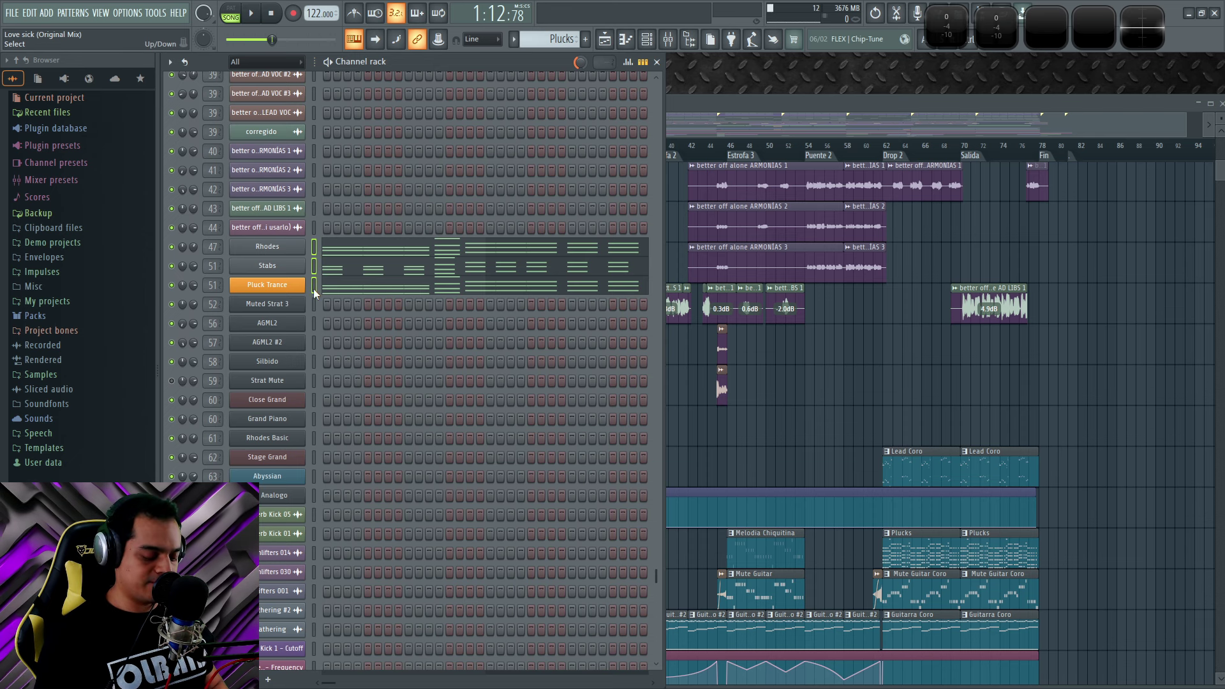
Step: Cut the notes of the Rhodes, Stabs and Pluck Trance channels and paste them back into the Plucks pattern
key(ctrl+x)
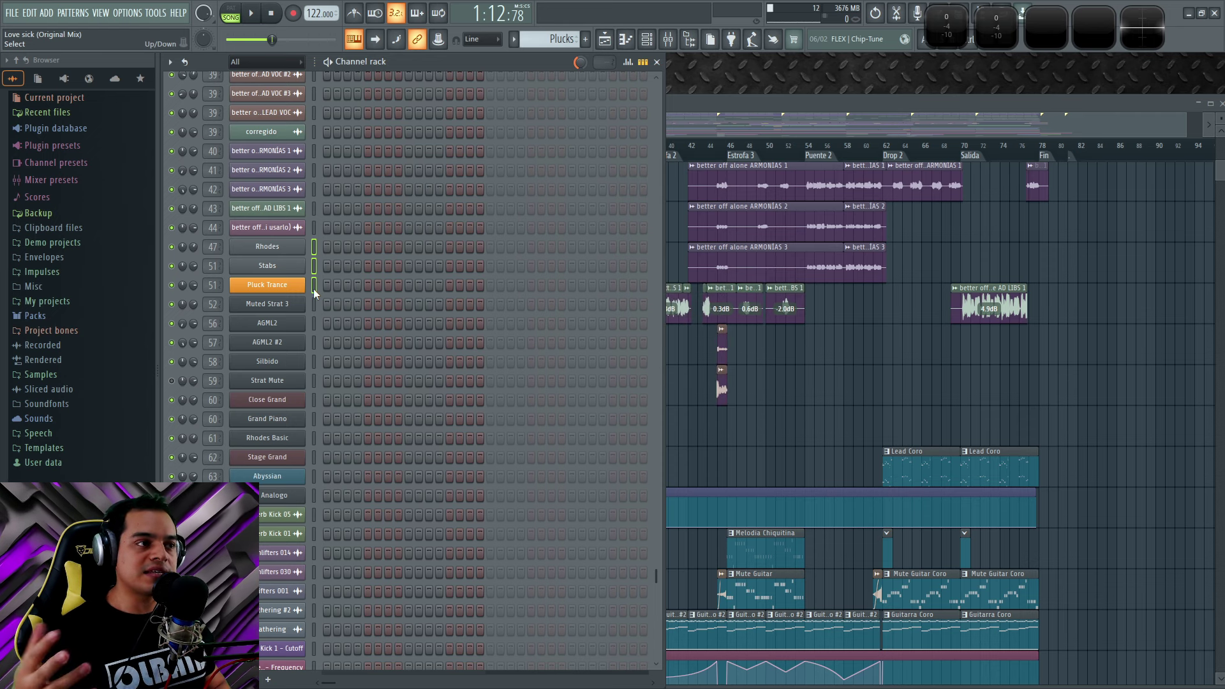
key(ctrl+v)
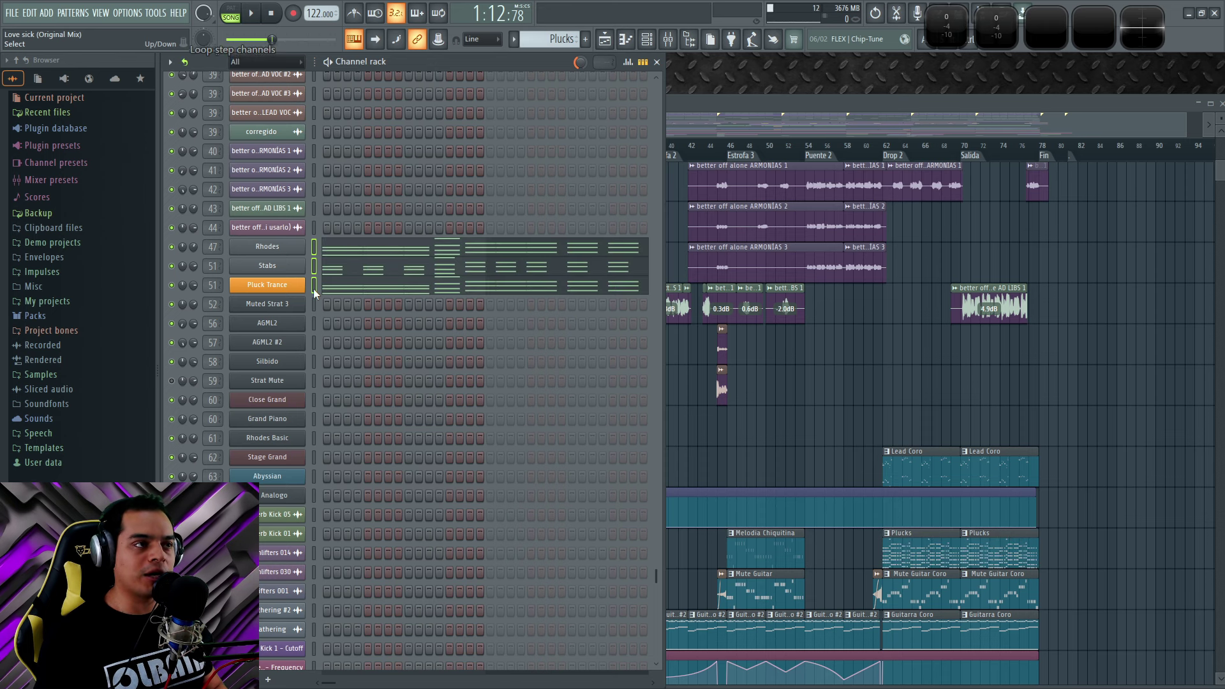
key(ctrl+x)
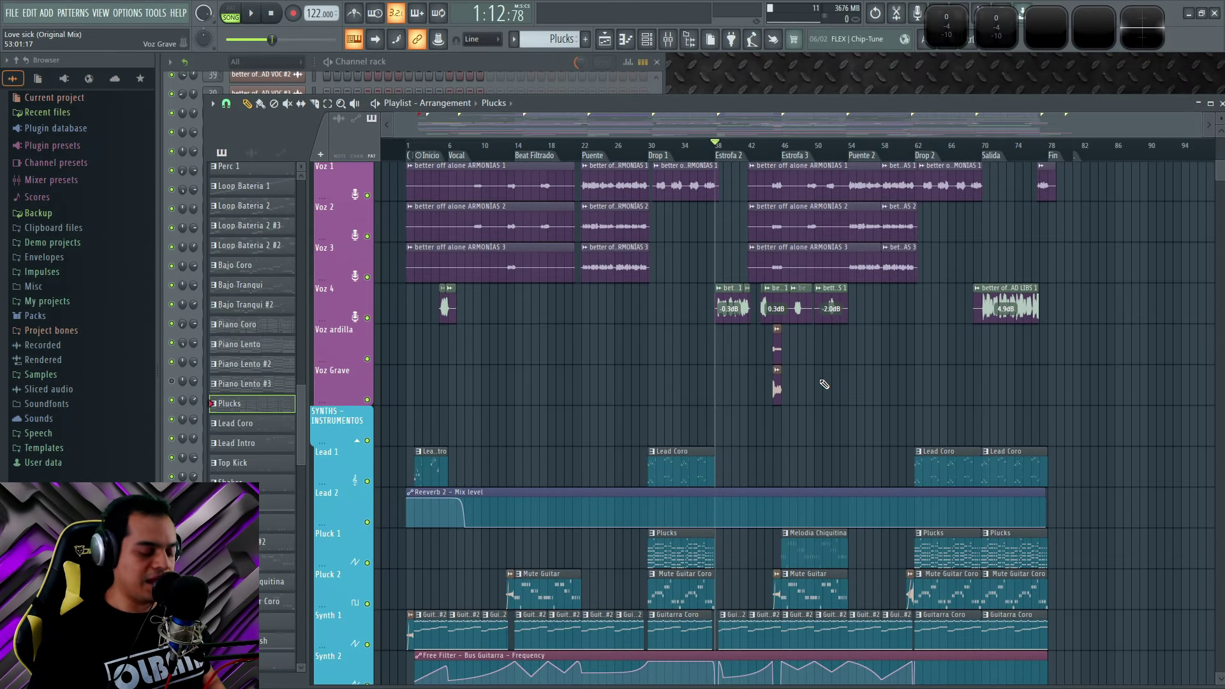
Step: Select every clip in the playlist arrangement and delete them all
key(ctrl+a)
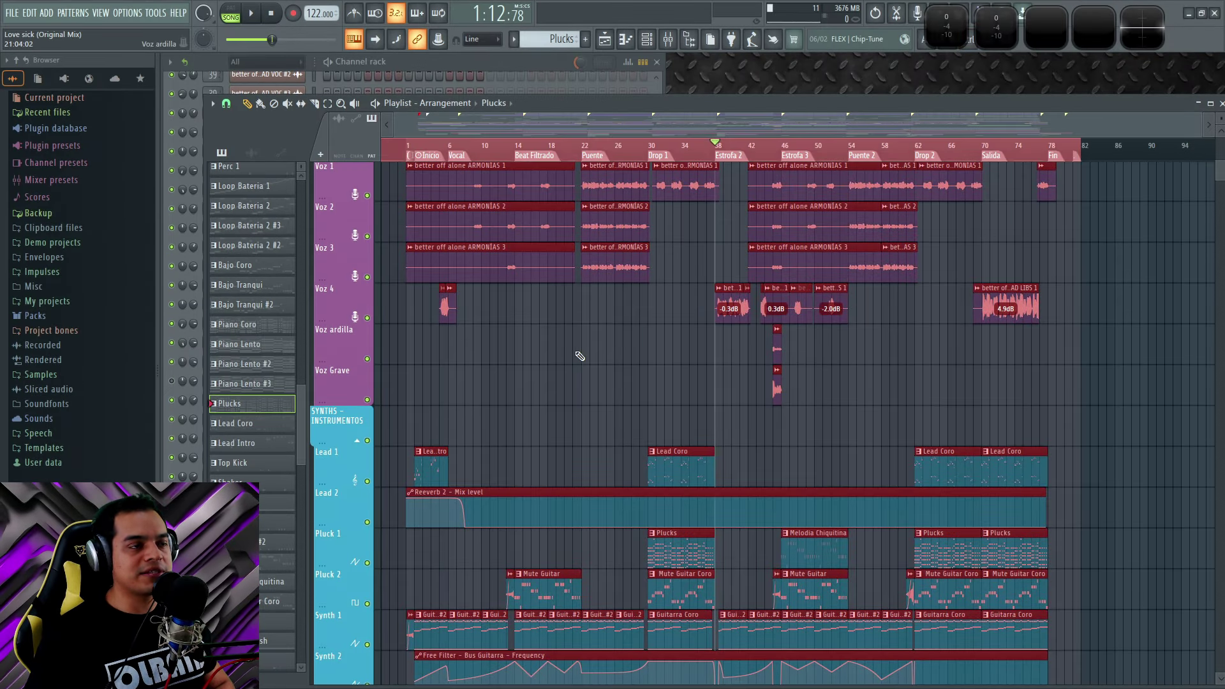
scroll(601, 449, up, 5)
scroll(598, 441, down, 8)
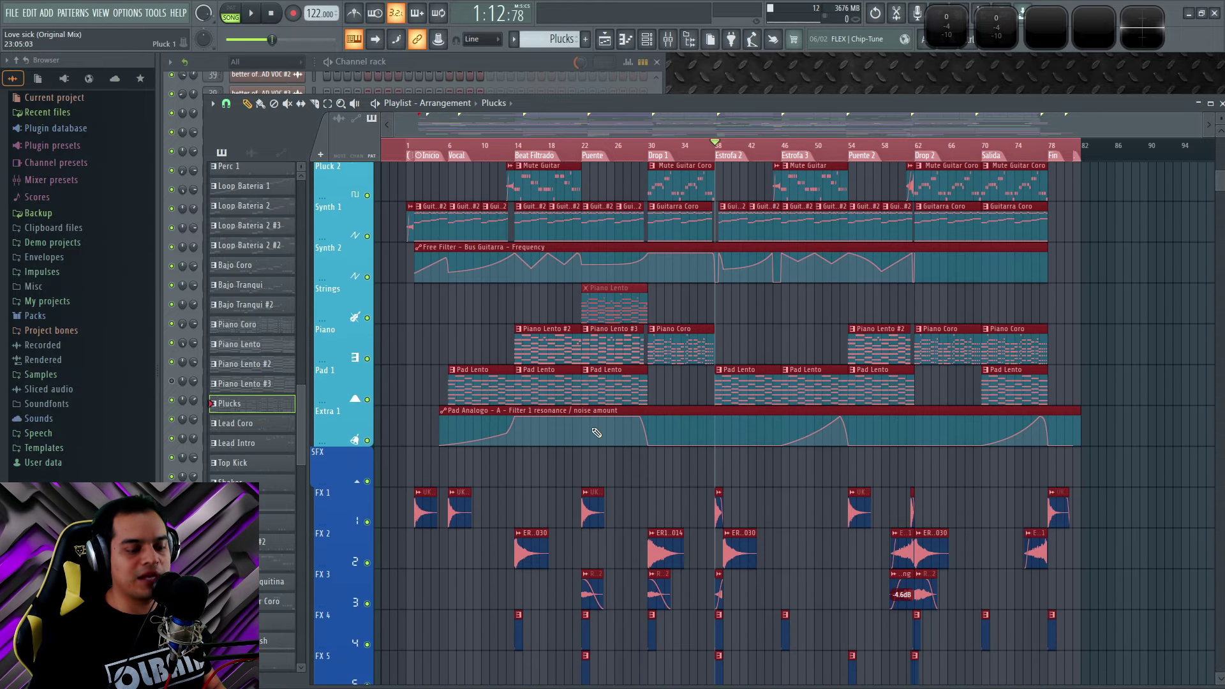
key(Delete)
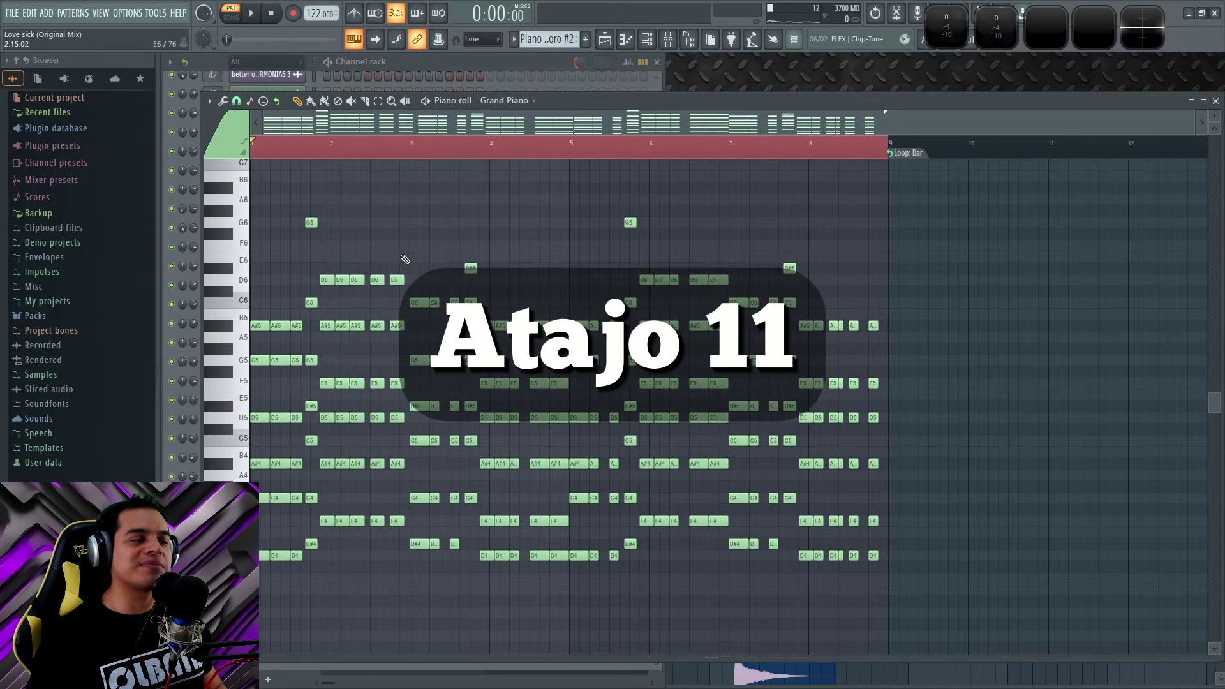
Step: Play the Grand Piano pattern in the piano roll and stop the playback
scroll(404, 258, up, 4)
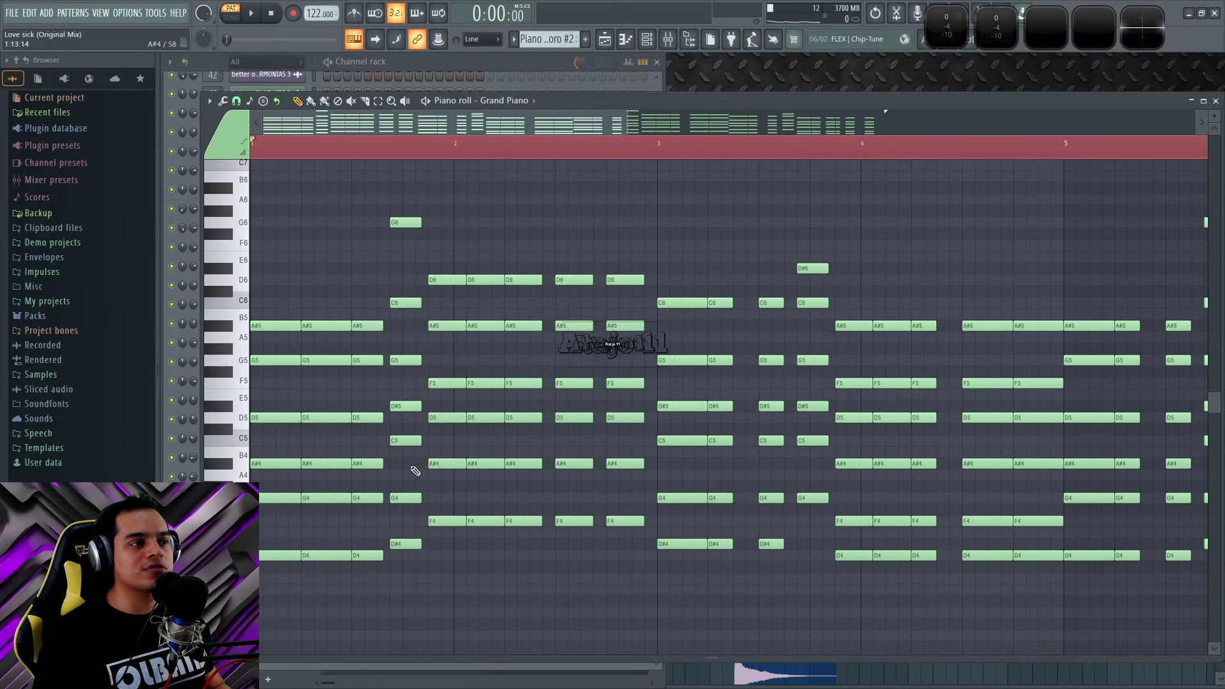
key(space)
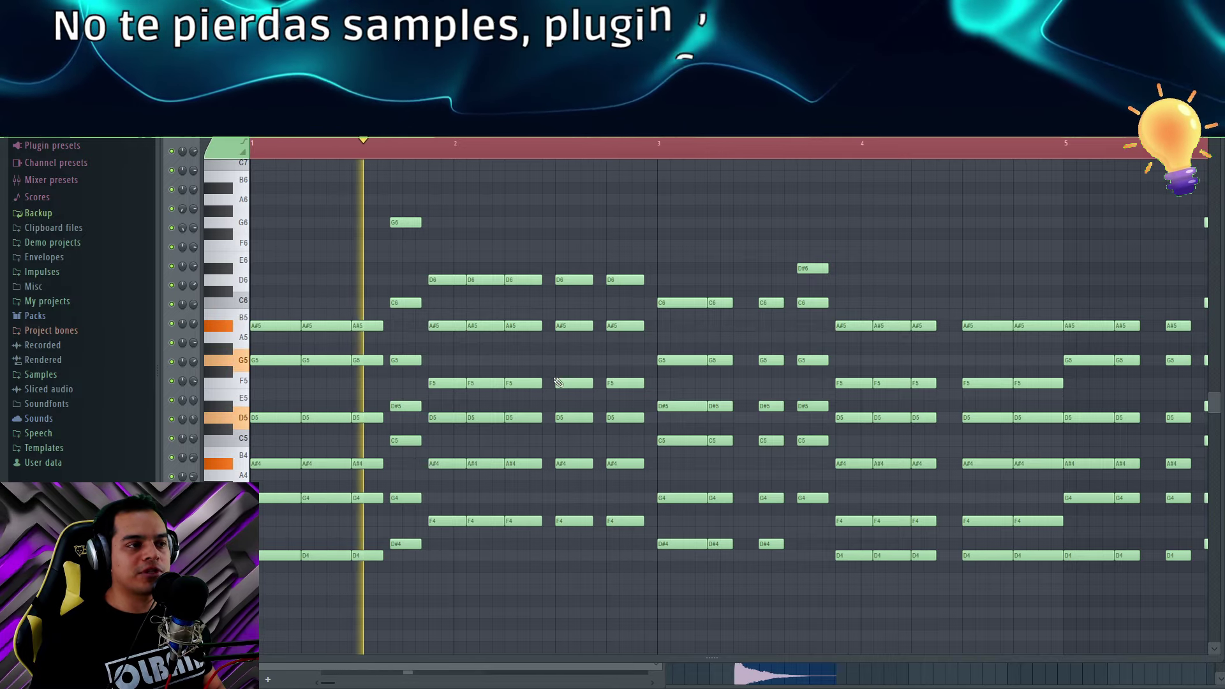
scroll(421, 383, down, 3)
key(space)
scroll(489, 344, up, 3)
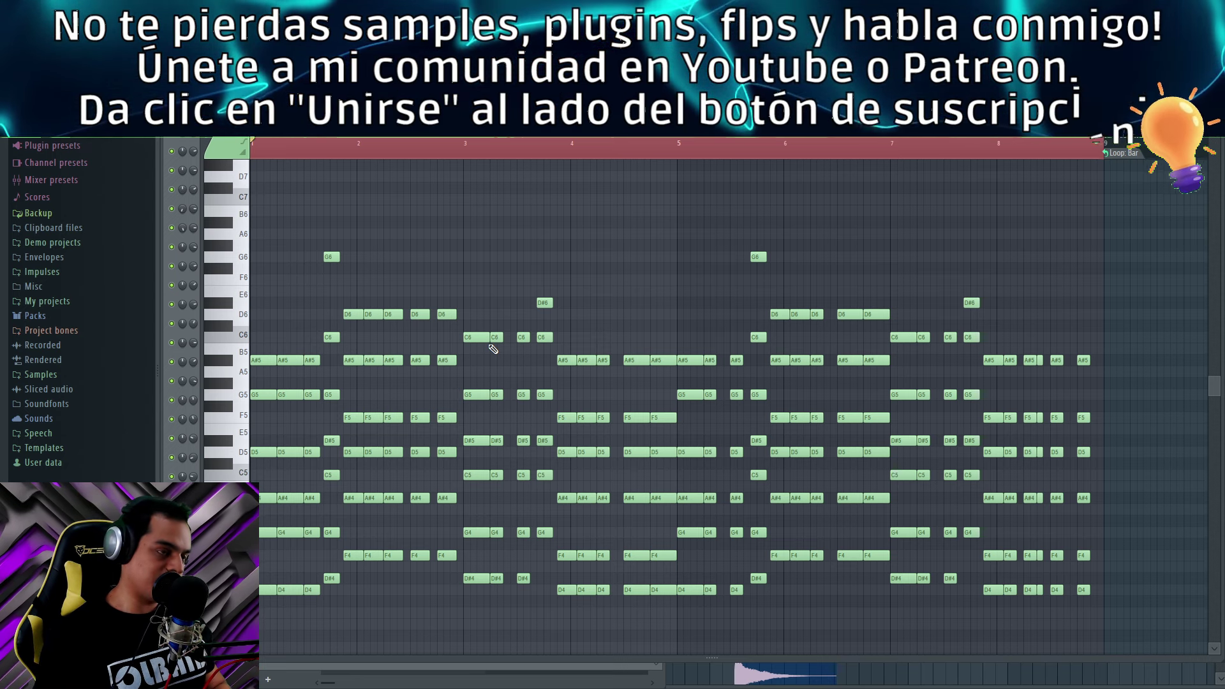
Step: Select all the Grand Piano notes, show the limiter / transposer, and set the restriction key to D
key(ctrl+a)
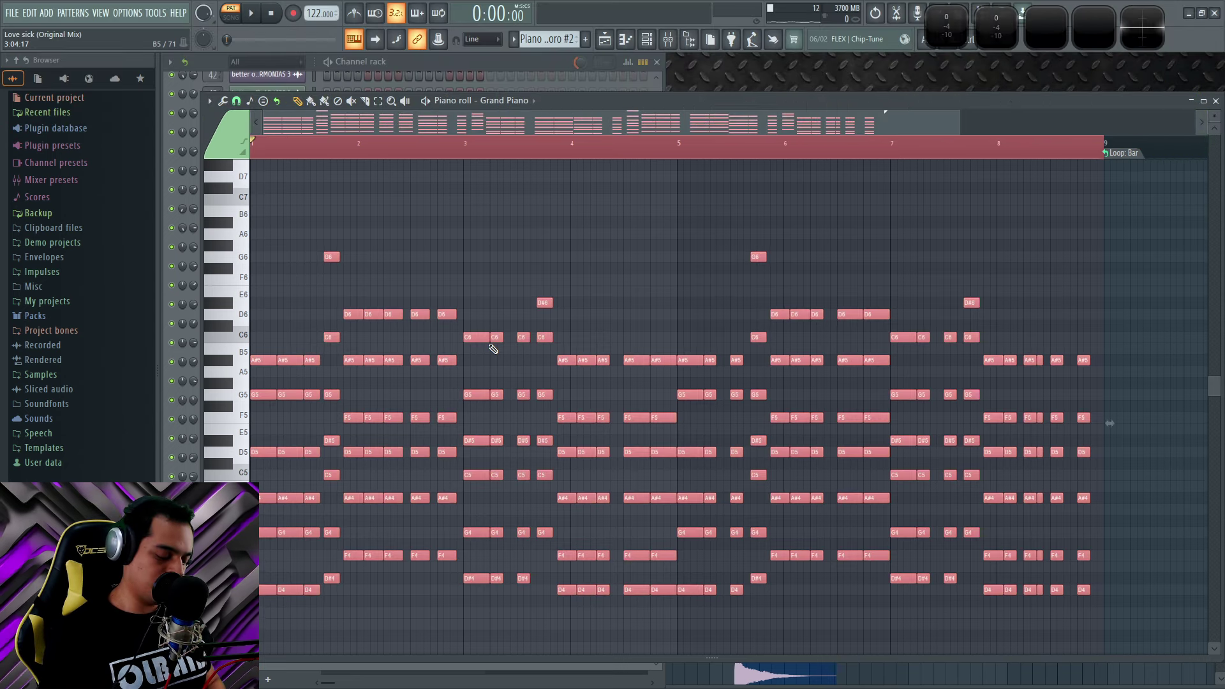
key(alt+k)
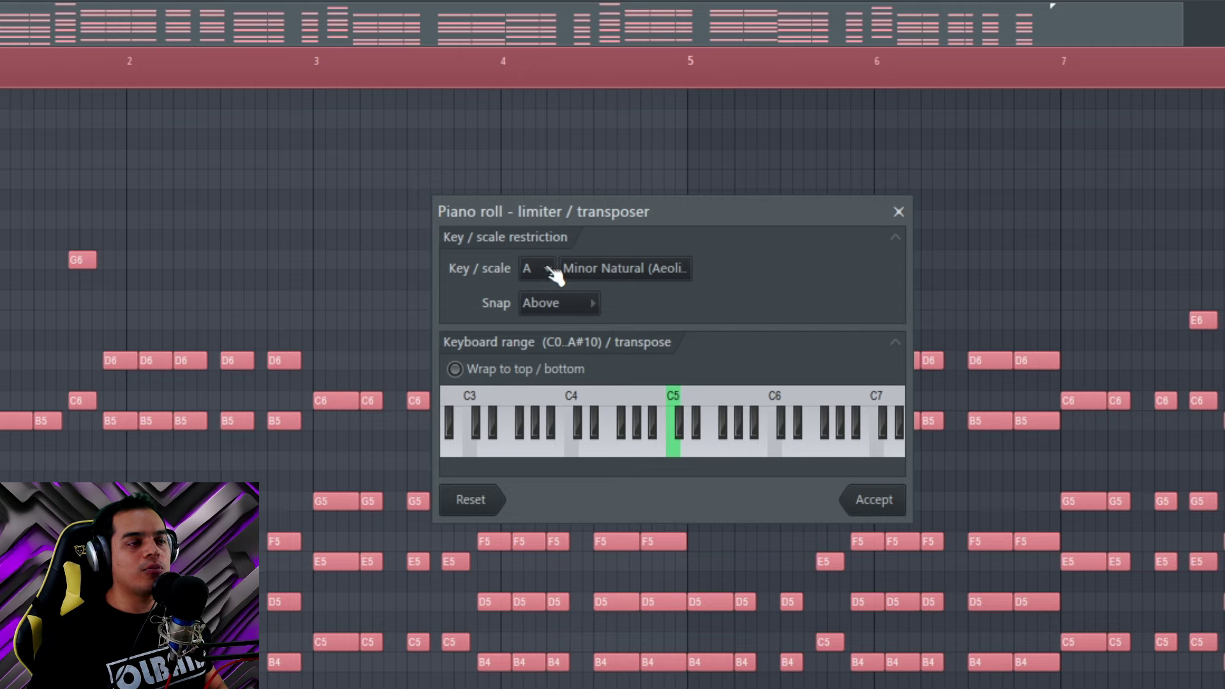
click(548, 270)
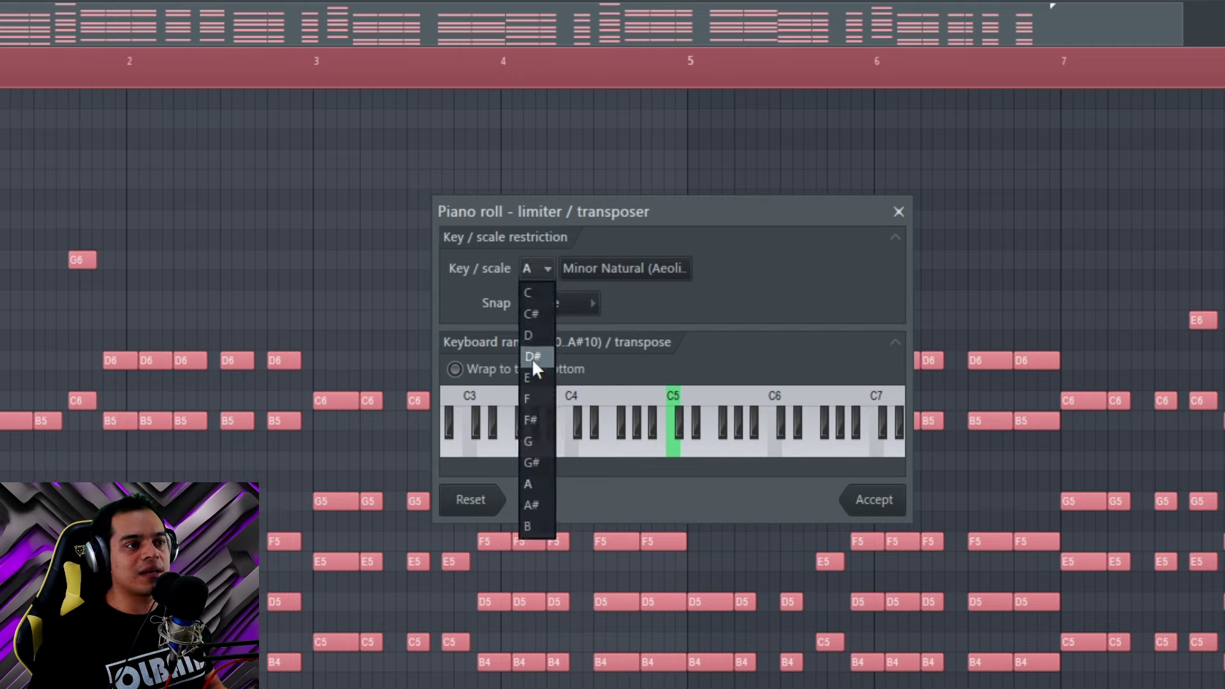
click(533, 337)
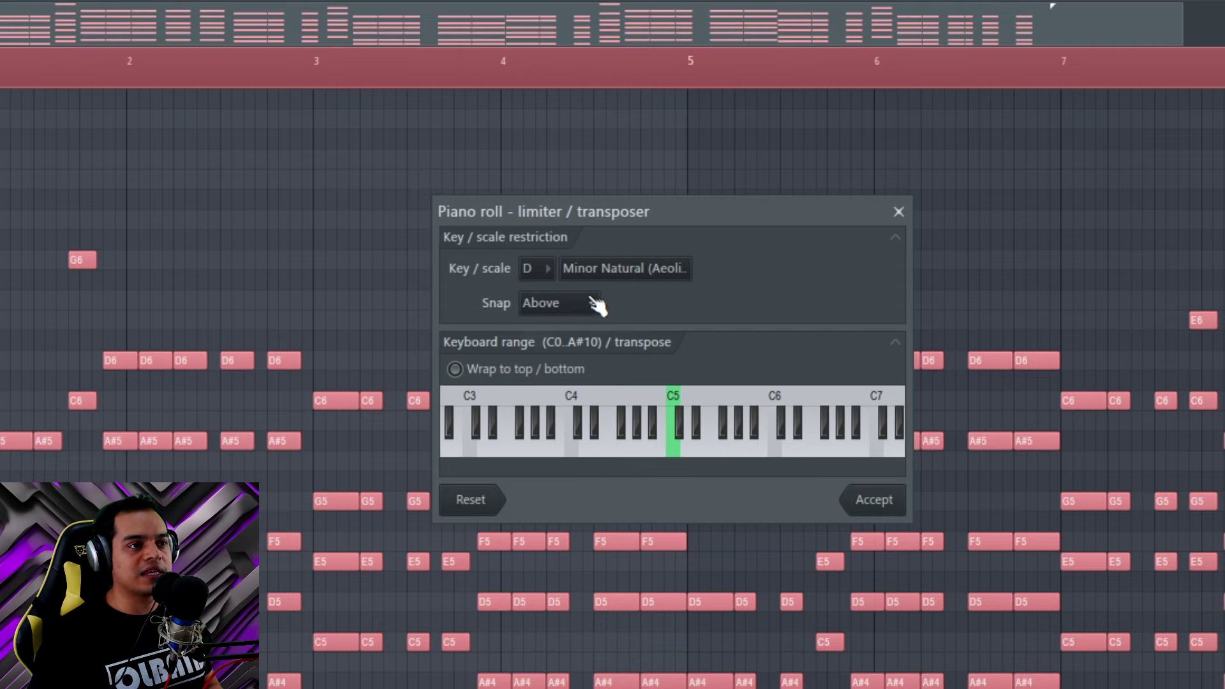
Step: Set the scale restriction to Minor Neapolitan and play the Grand Piano pattern to hear it
click(635, 271)
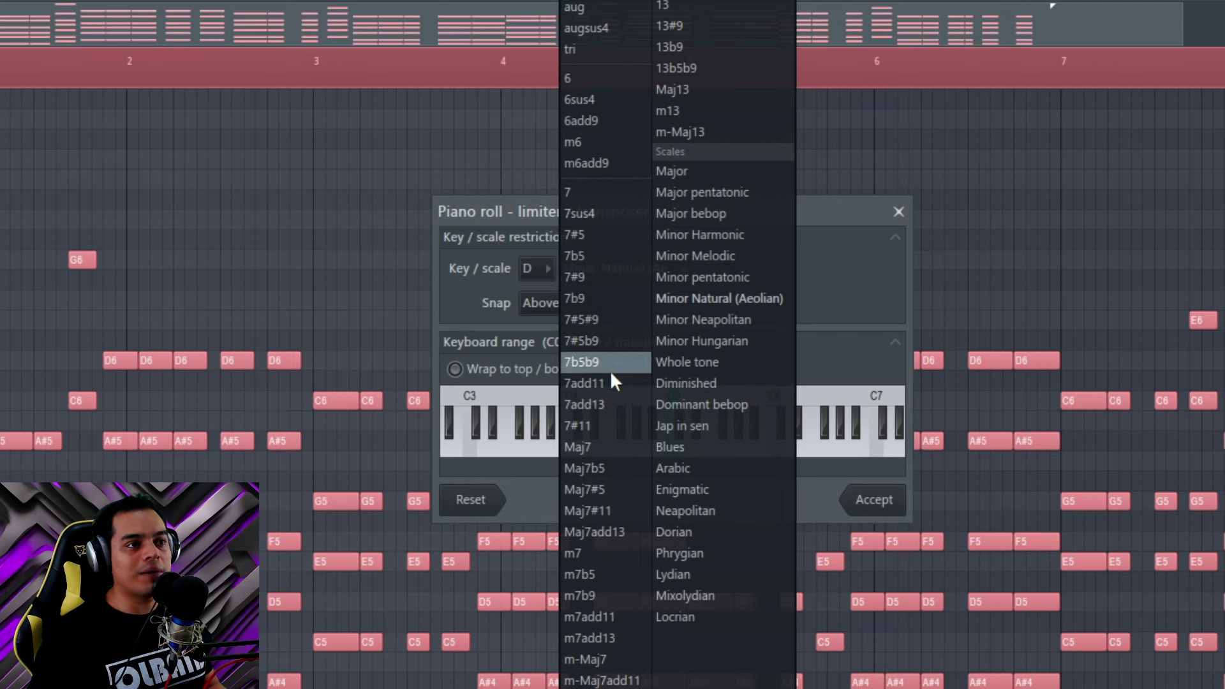
key(Escape)
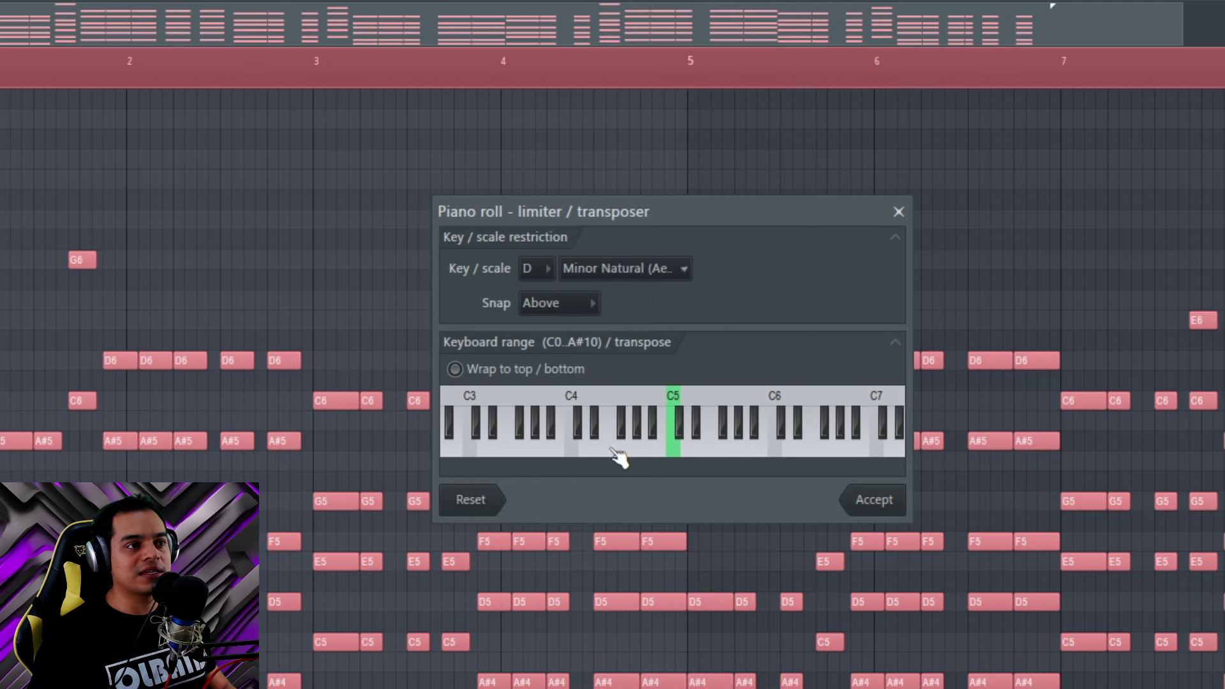
click(664, 273)
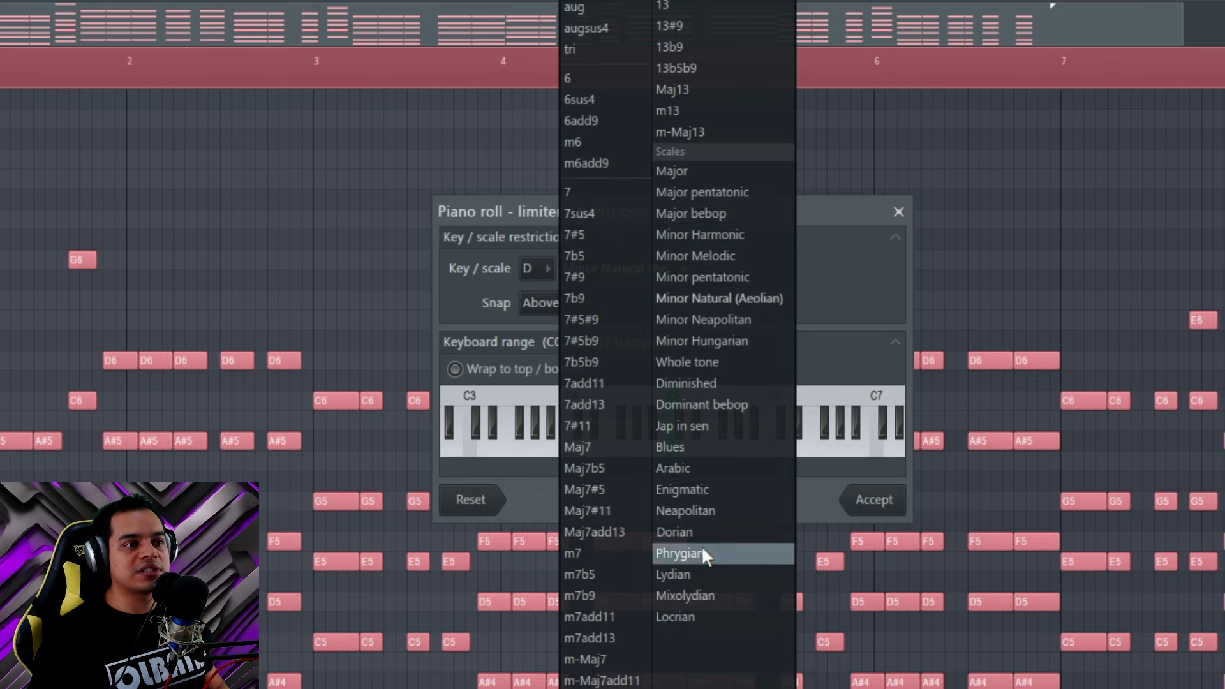
click(728, 320)
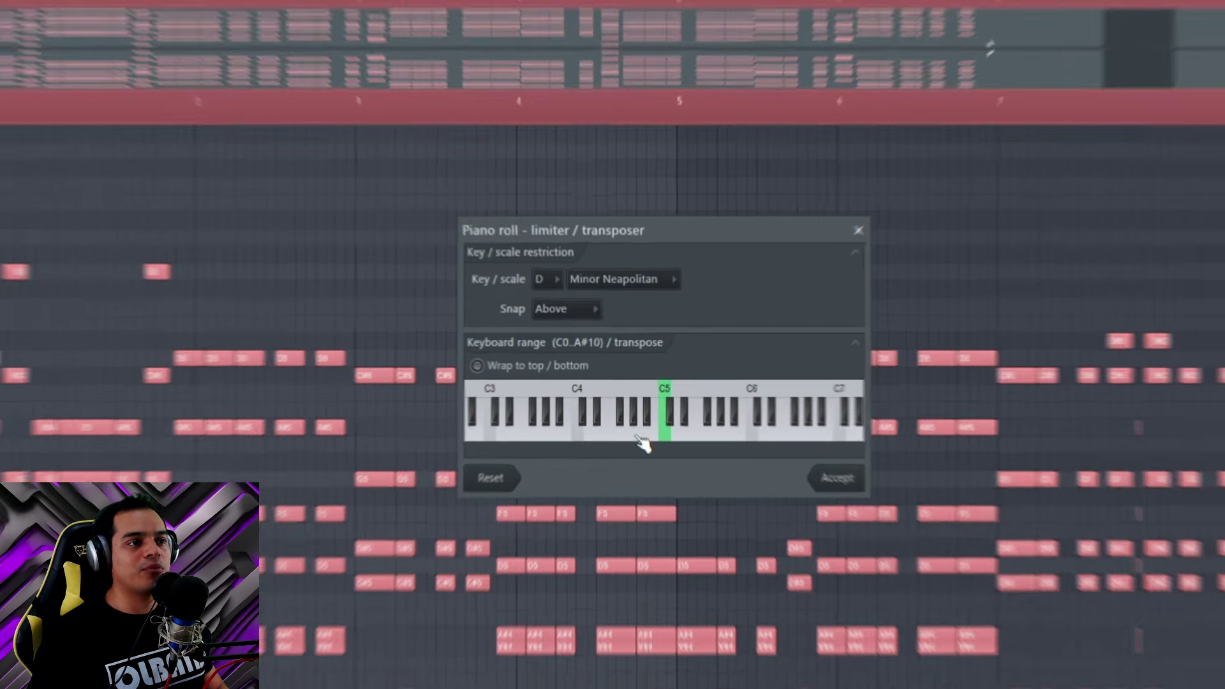
key(space)
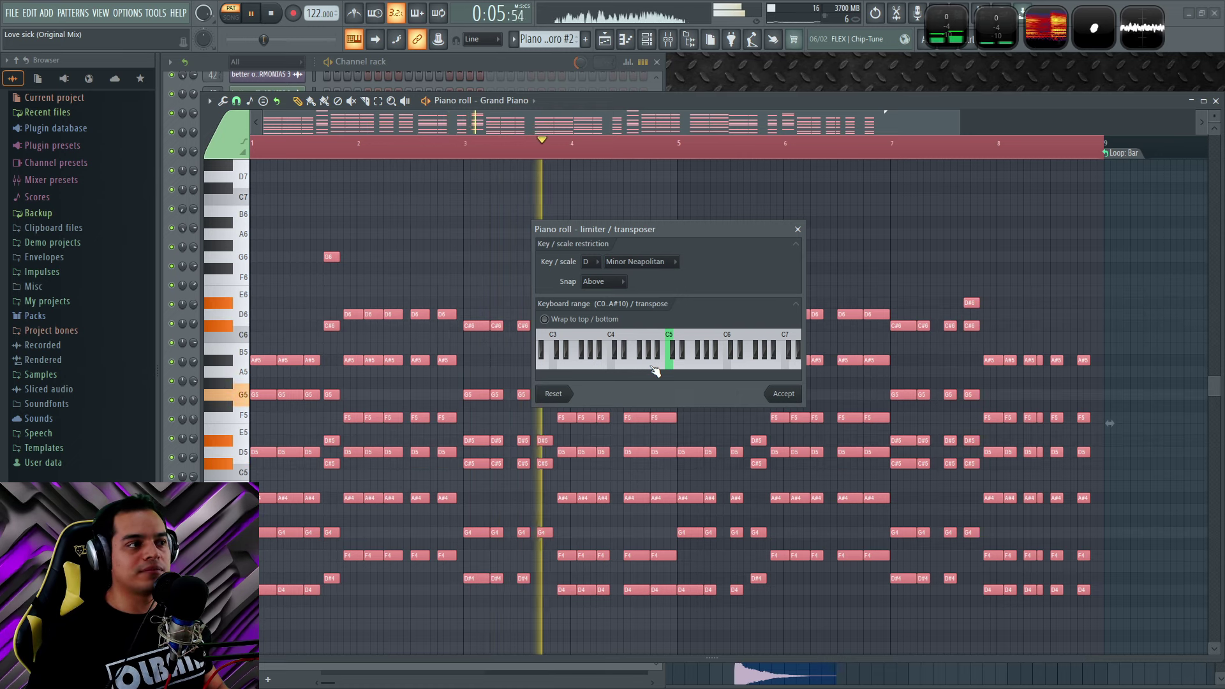
Step: Change the key and scale restriction to G Major, stop the playback, and close the limiter / transposer
click(591, 262)
click(603, 319)
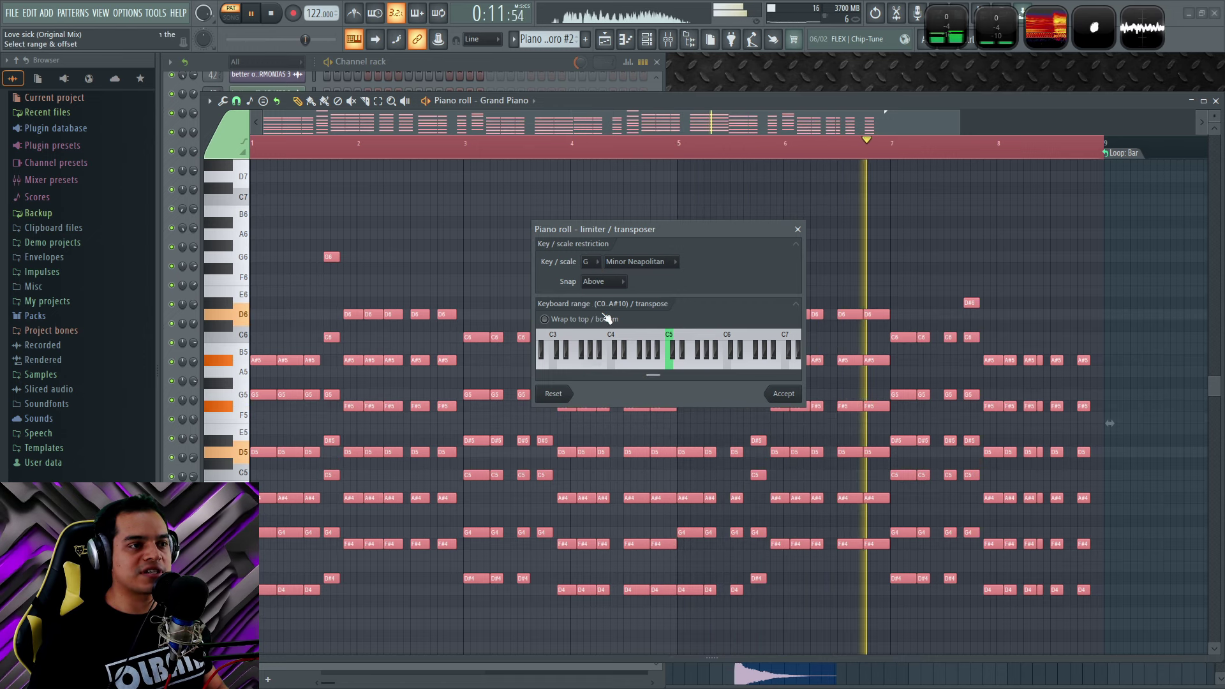
click(638, 262)
click(694, 207)
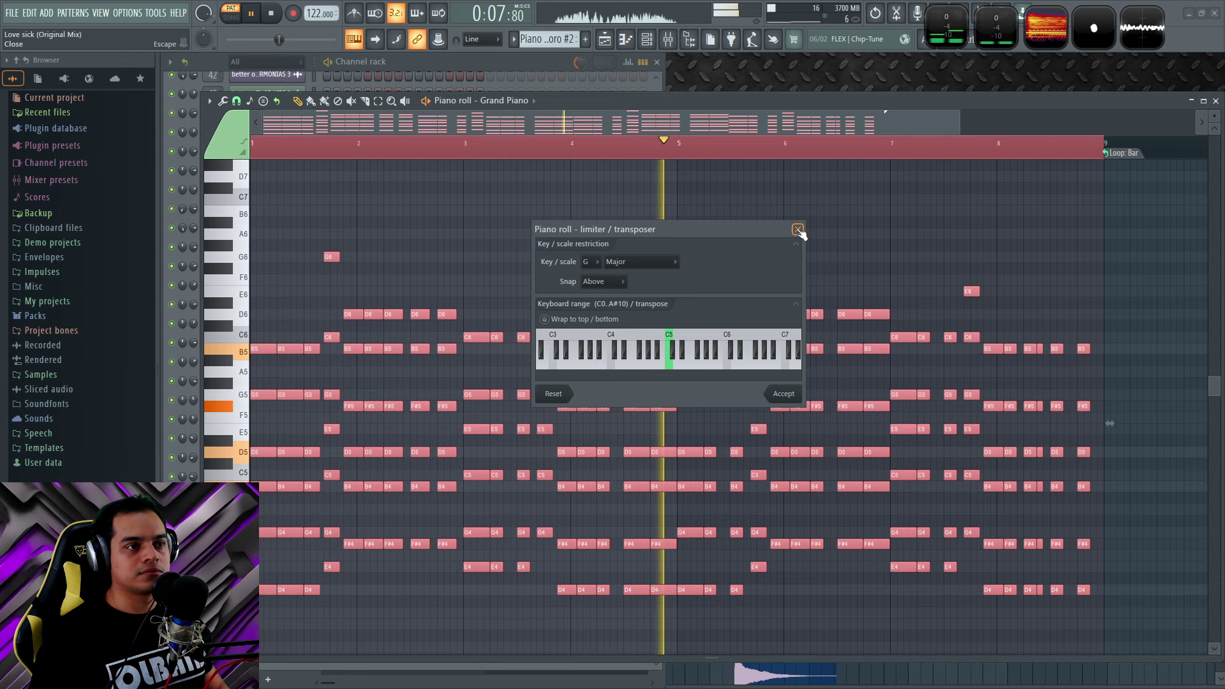
key(space)
click(798, 230)
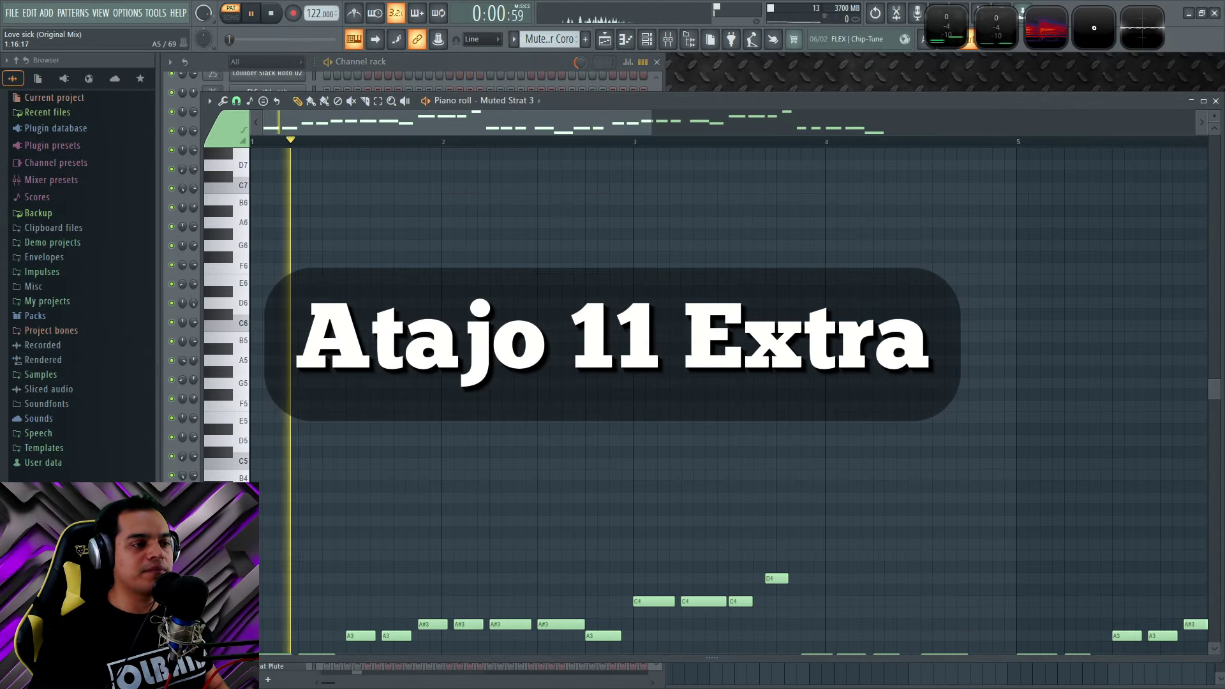
Step: Paste the Muted Strat 3 notes into the RD_Clap channel and show that channel's piano roll
scroll(438, 360, down, 6)
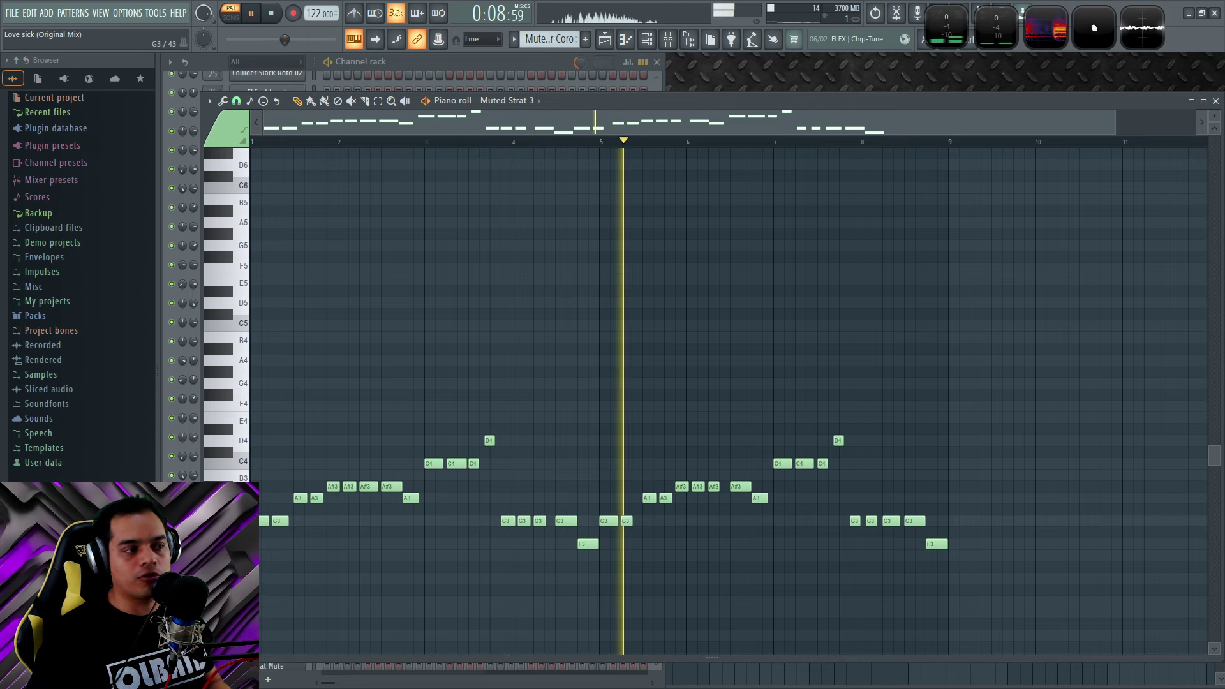
click(431, 72)
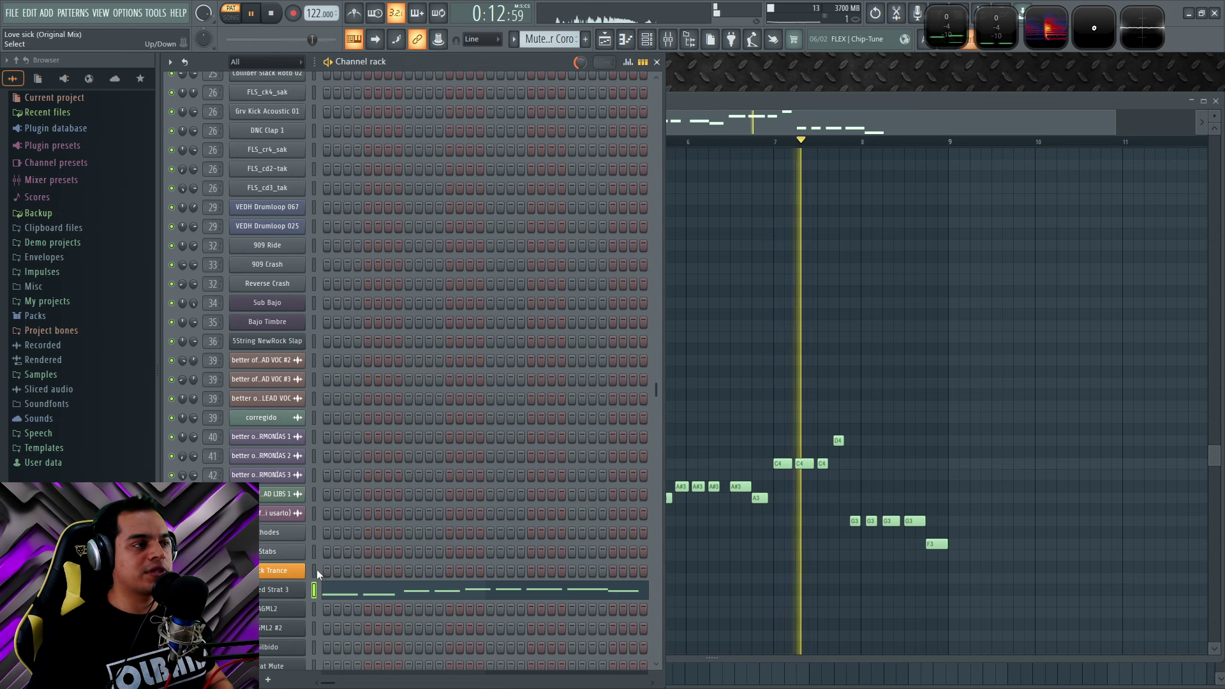
scroll(306, 260, up, 7)
click(314, 207)
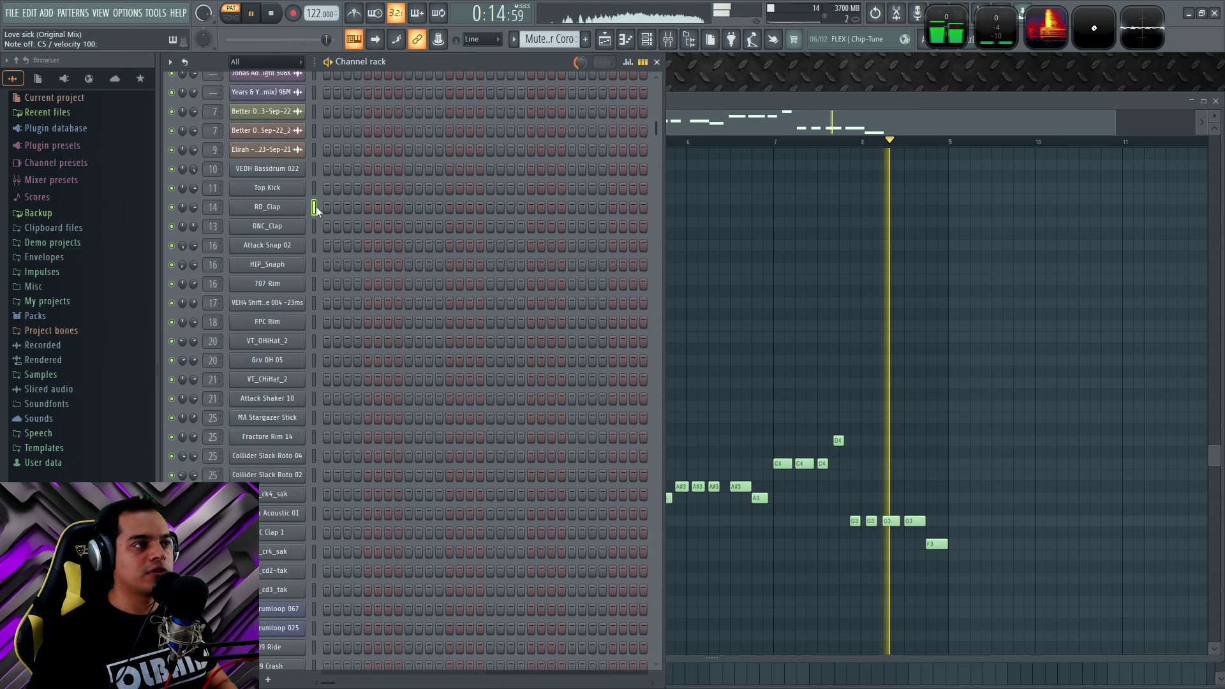
key(ctrl+v)
click(351, 208)
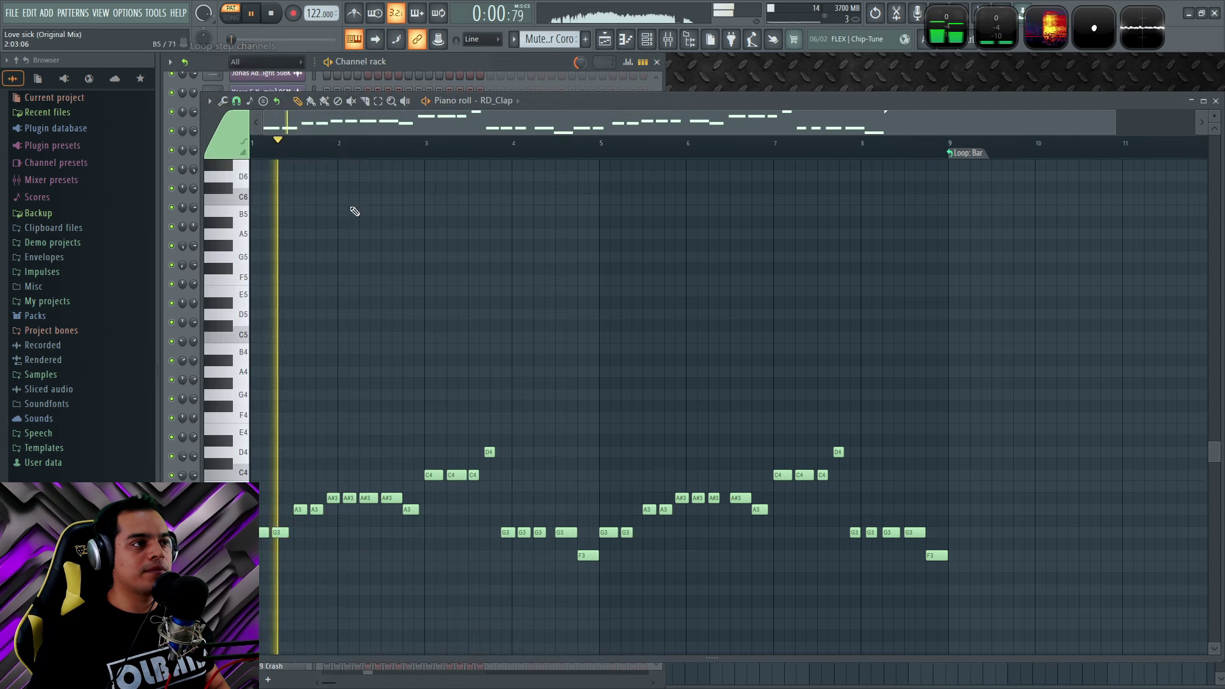
Step: Stop the playback, limit all RD_Clap notes to the C5..C5 keyboard range with the limiter / transposer, and accept
key(ctrl+a)
key(space)
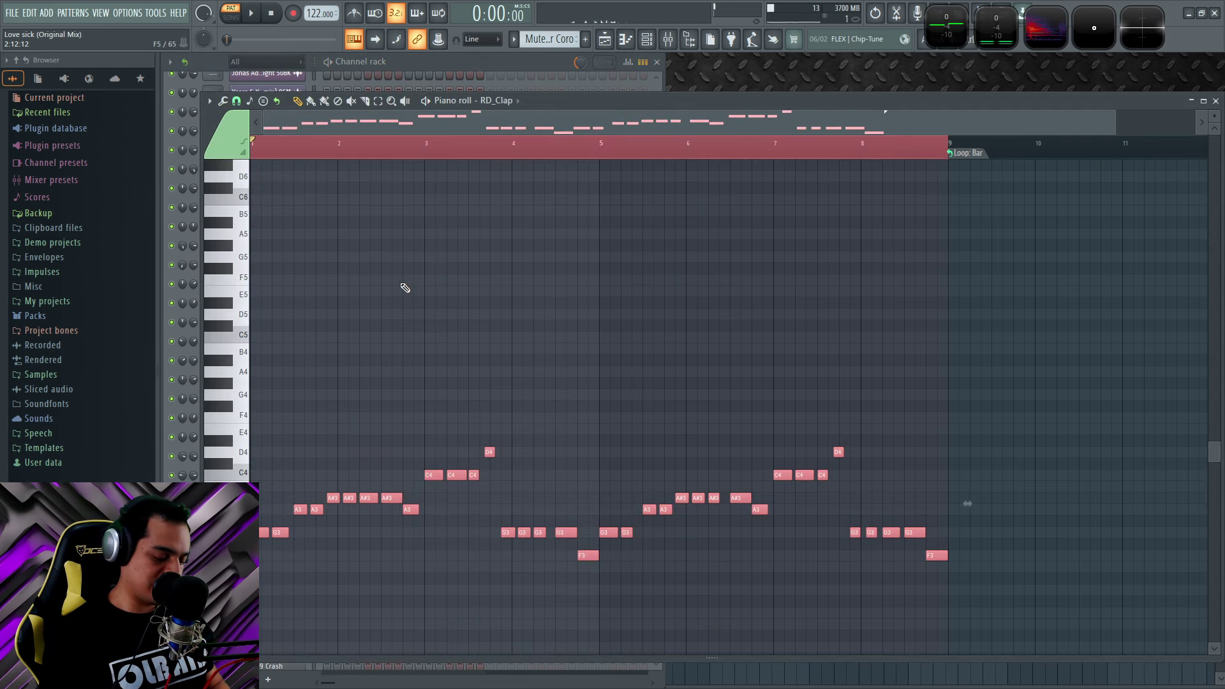
key(alt+k)
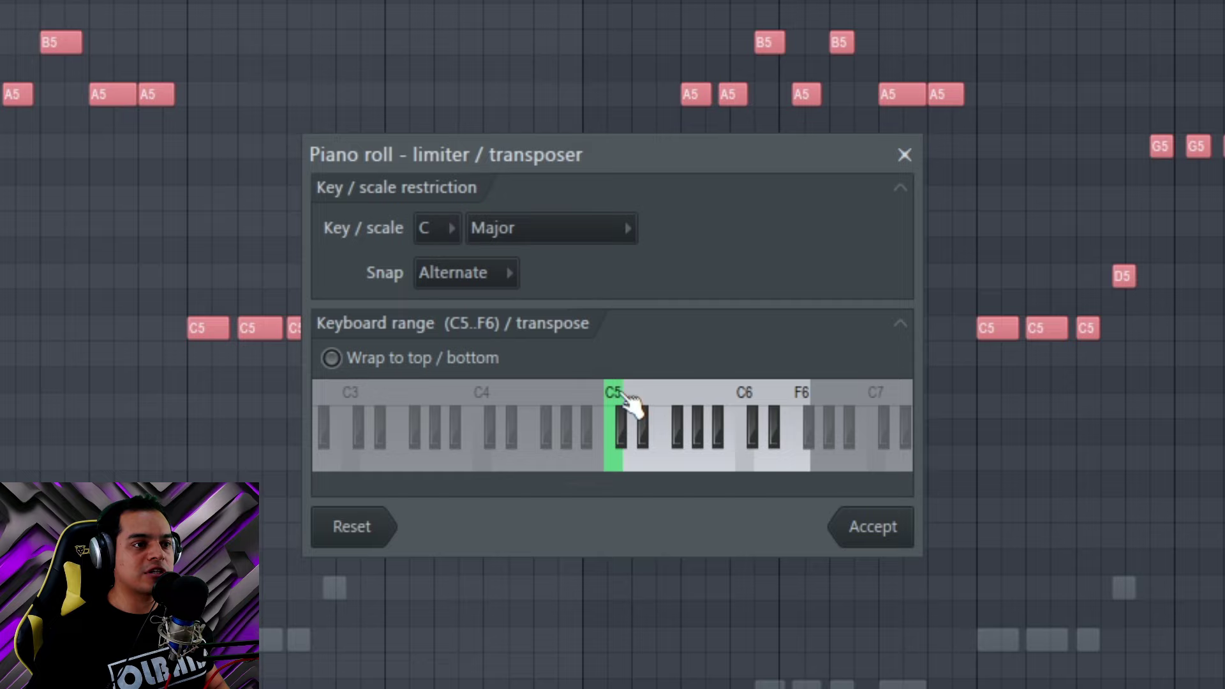
click(614, 403)
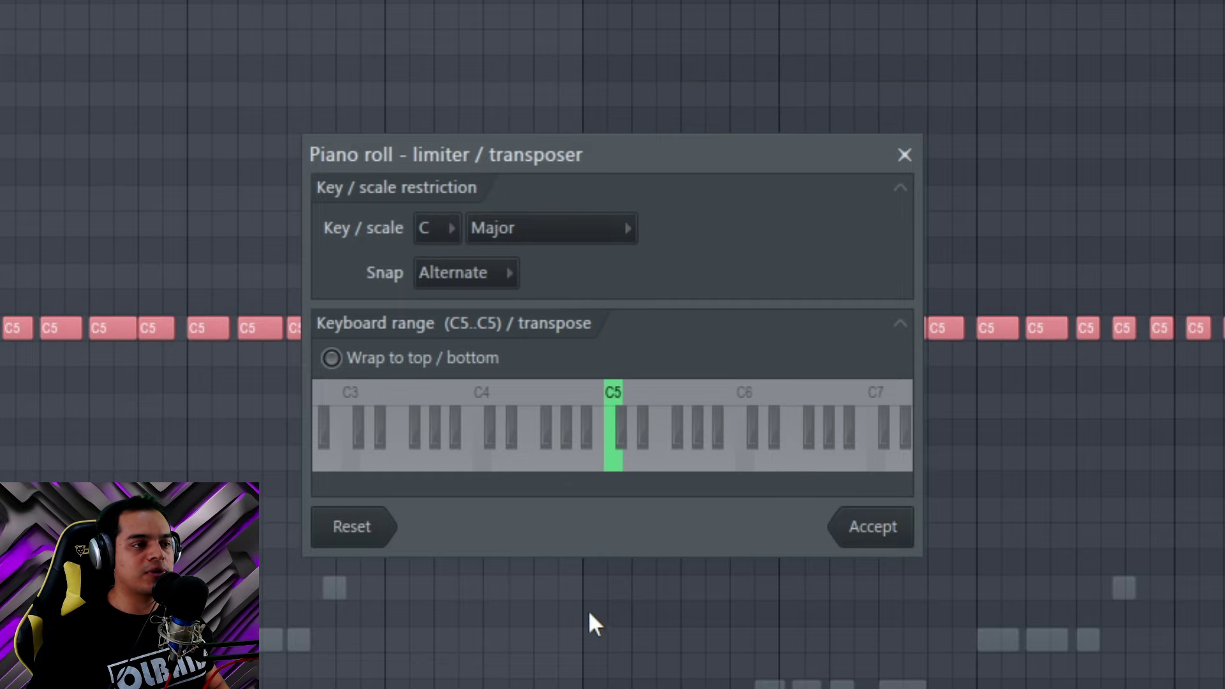
click(890, 540)
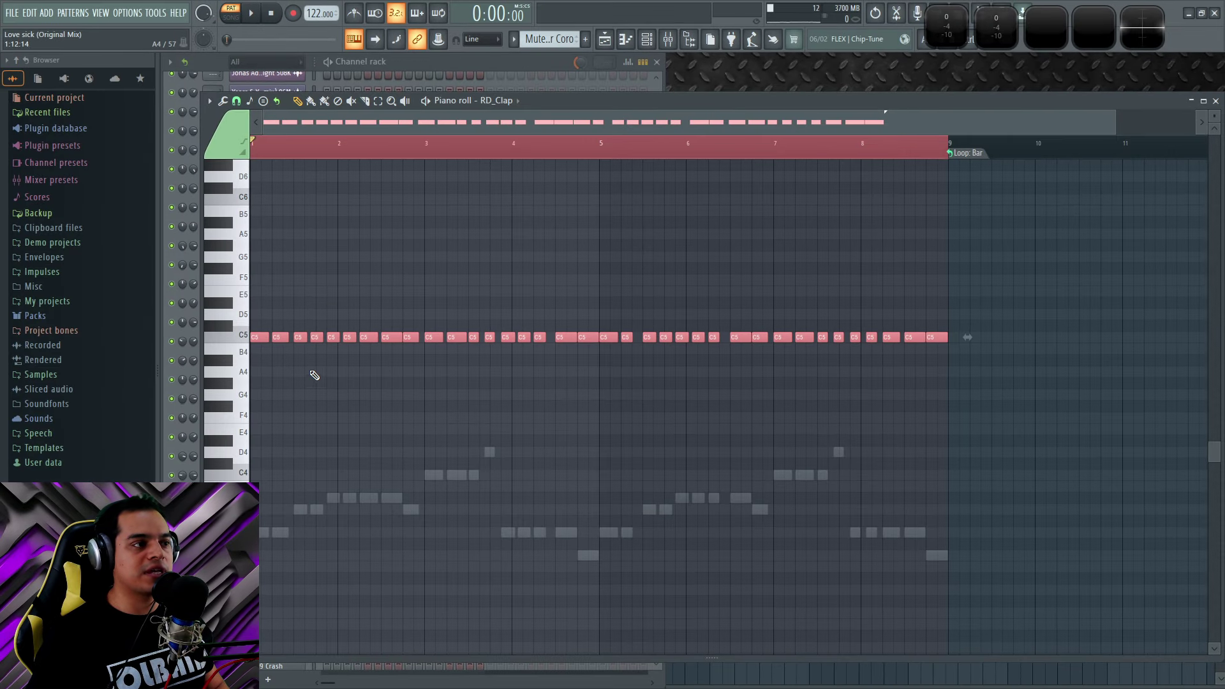
key(space)
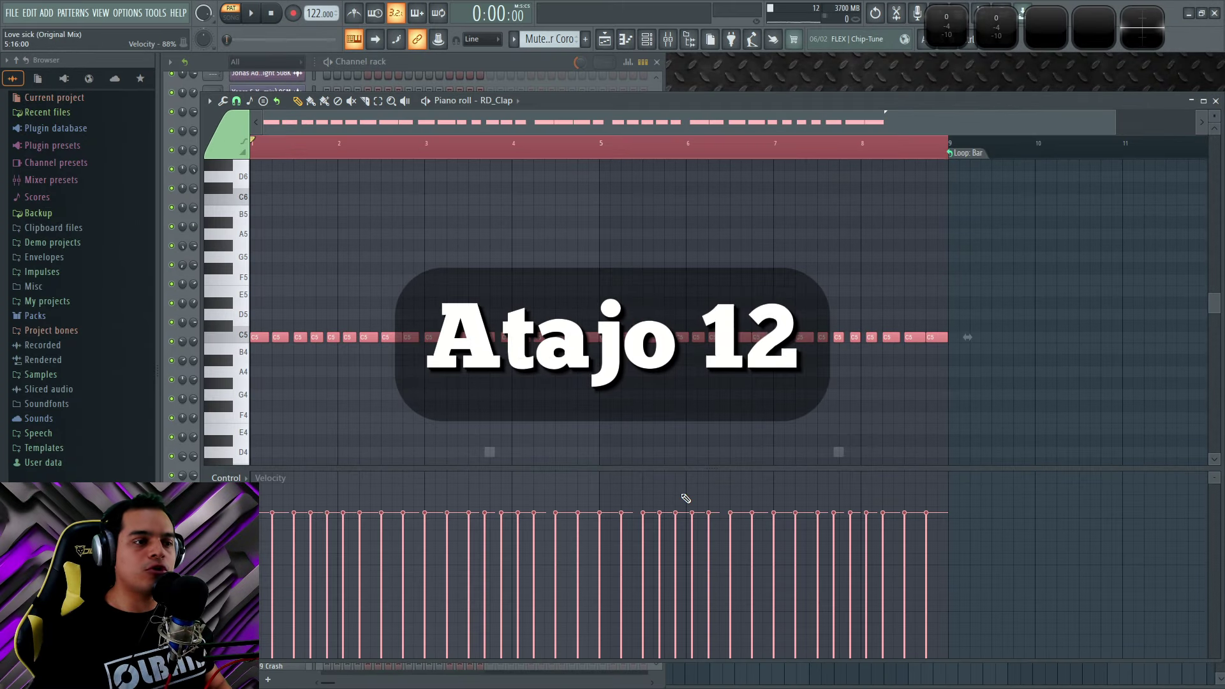
Step: Draw varied velocity and pan values across the RD_Clap notes, resetting each control to its default level
mouse_move(262, 559)
mouse_down()
mouse_move(676, 561)
mouse_move(965, 538)
mouse_up()
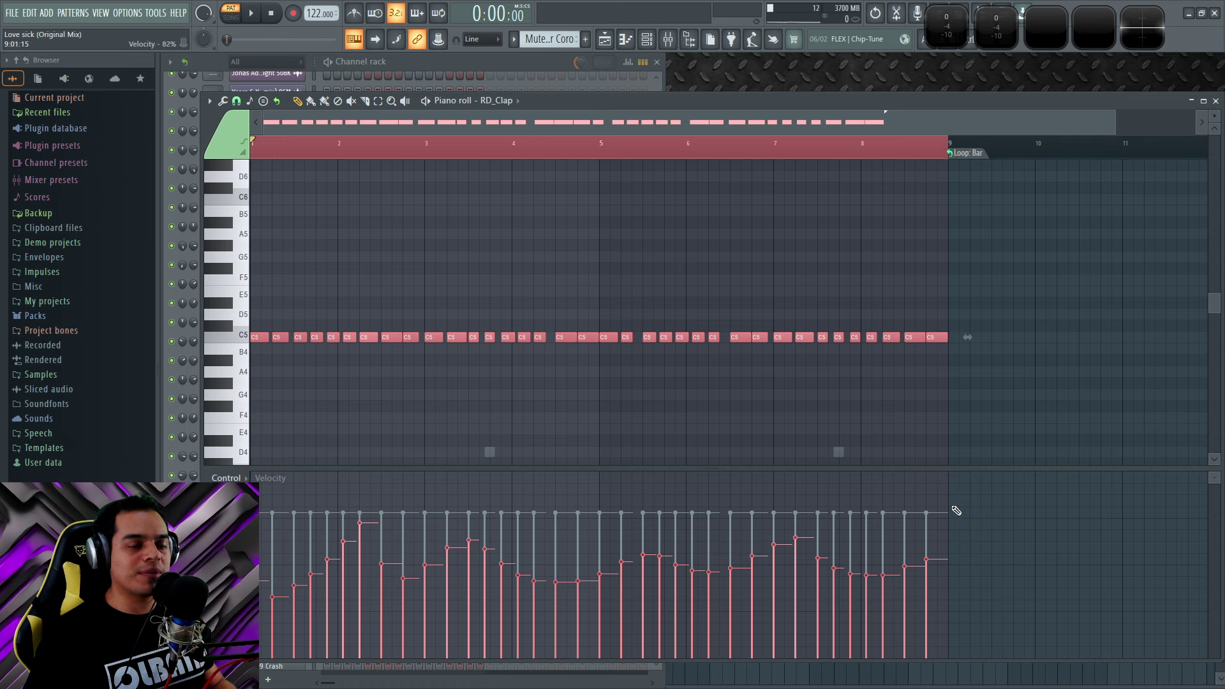
drag(956, 511, 309, 517)
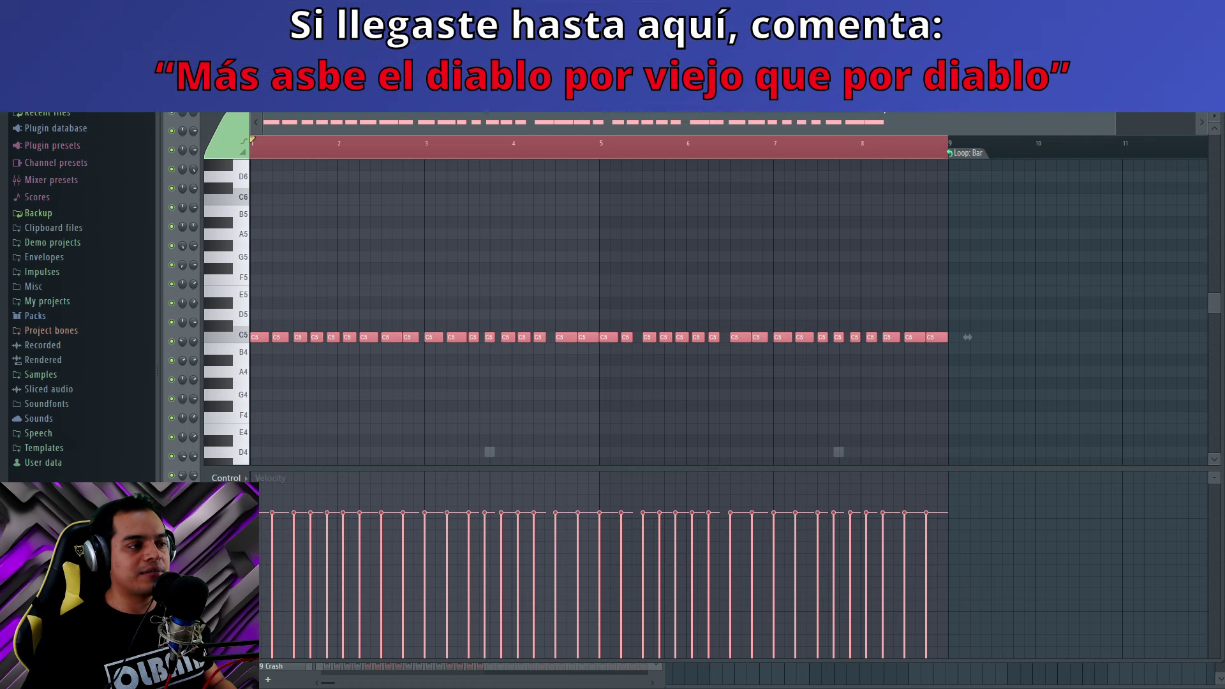
click(233, 542)
click(268, 531)
mouse_move(287, 566)
mouse_down()
mouse_move(432, 547)
mouse_move(1090, 633)
mouse_up()
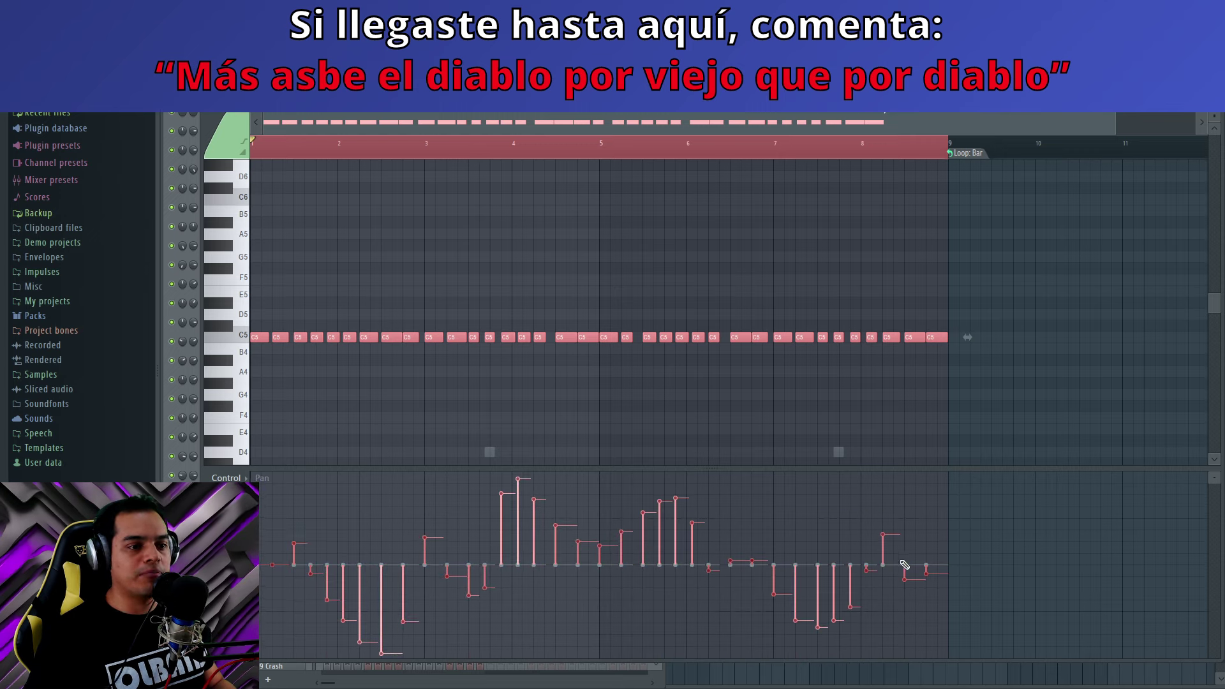
drag(977, 565, 653, 569)
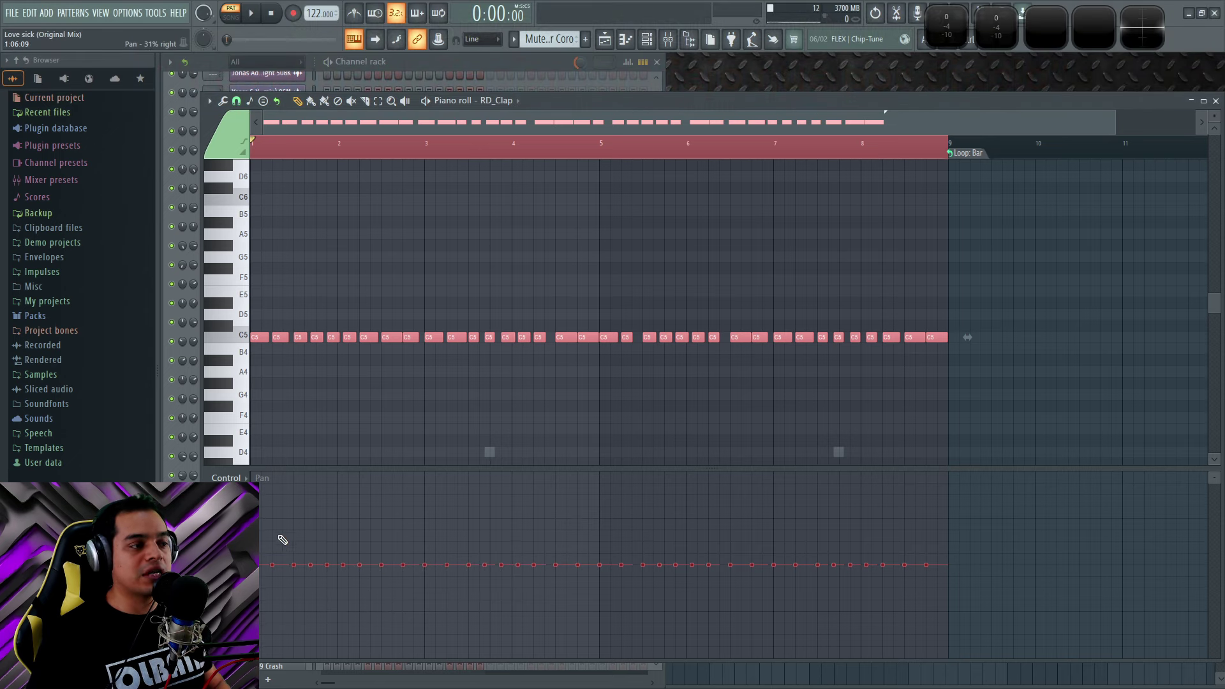
right_click(231, 529)
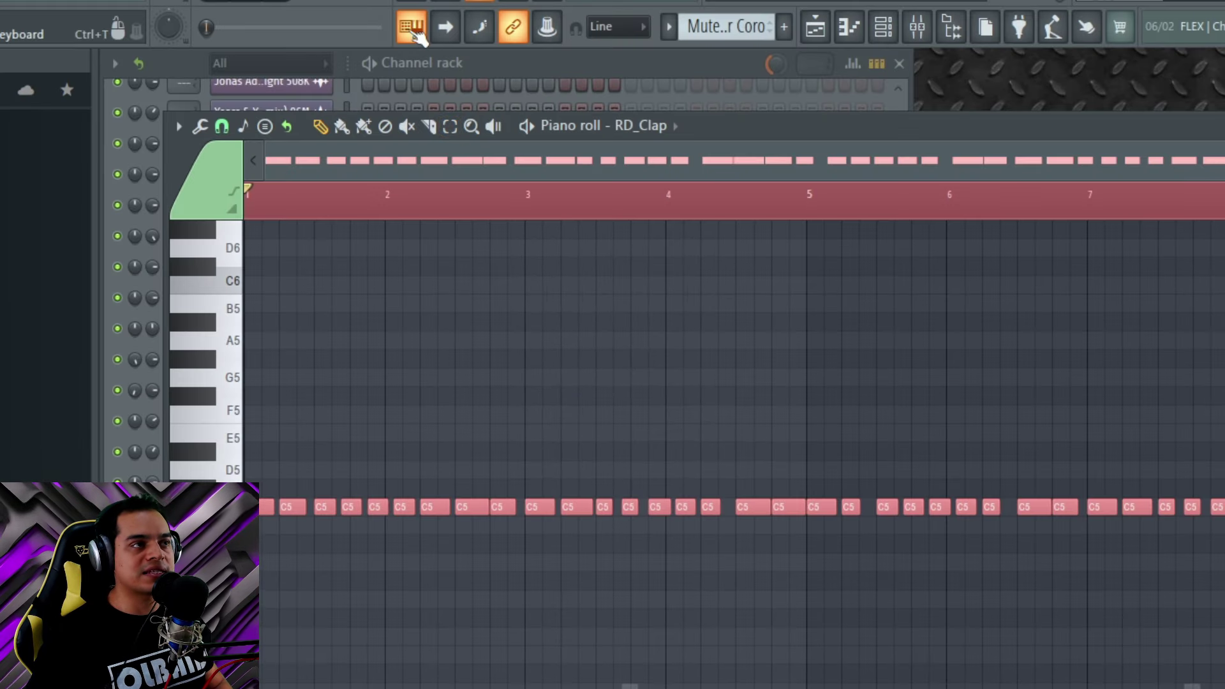
Step: Choose the Slice tool and cut the C5 note in the second half of bar 4 in two
key(c)
key(b)
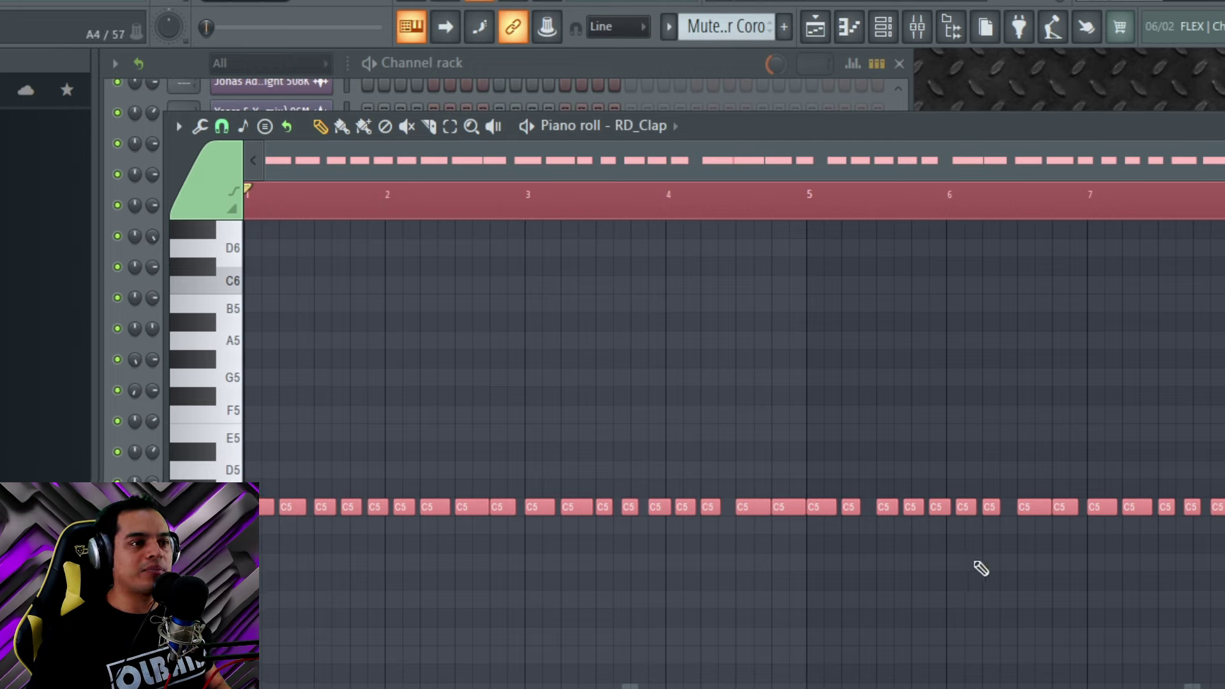
right_click(739, 407)
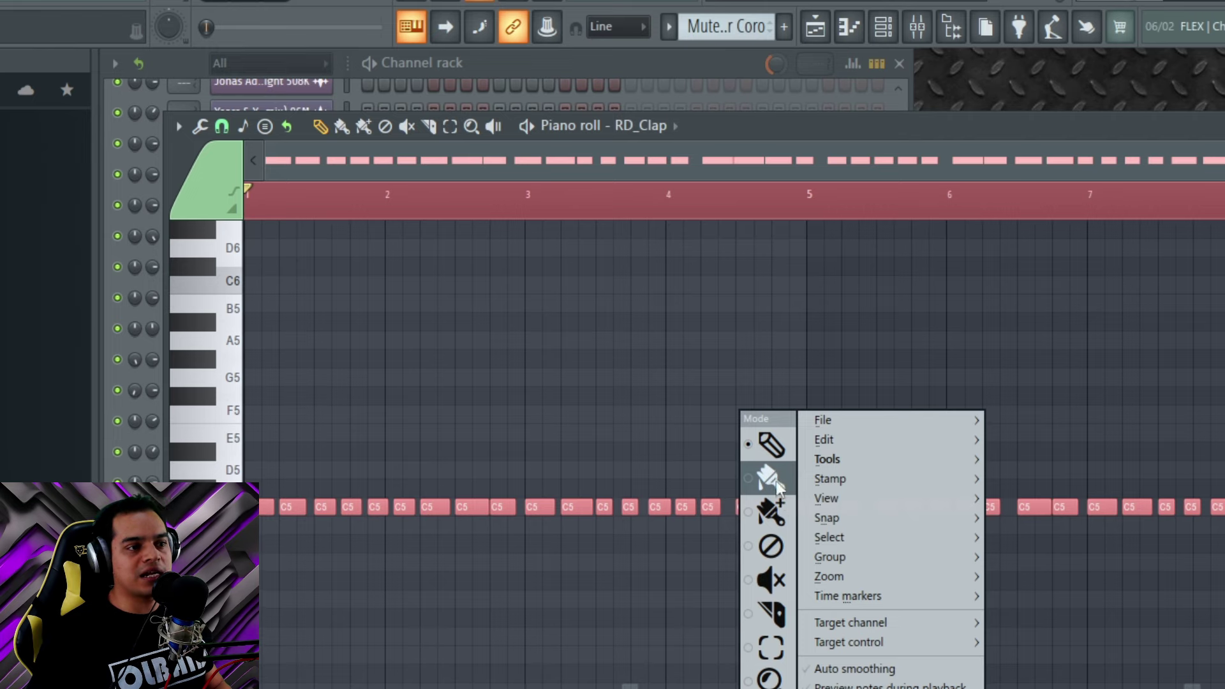
click(781, 613)
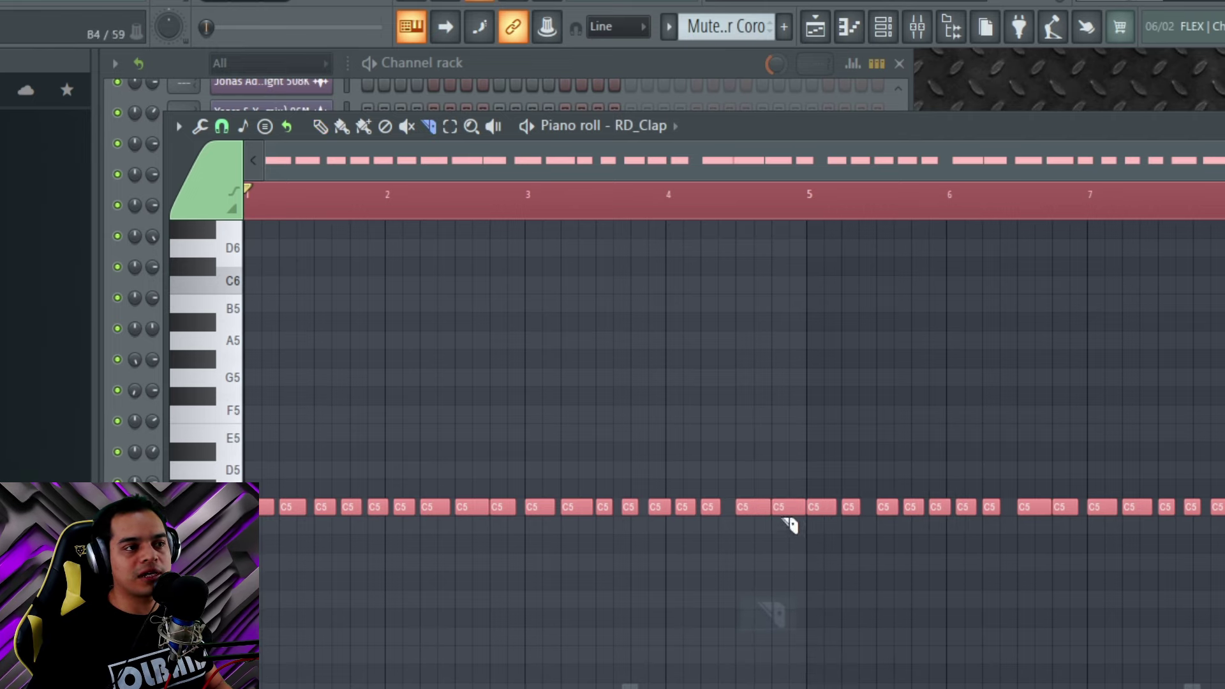
drag(757, 476, 757, 583)
scroll(761, 613, up, 4)
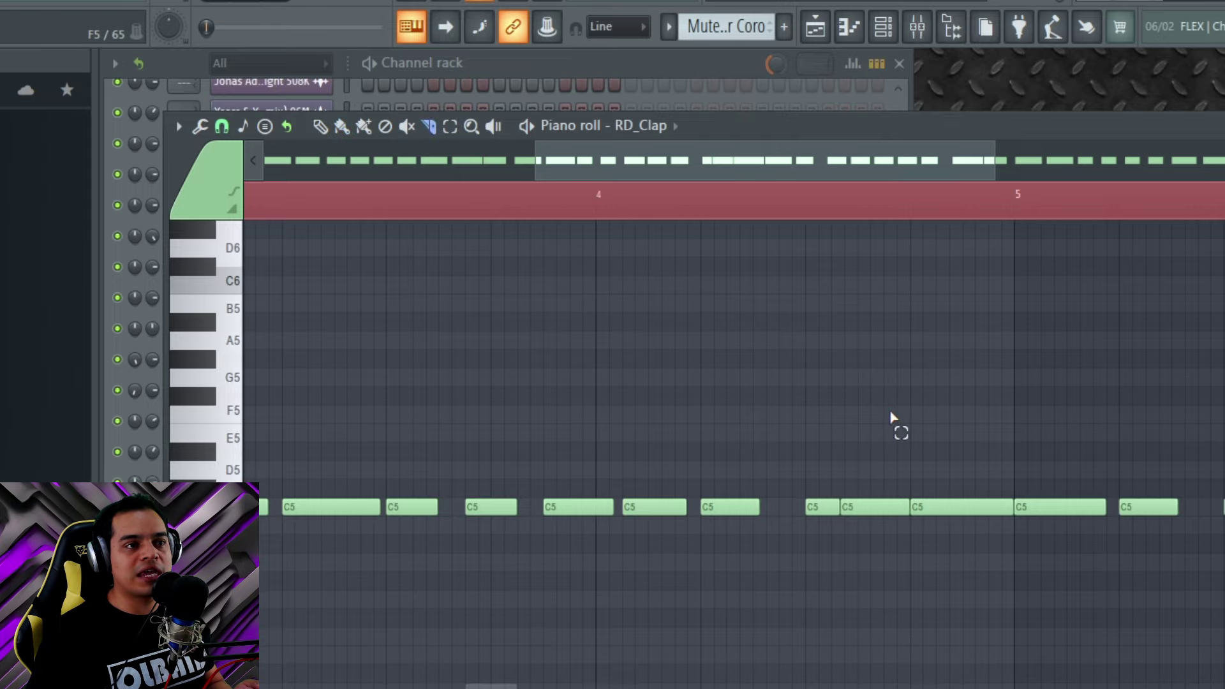
Step: Switch between the Draw and Zoom tools and add D#5, F5 and E5 notes around bars 5 and 6
key(b)
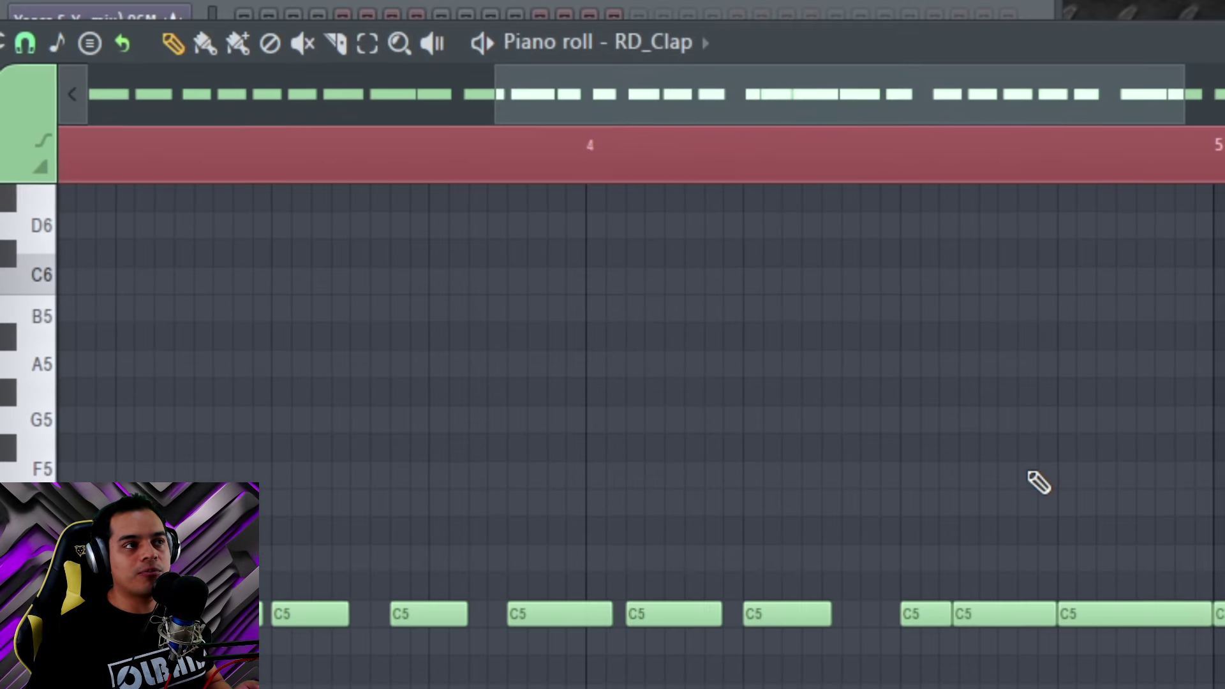
key(z)
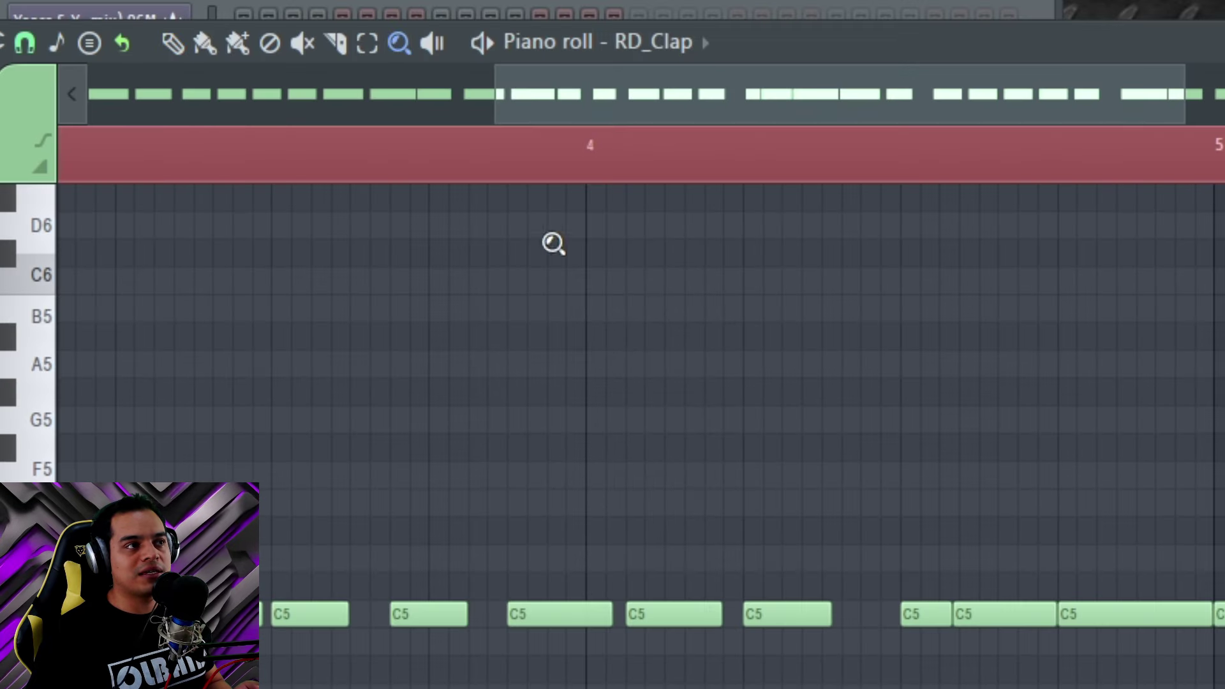
click(279, 100)
right_click(372, 285)
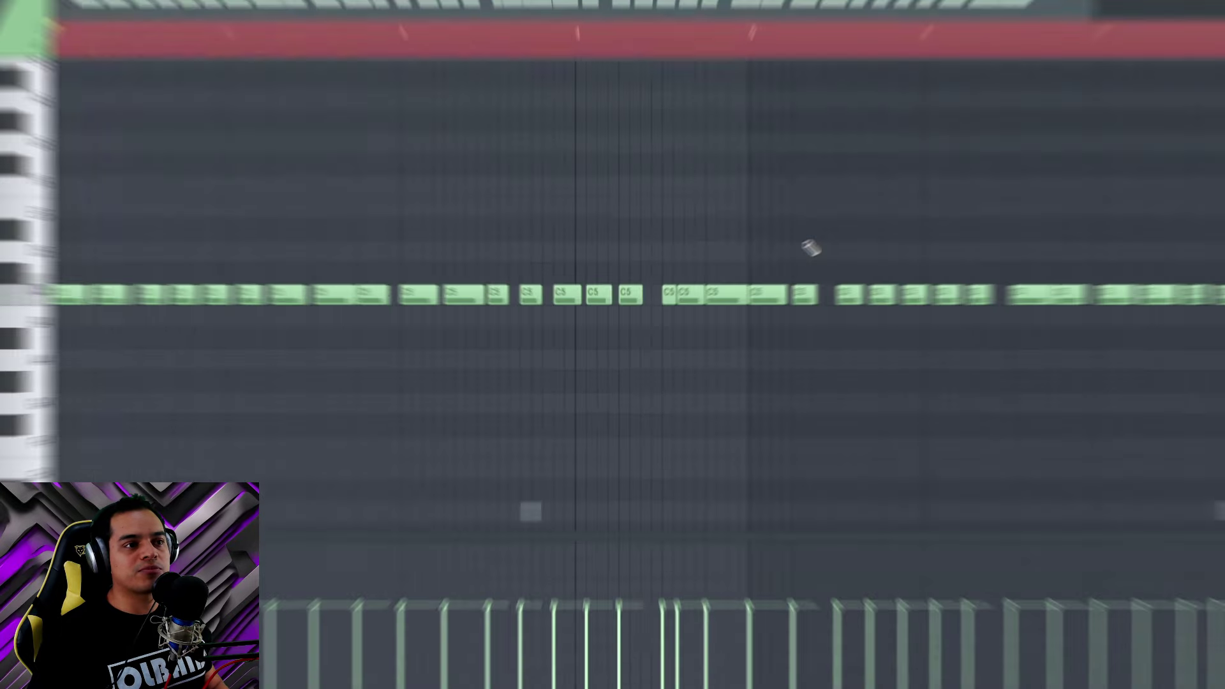
click(1155, 450)
click(765, 242)
click(874, 256)
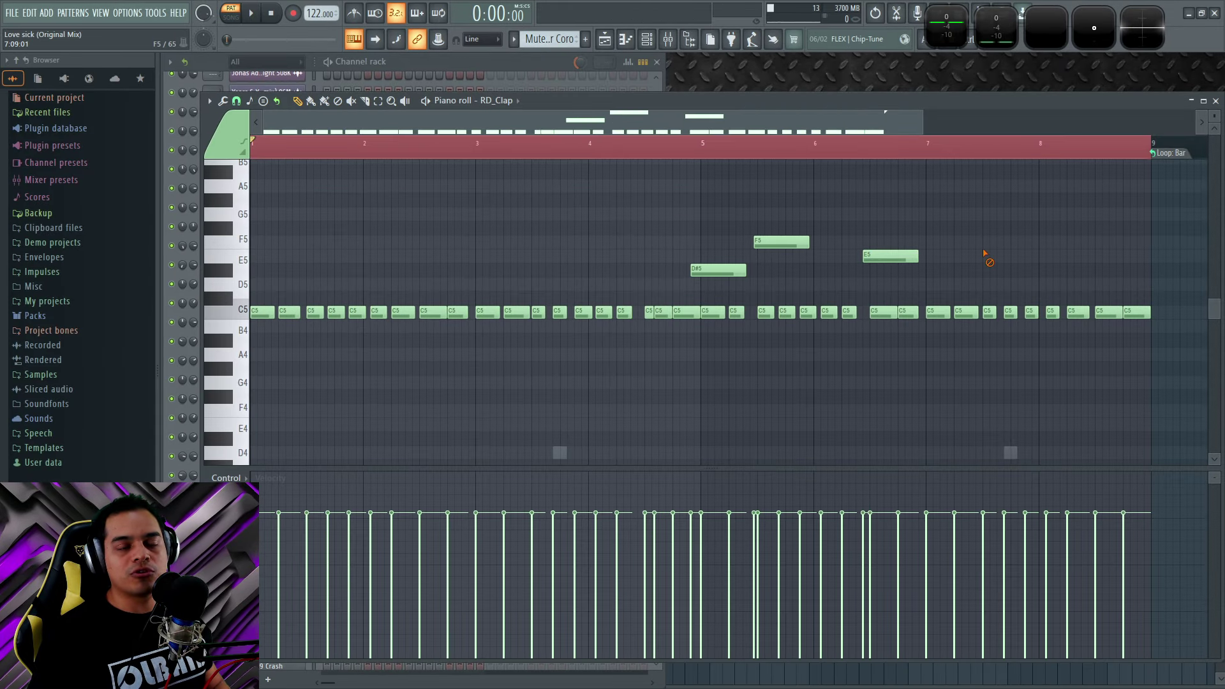